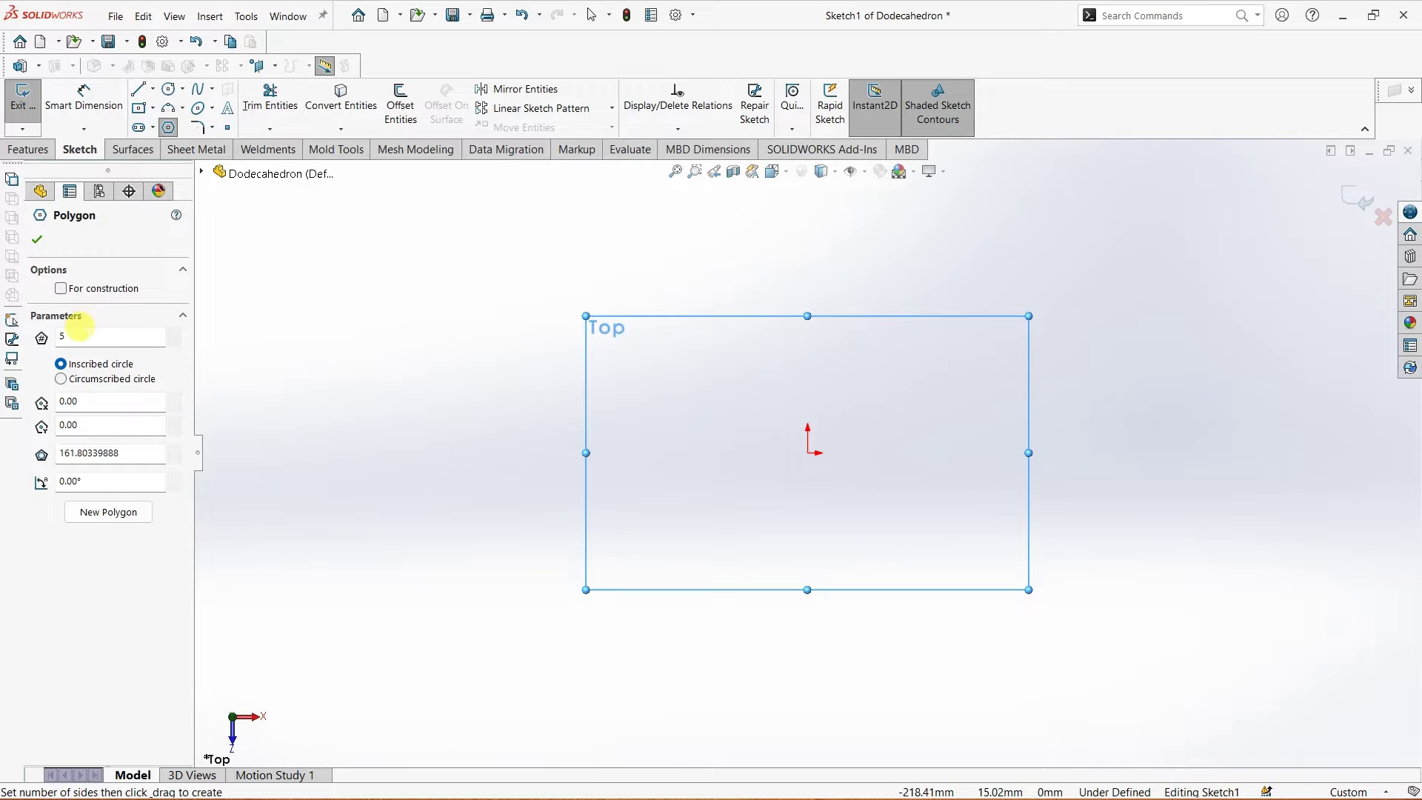
Draw a five-sided polygon with an inscribed circle centred on the origin and dimension its lower side at 70 mm.
mouse_move(809, 453)
mouse_down()
mouse_move(918, 570)
mouse_move(921, 599)
mouse_up()
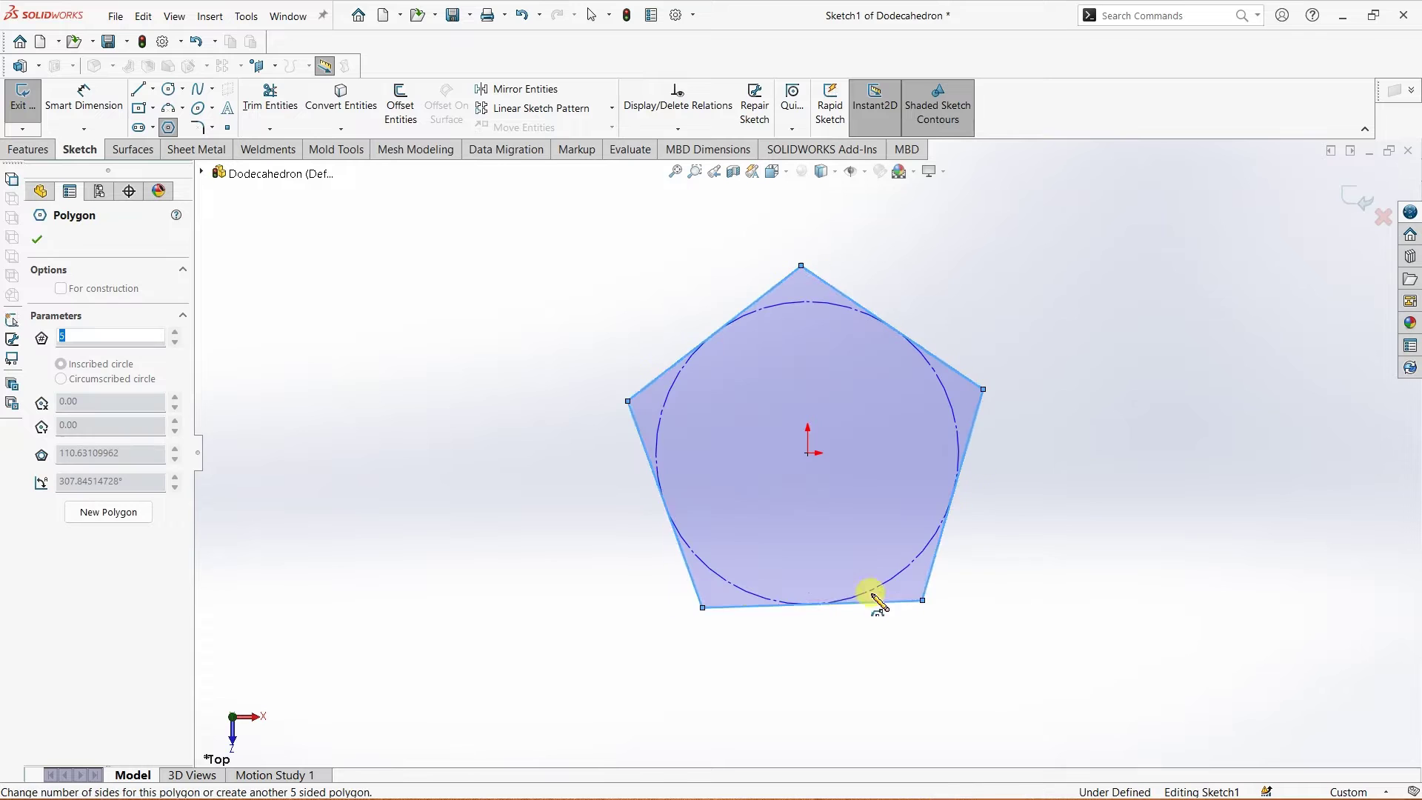
click(38, 240)
click(84, 100)
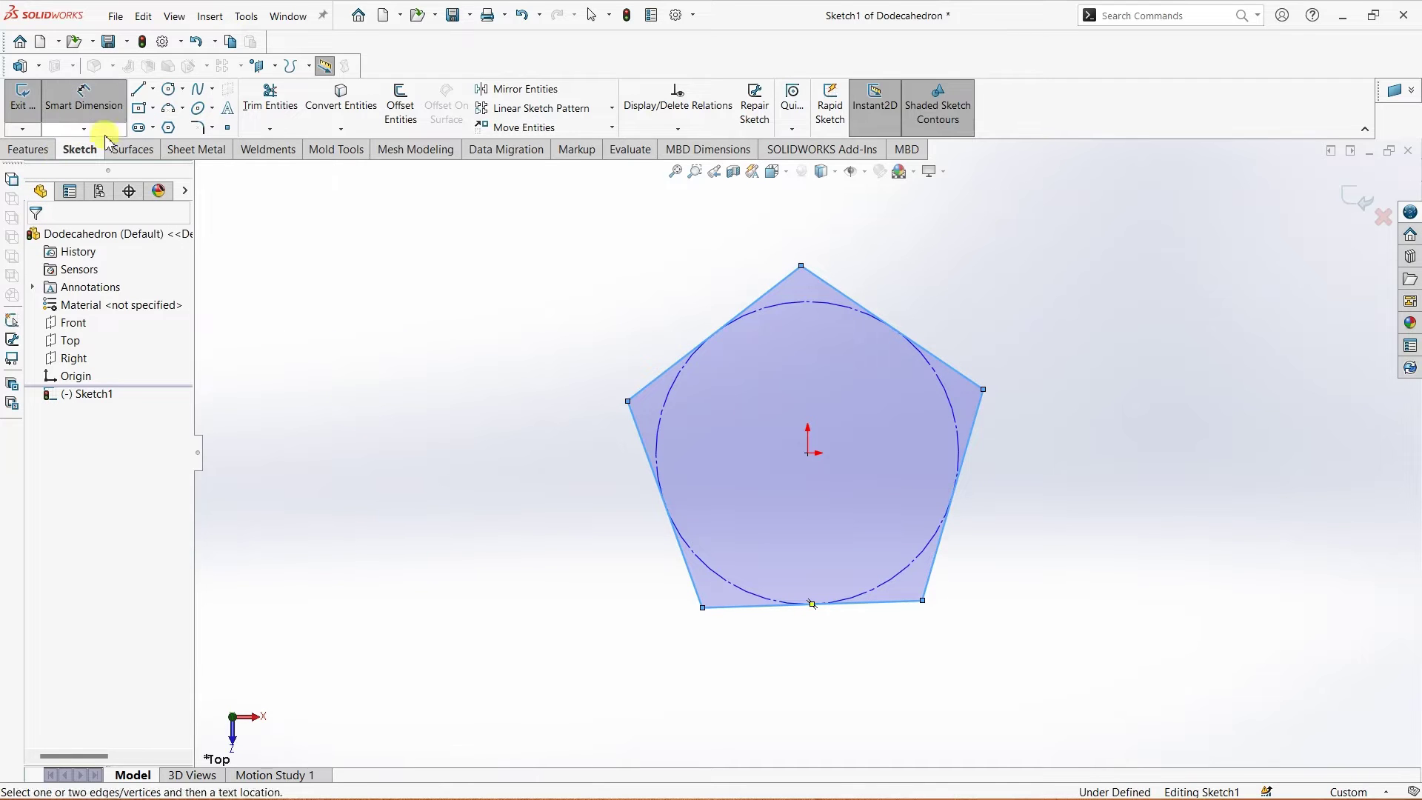
click(894, 602)
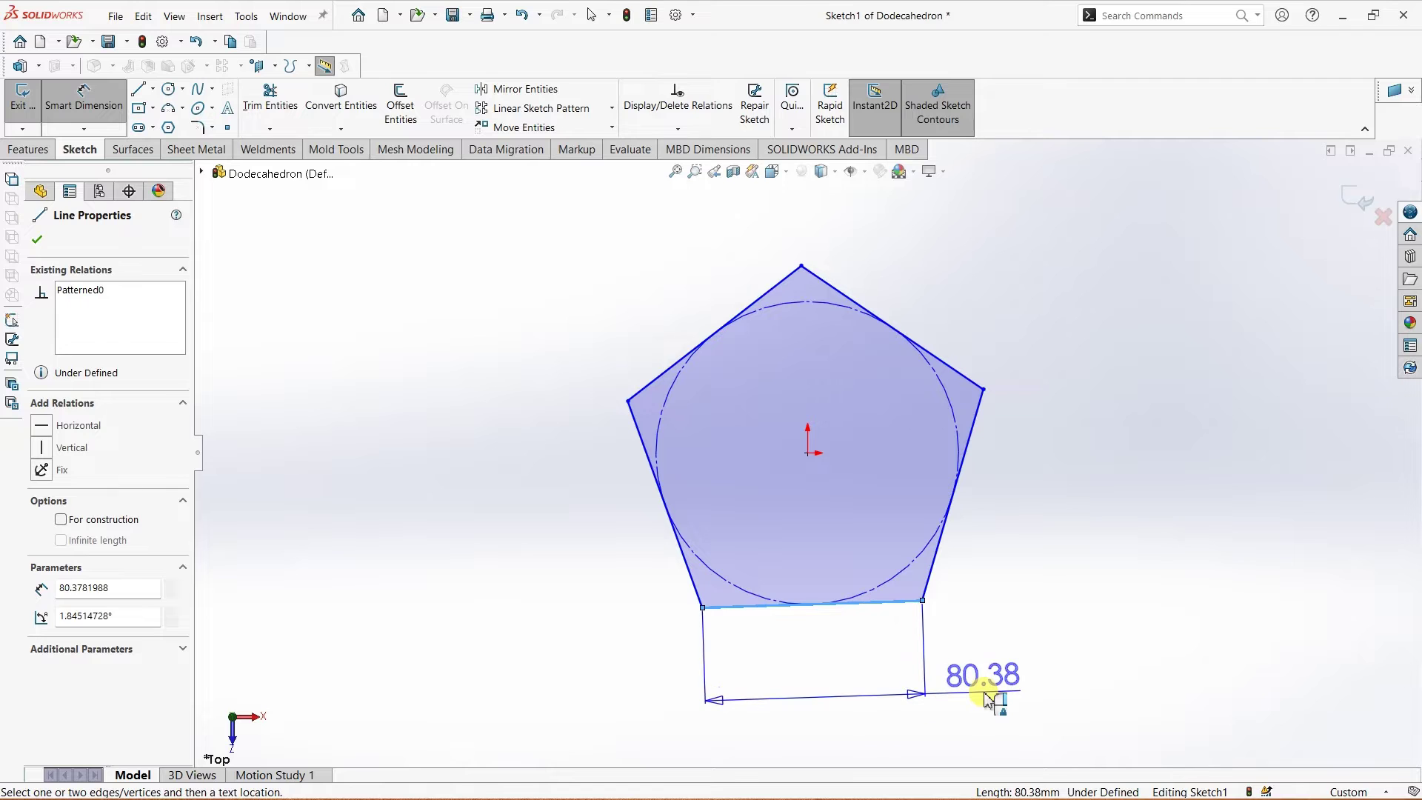
click(987, 699)
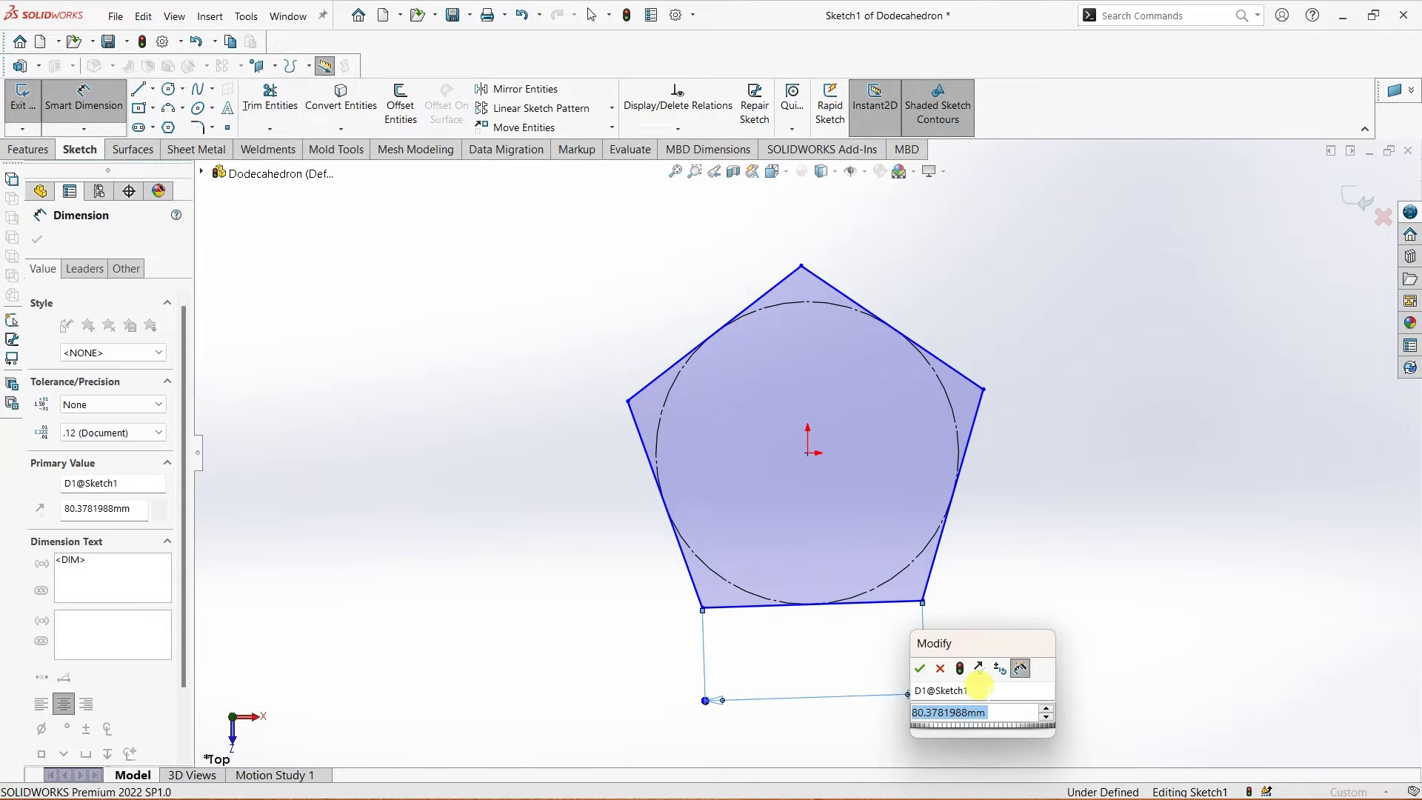
text(70)
key(Return)
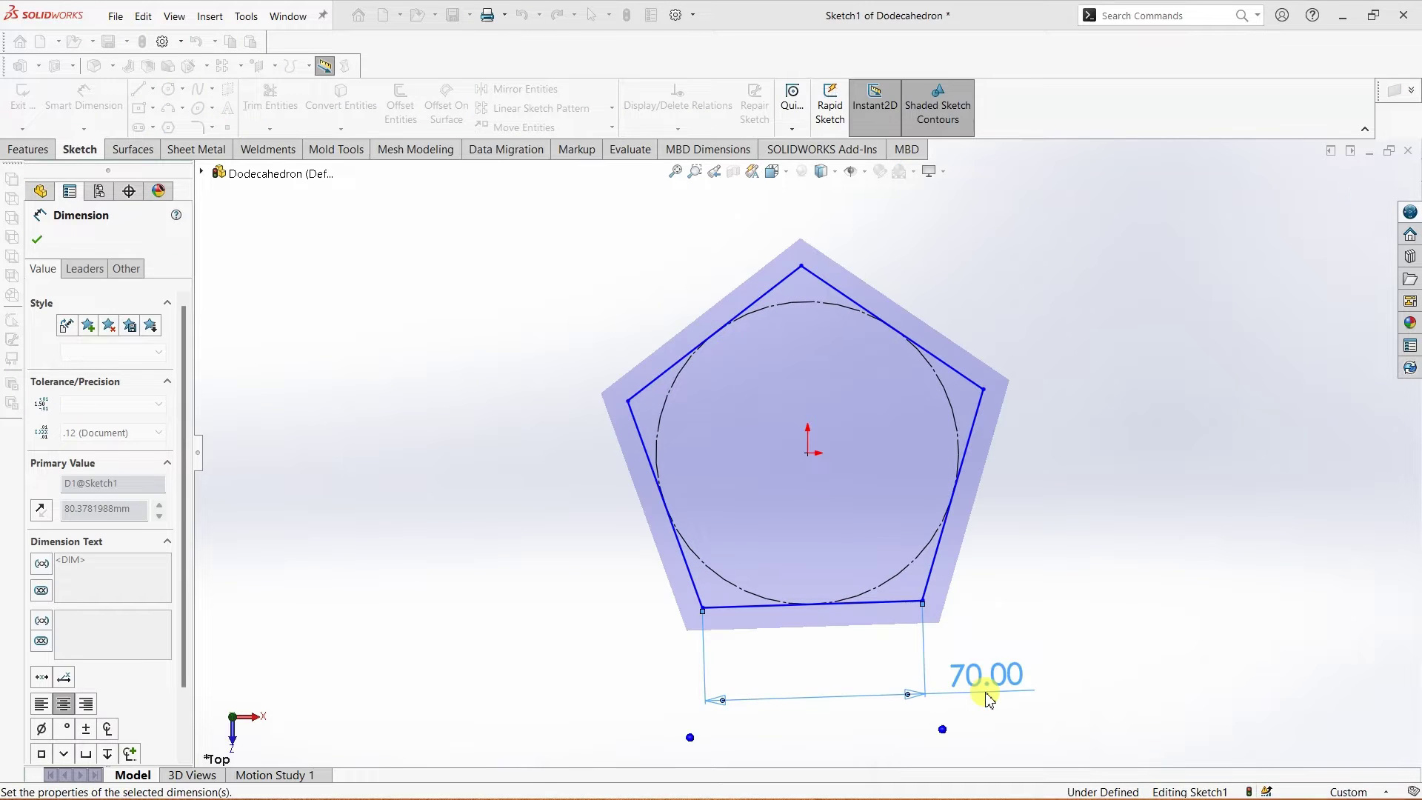
click(36, 239)
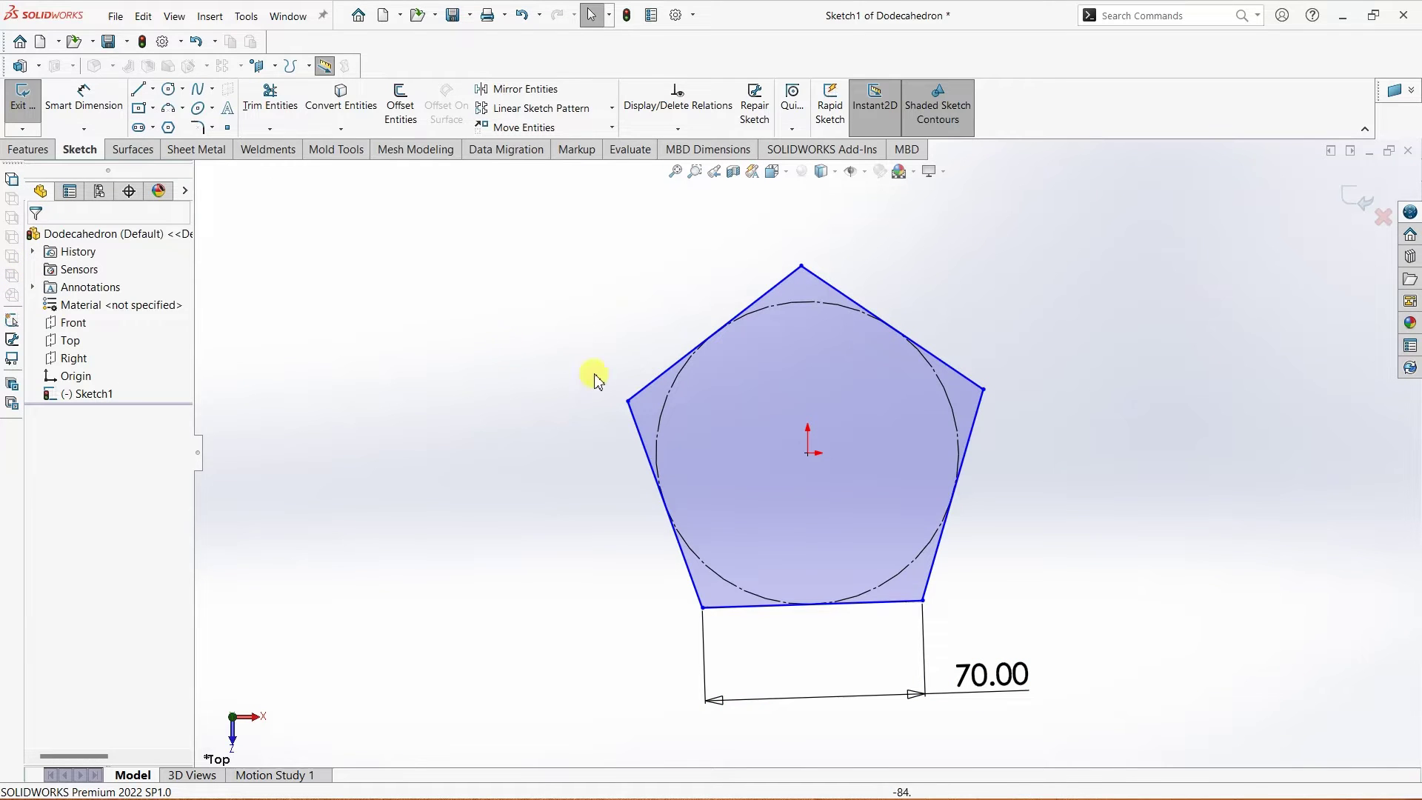
Add a vertical relation between the origin point and the pentagon's top vertex.
click(810, 458)
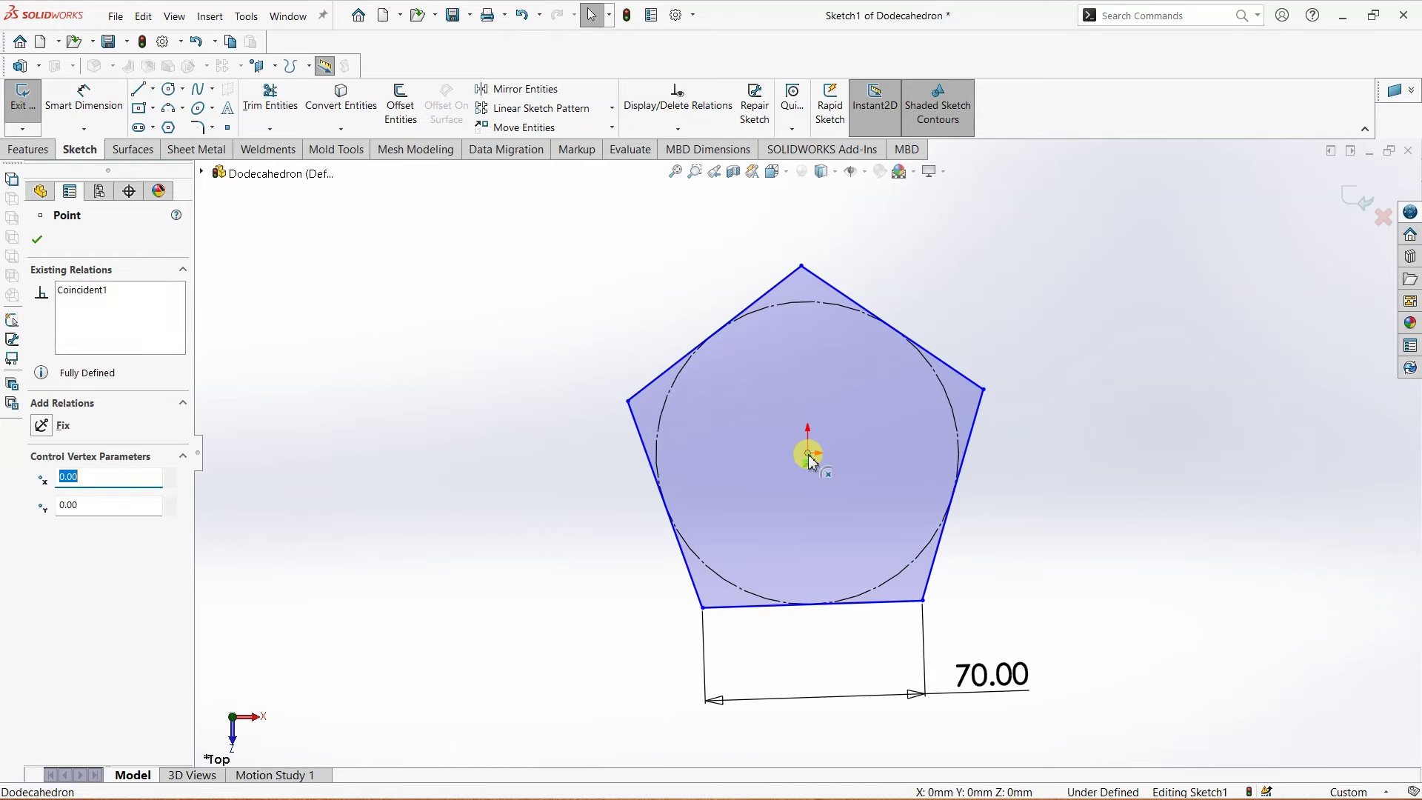
ctrl+click(801, 268)
click(43, 523)
click(37, 238)
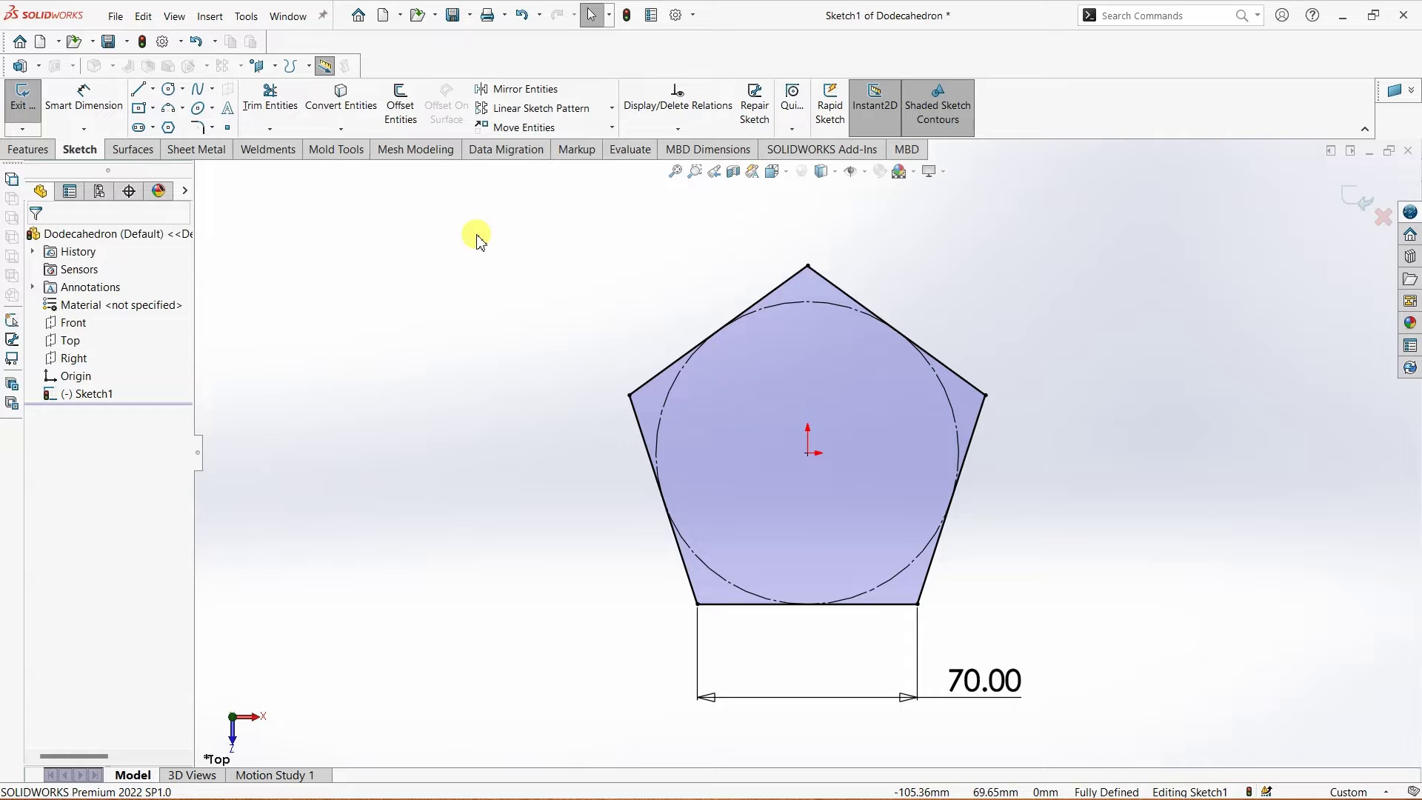
click(148, 153)
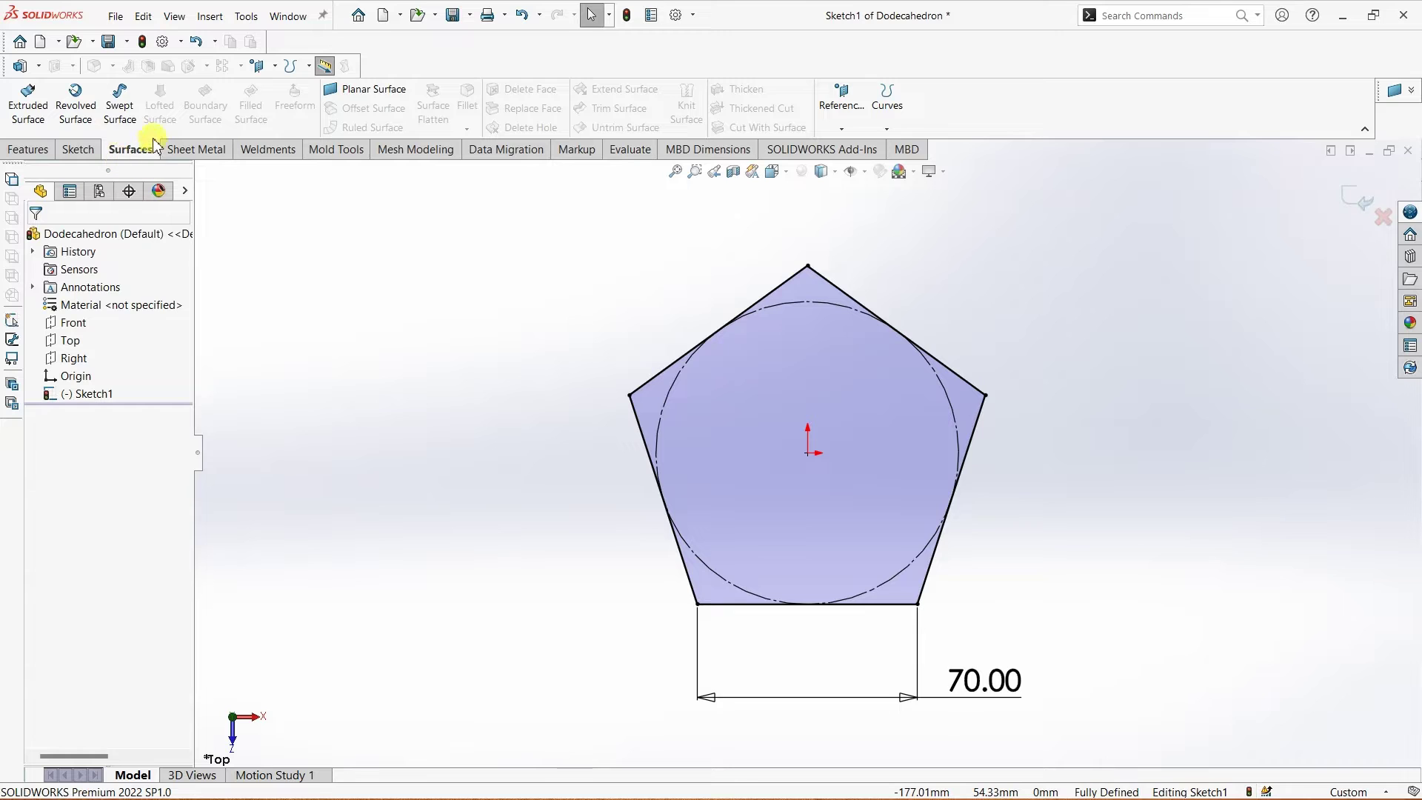
right_click(1111, 113)
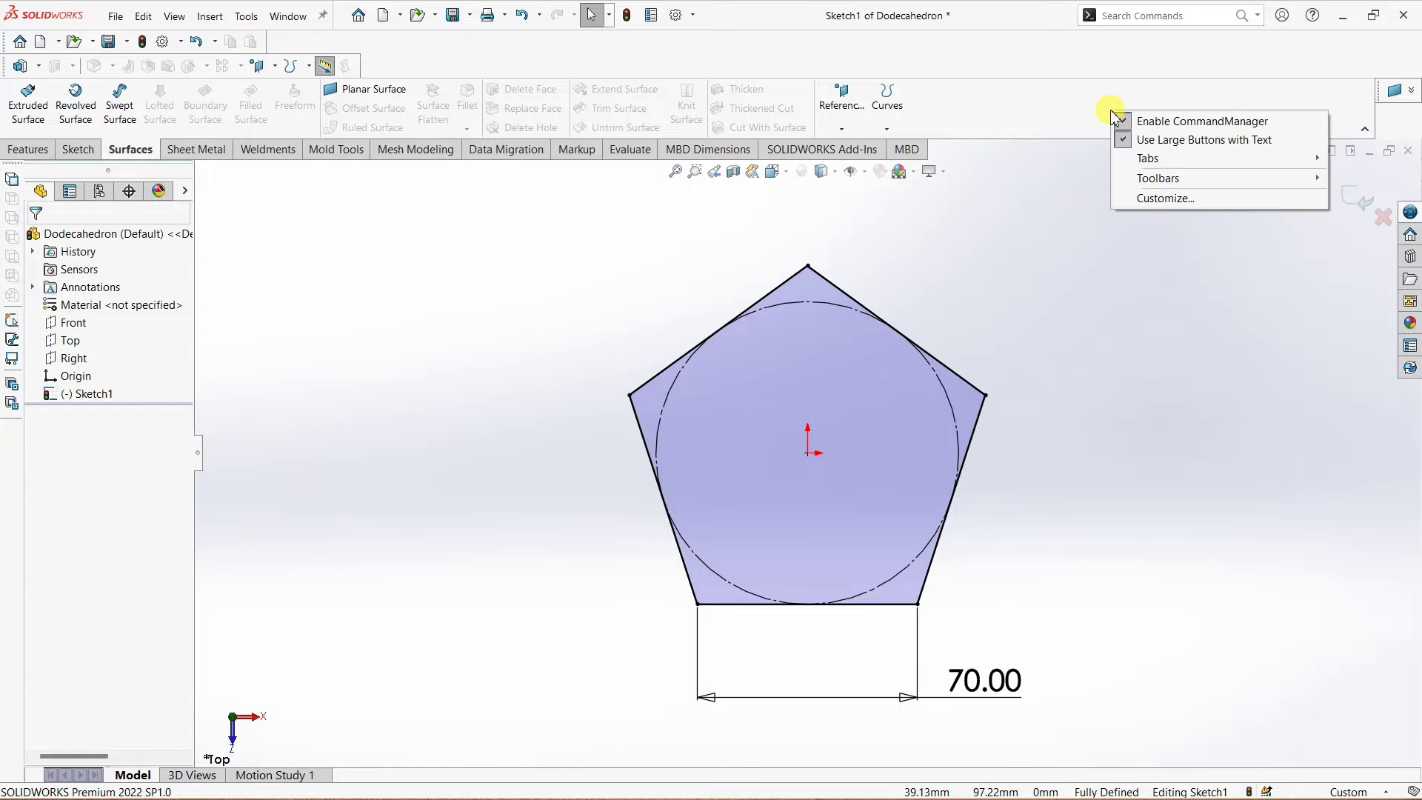
mouse_move(1128, 164)
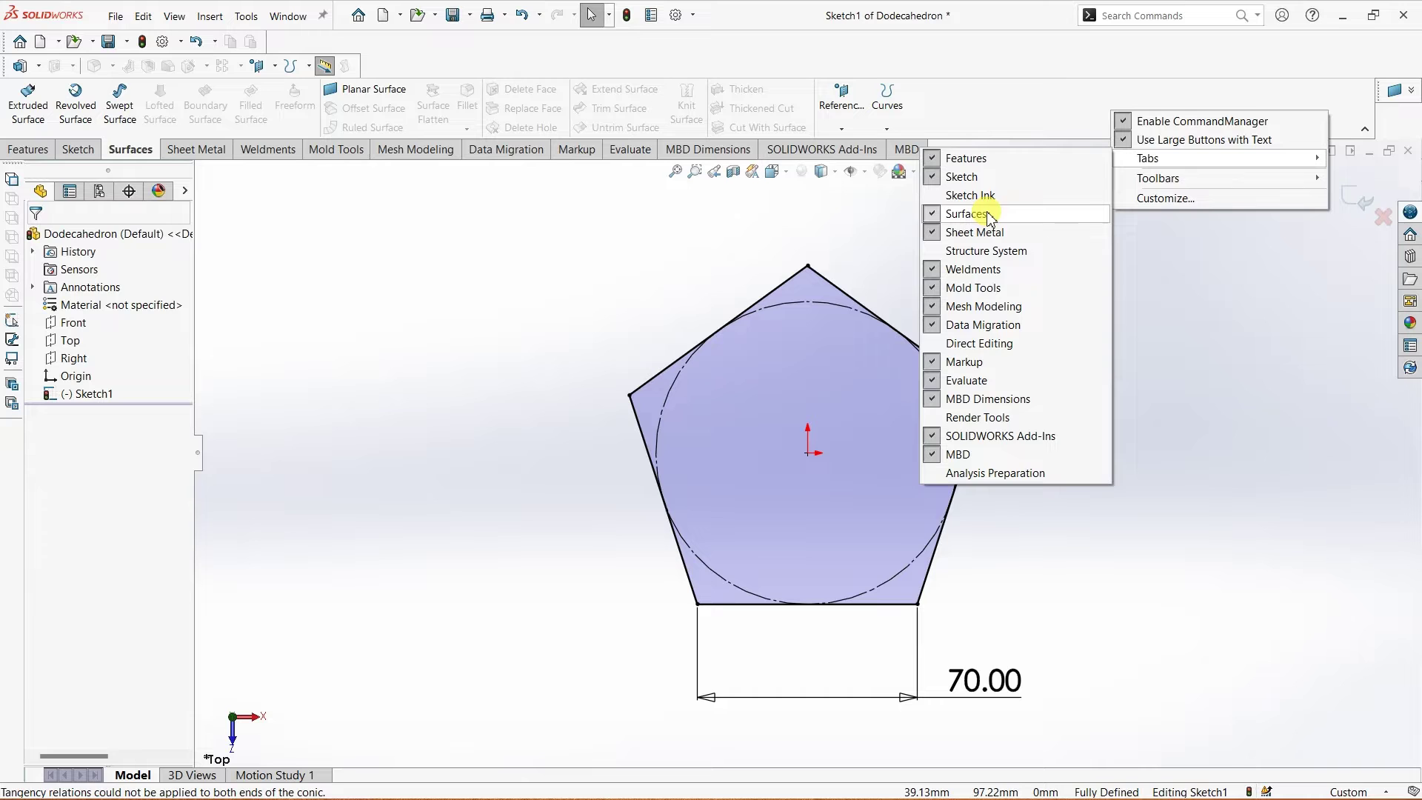
click(670, 231)
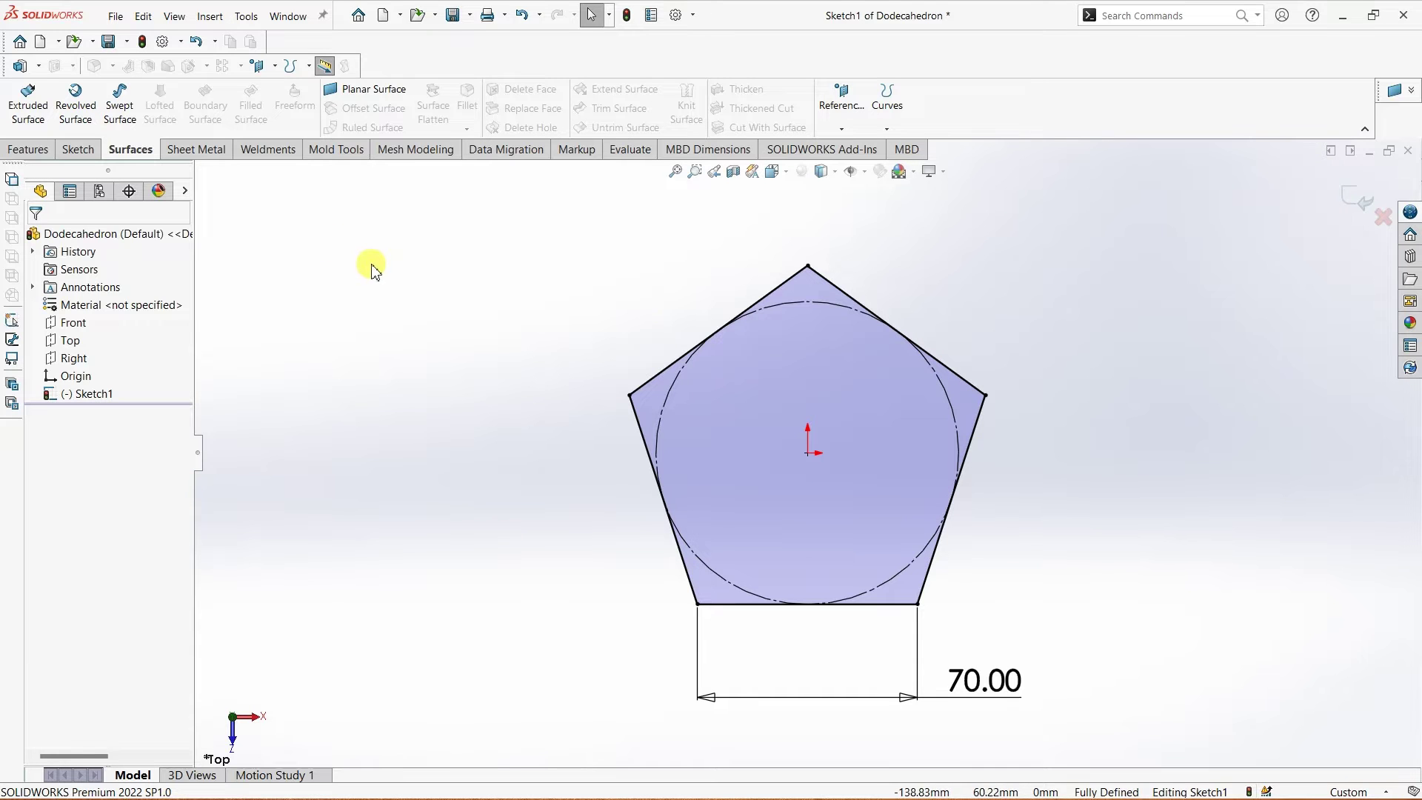
Create a planar surface bounded by the current pentagon sketch.
click(377, 91)
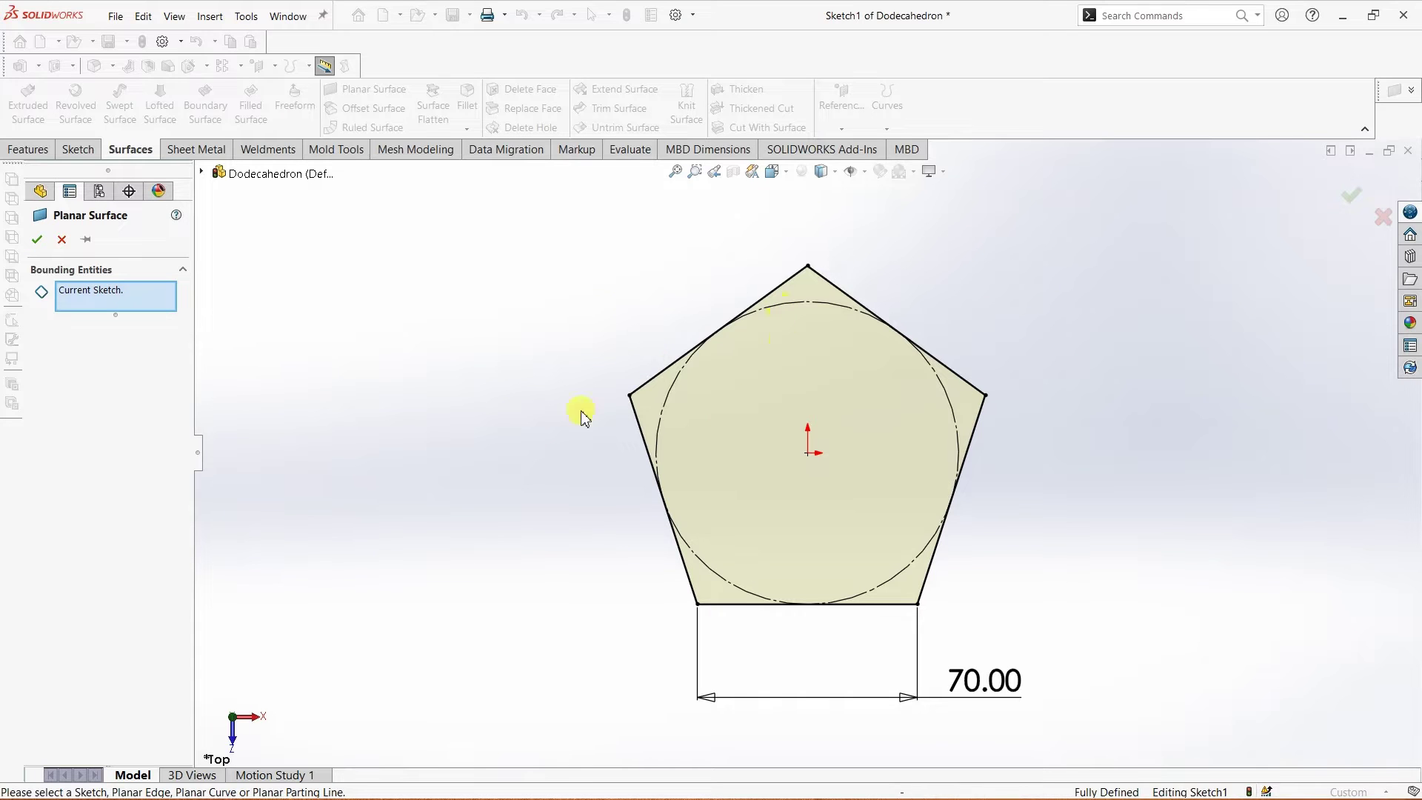
click(36, 247)
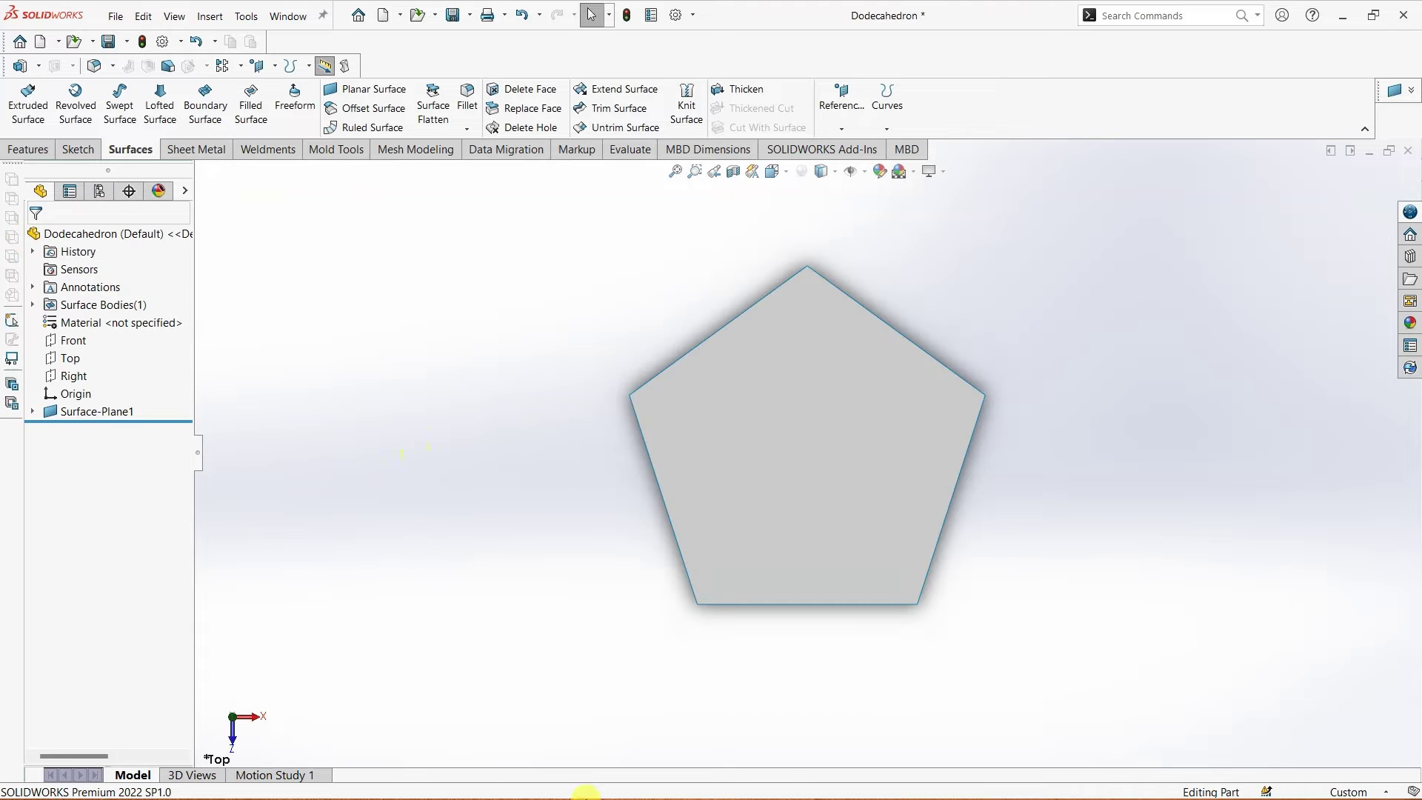
Start Move/Copy Bodies with the pentagonal surface as the body to copy and switch to Translate/Rotate mode.
mouse_move(508, 603)
middle_down()
mouse_move(531, 434)
mouse_move(525, 528)
middle_up()
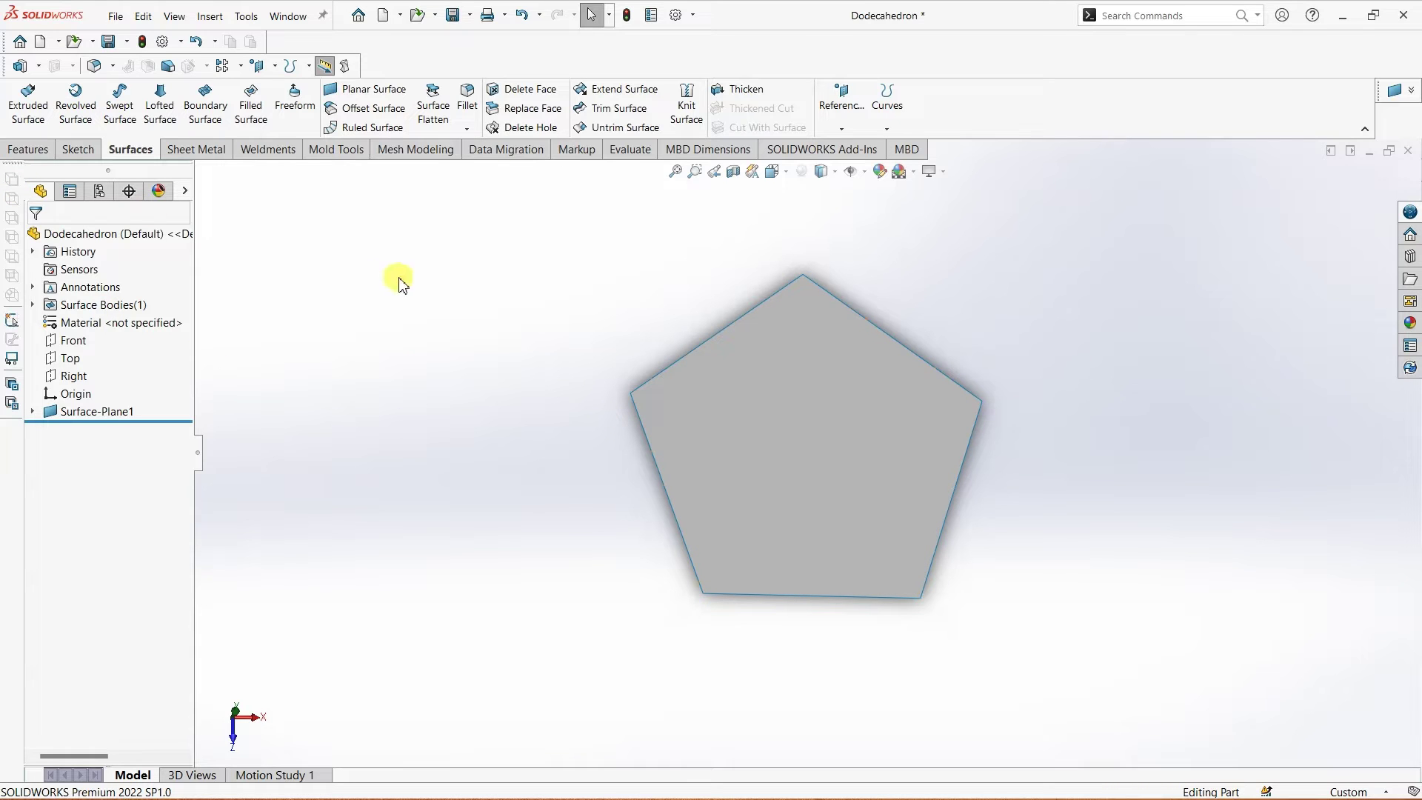
click(419, 159)
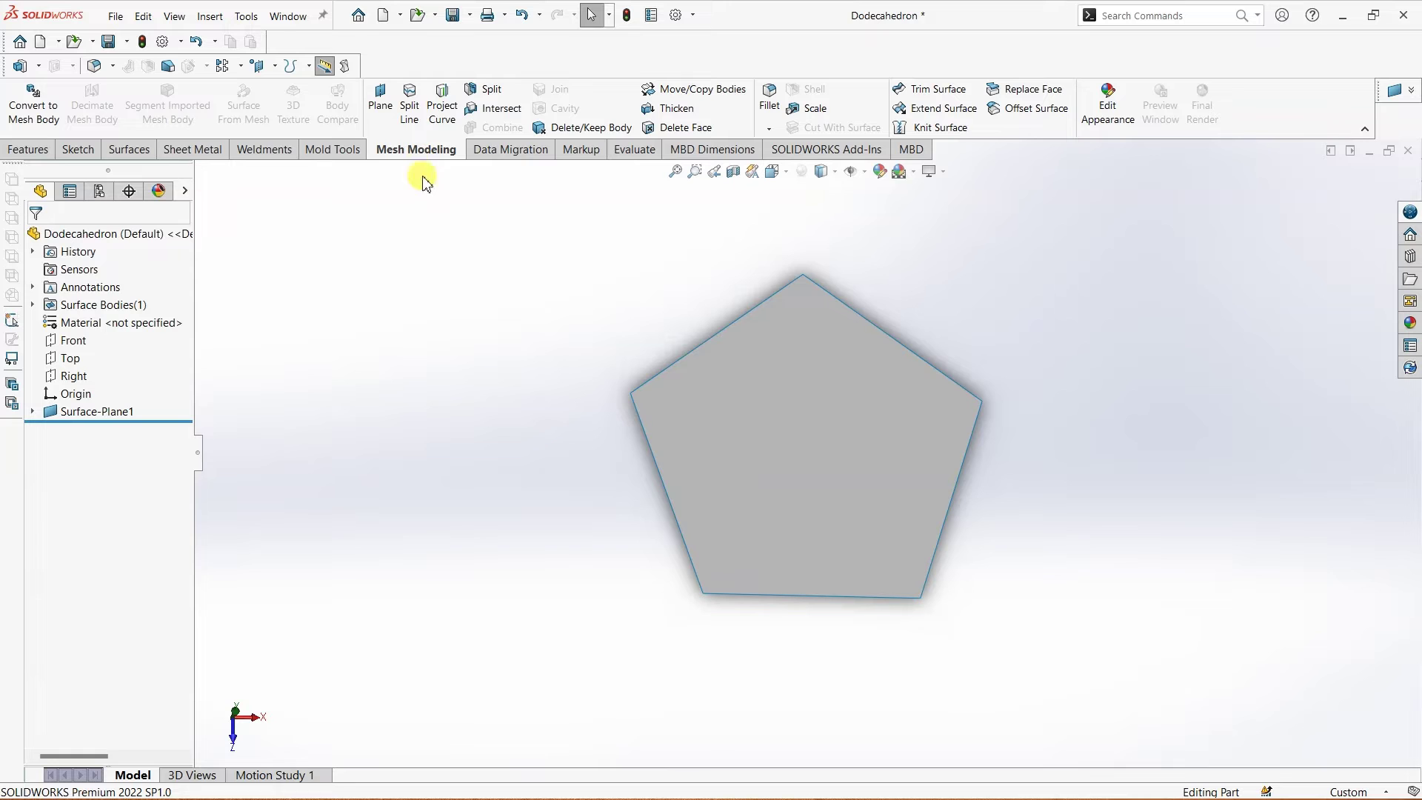
click(669, 97)
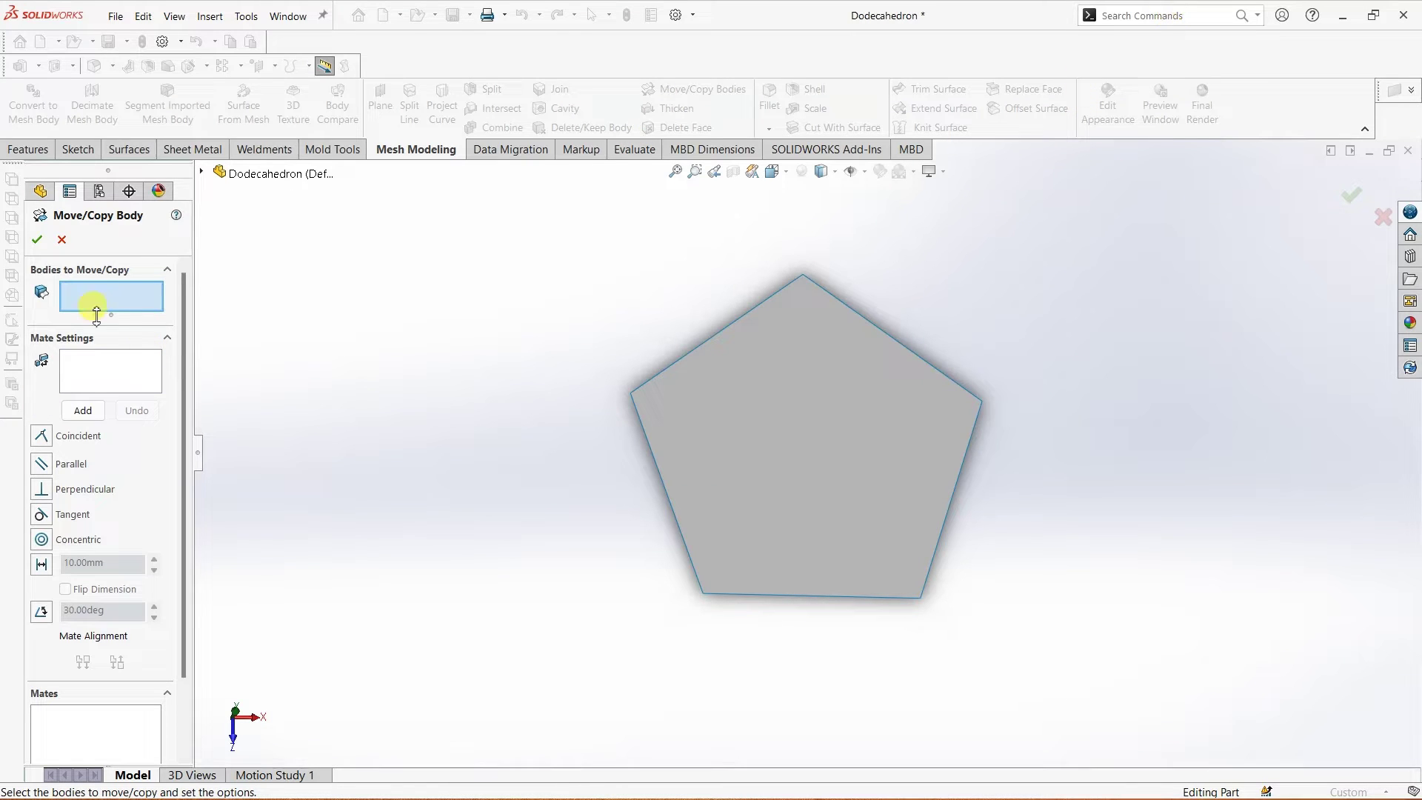
click(874, 405)
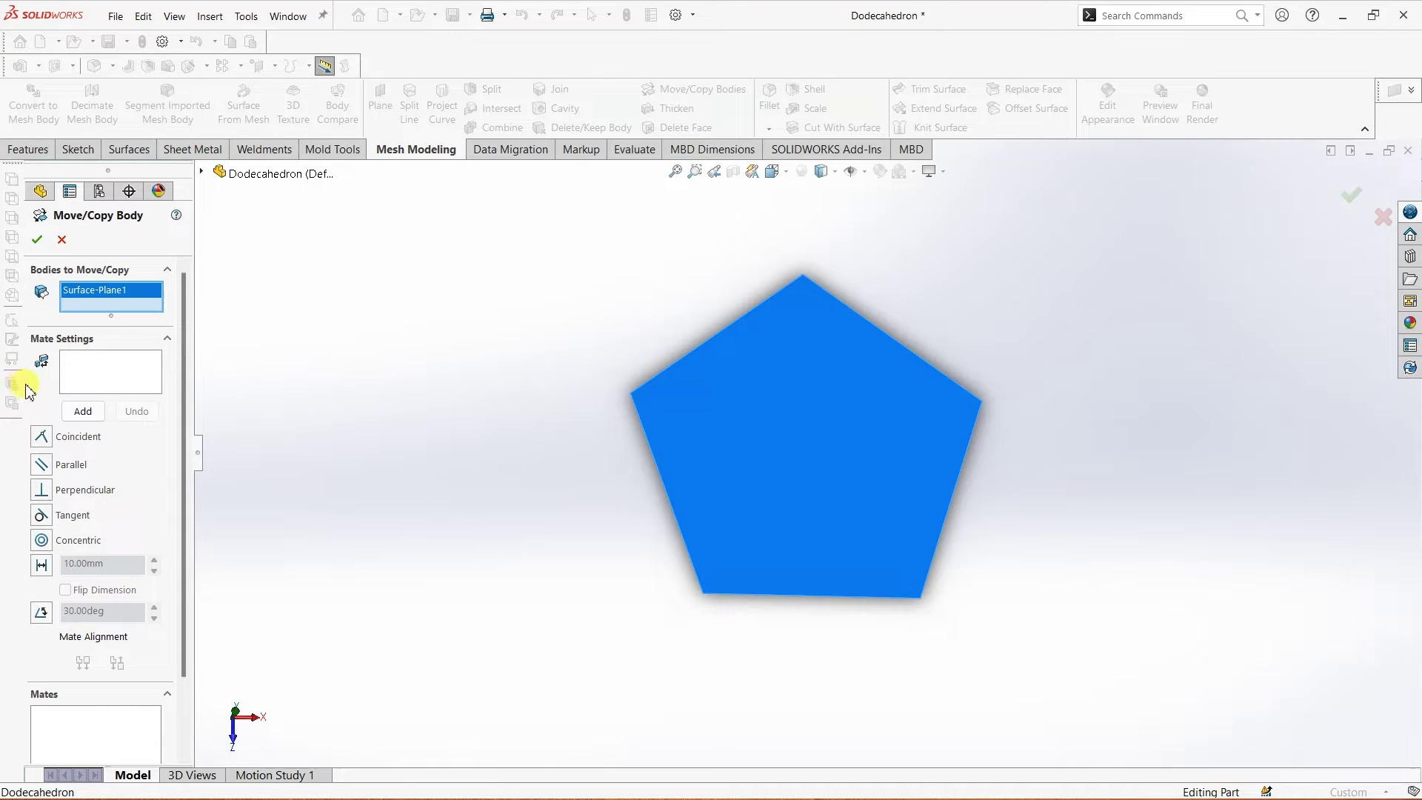
drag(184, 336, 180, 427)
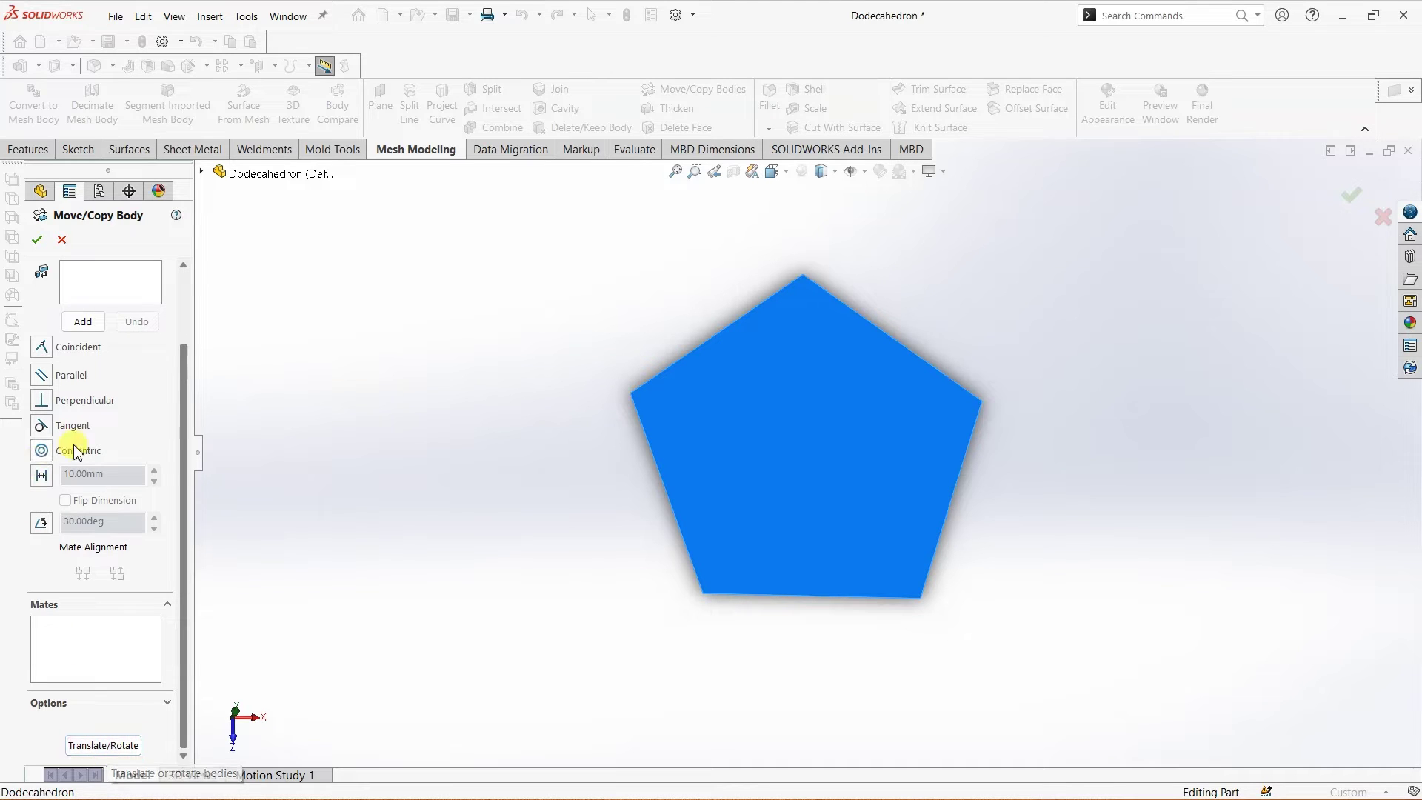
scroll(188, 377, up, 2)
scroll(188, 372, down, 2)
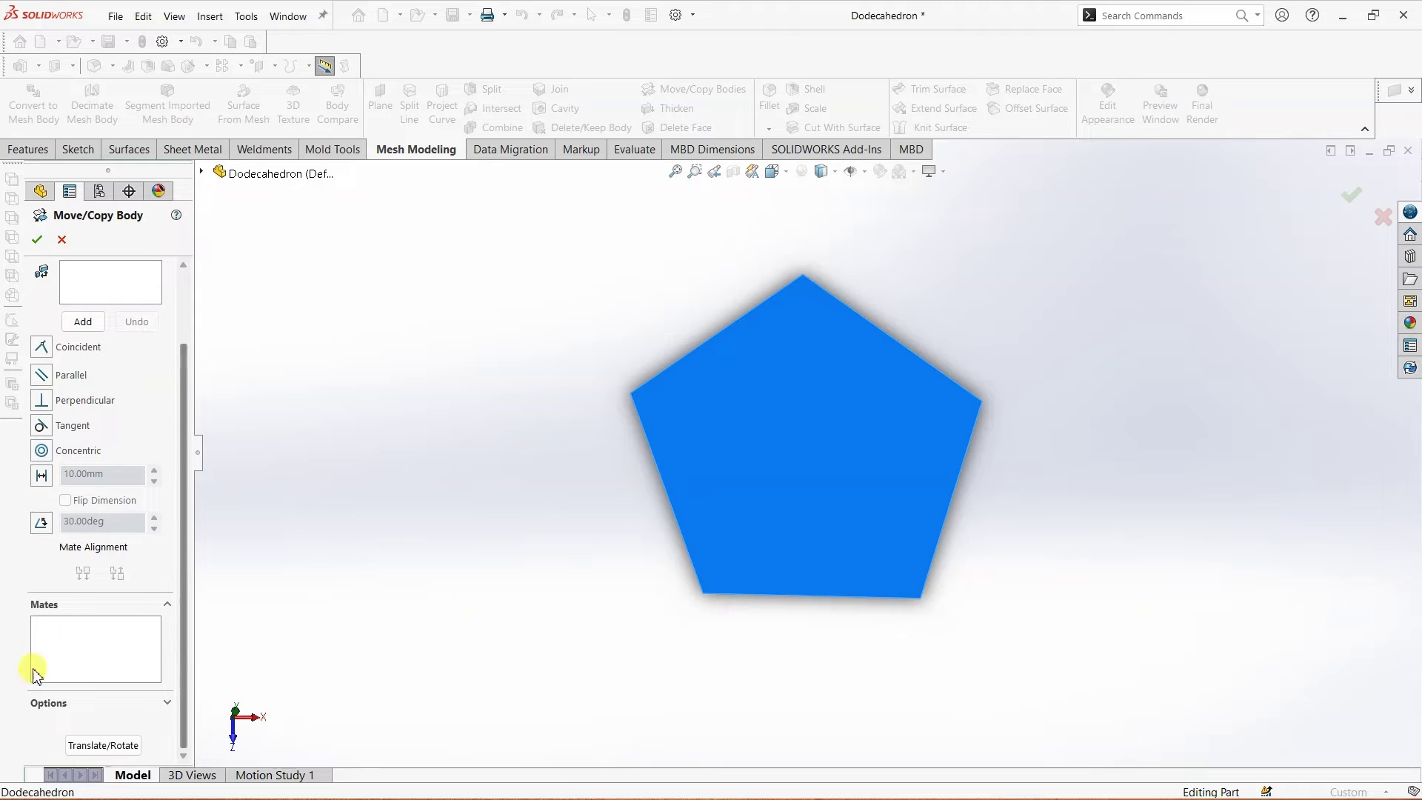
click(95, 746)
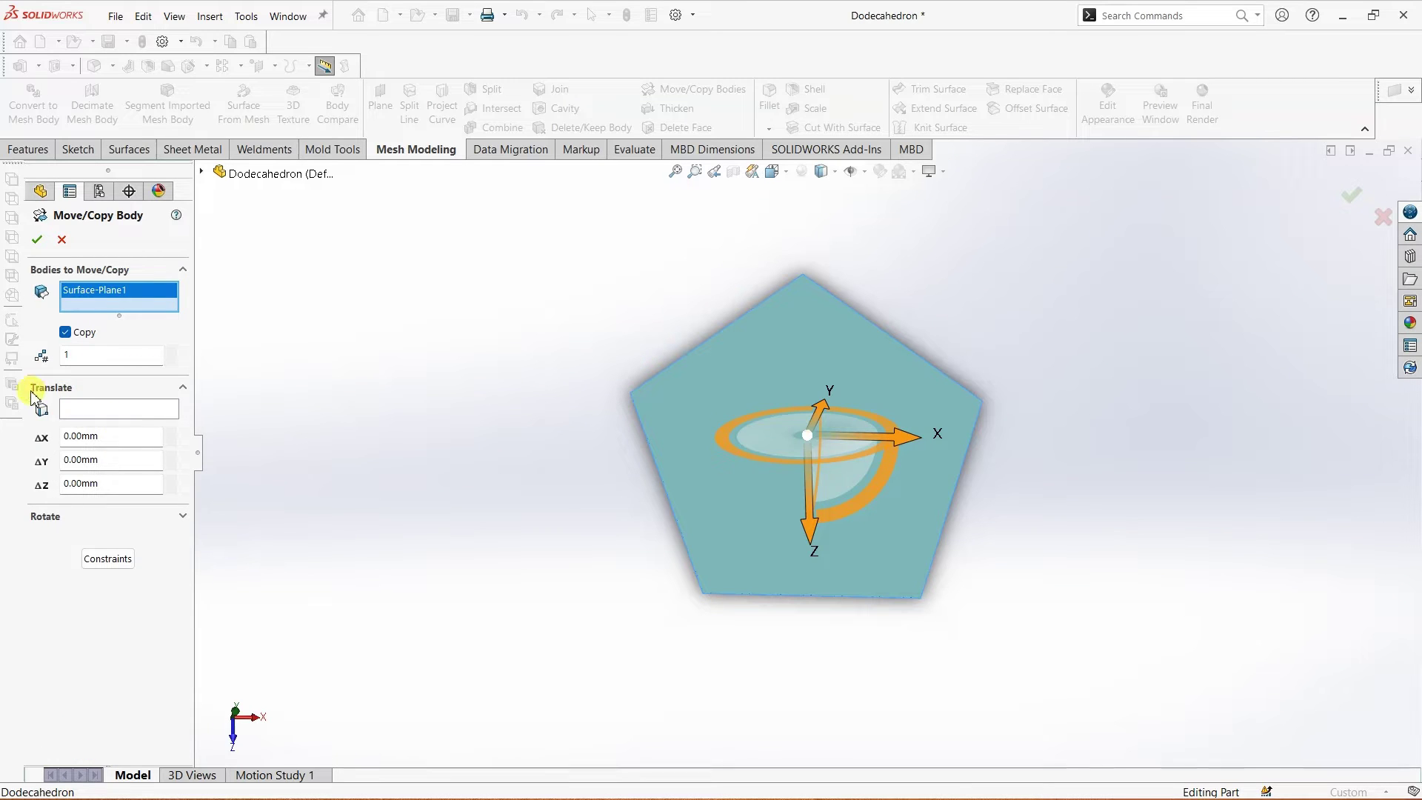
Rotate one copy of the pentagonal surface by 116.56505° about the pentagon's lower-left edge.
click(183, 389)
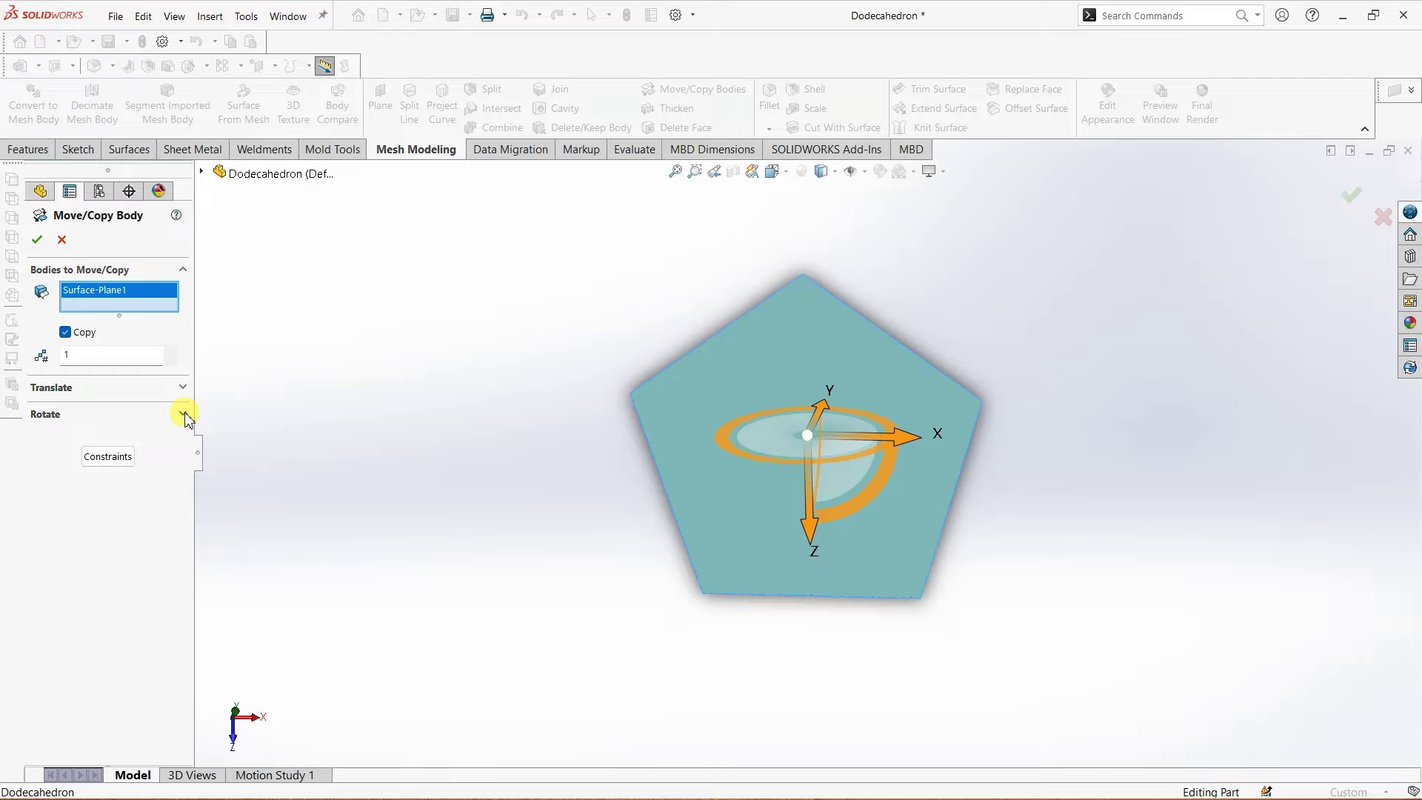
click(184, 415)
click(102, 437)
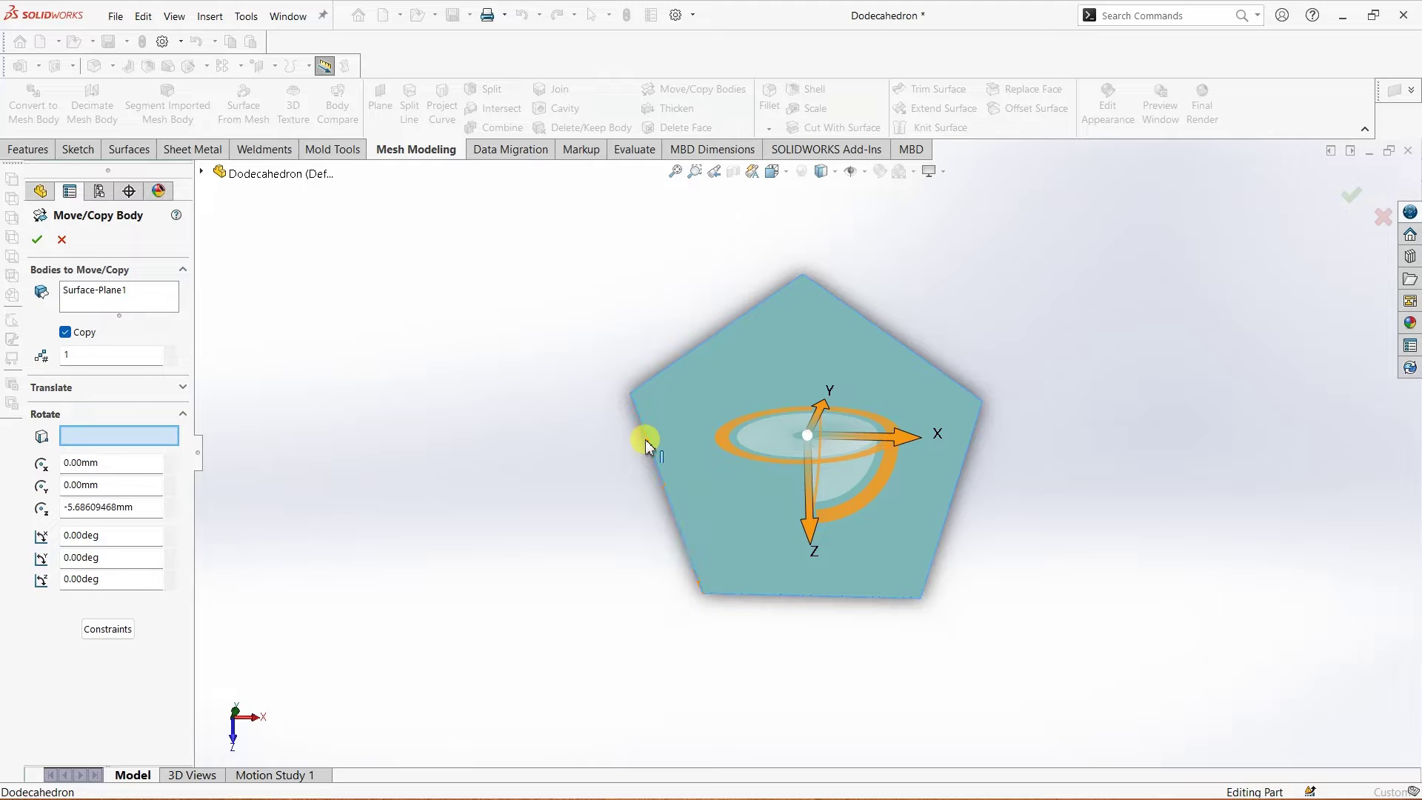
click(646, 444)
double_click(87, 461)
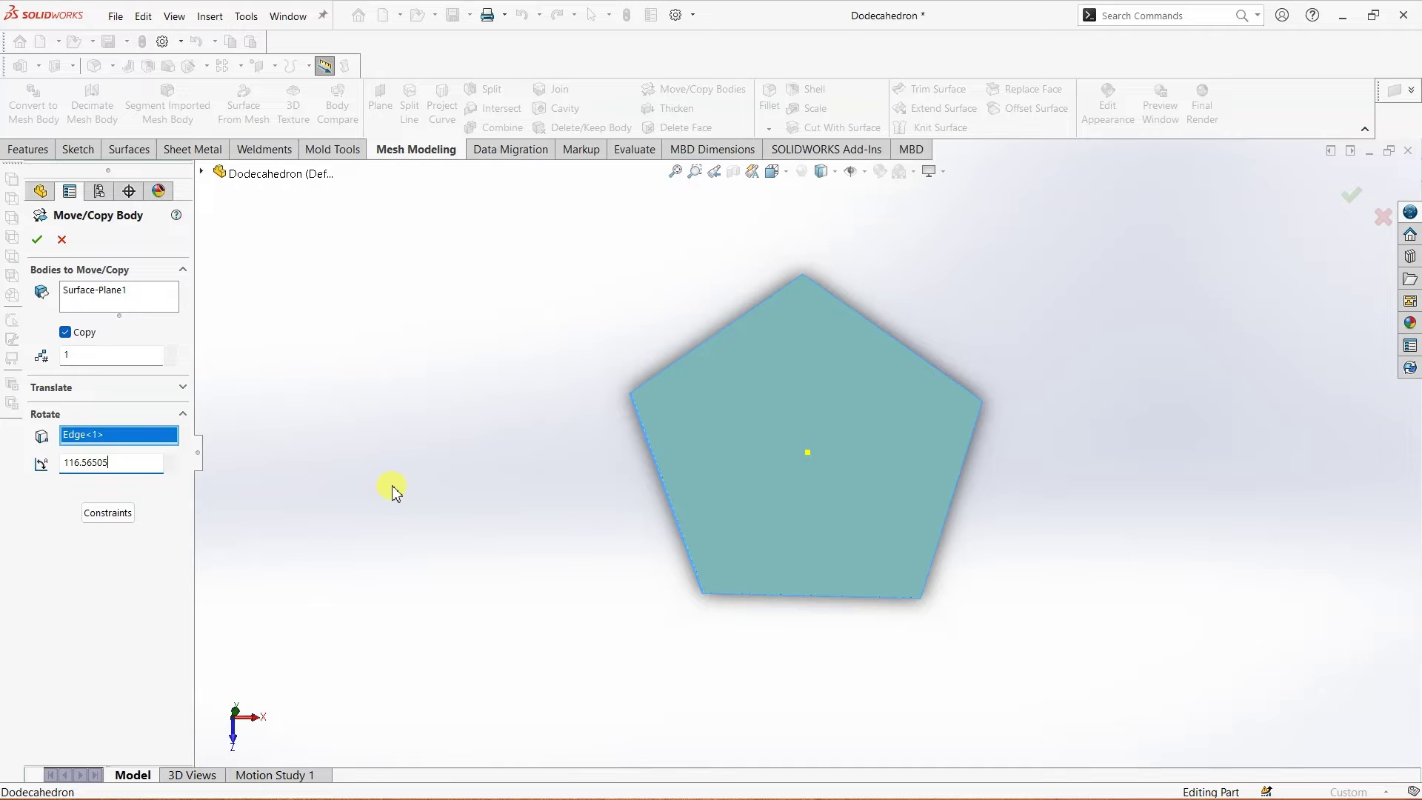
key(Return)
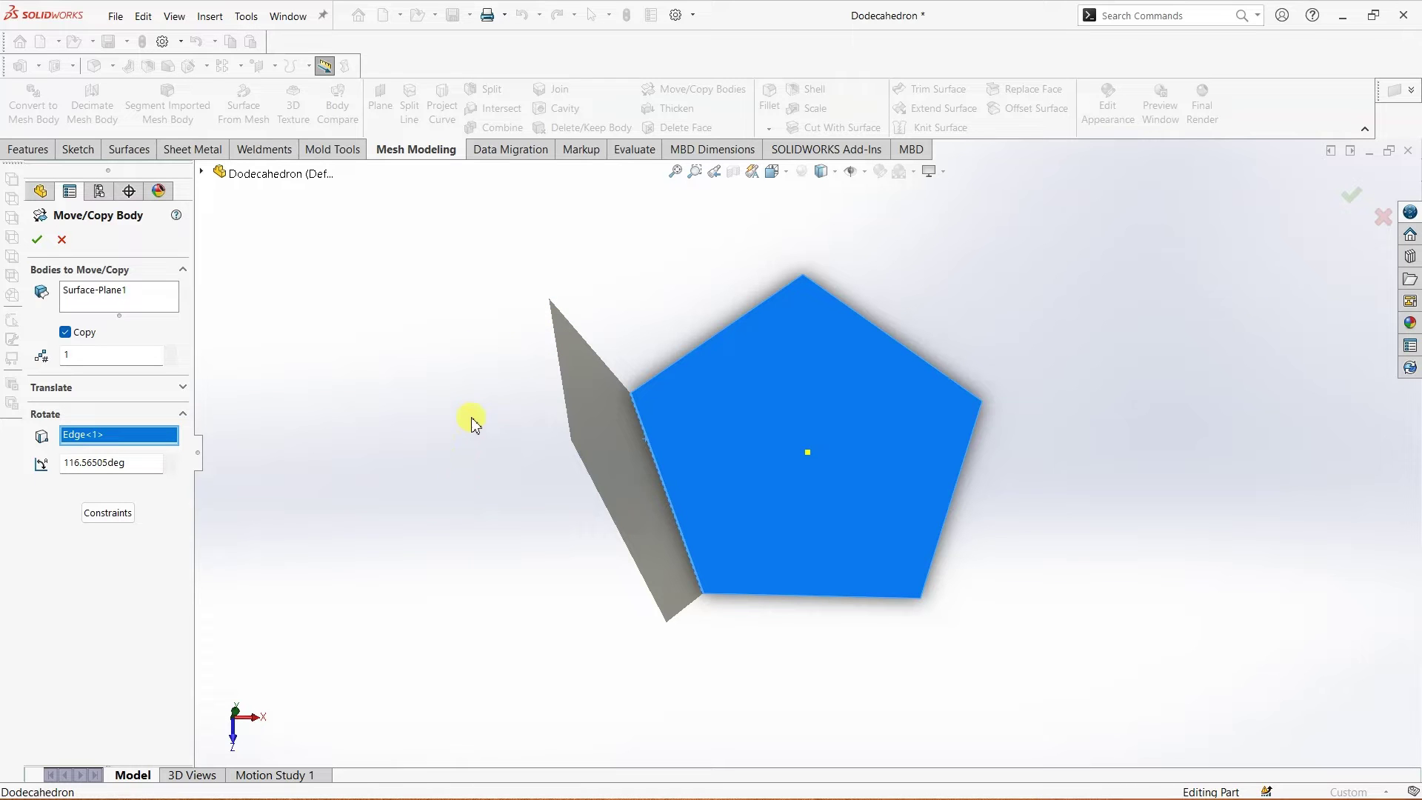
mouse_move(485, 507)
middle_down()
mouse_move(486, 400)
mouse_move(492, 487)
middle_up()
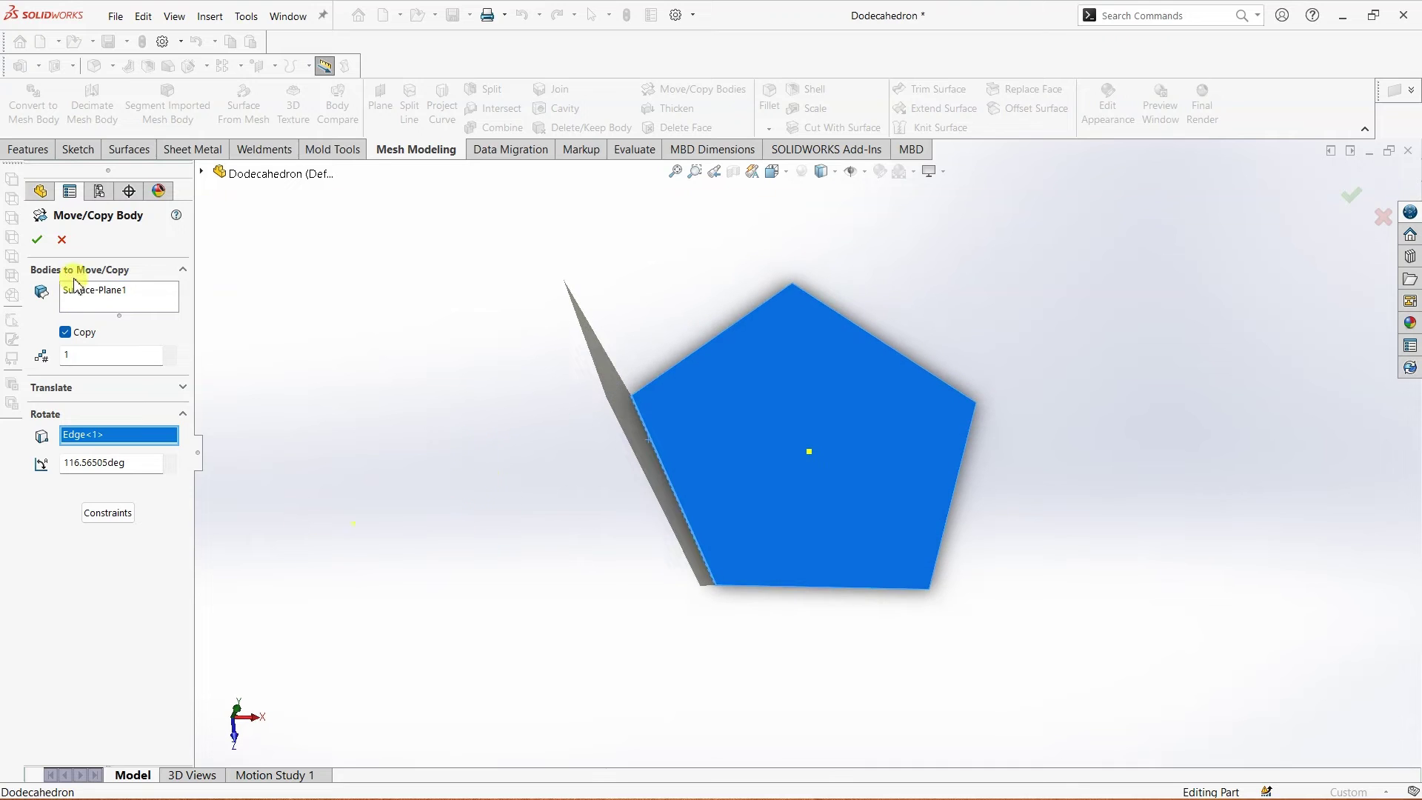
click(38, 239)
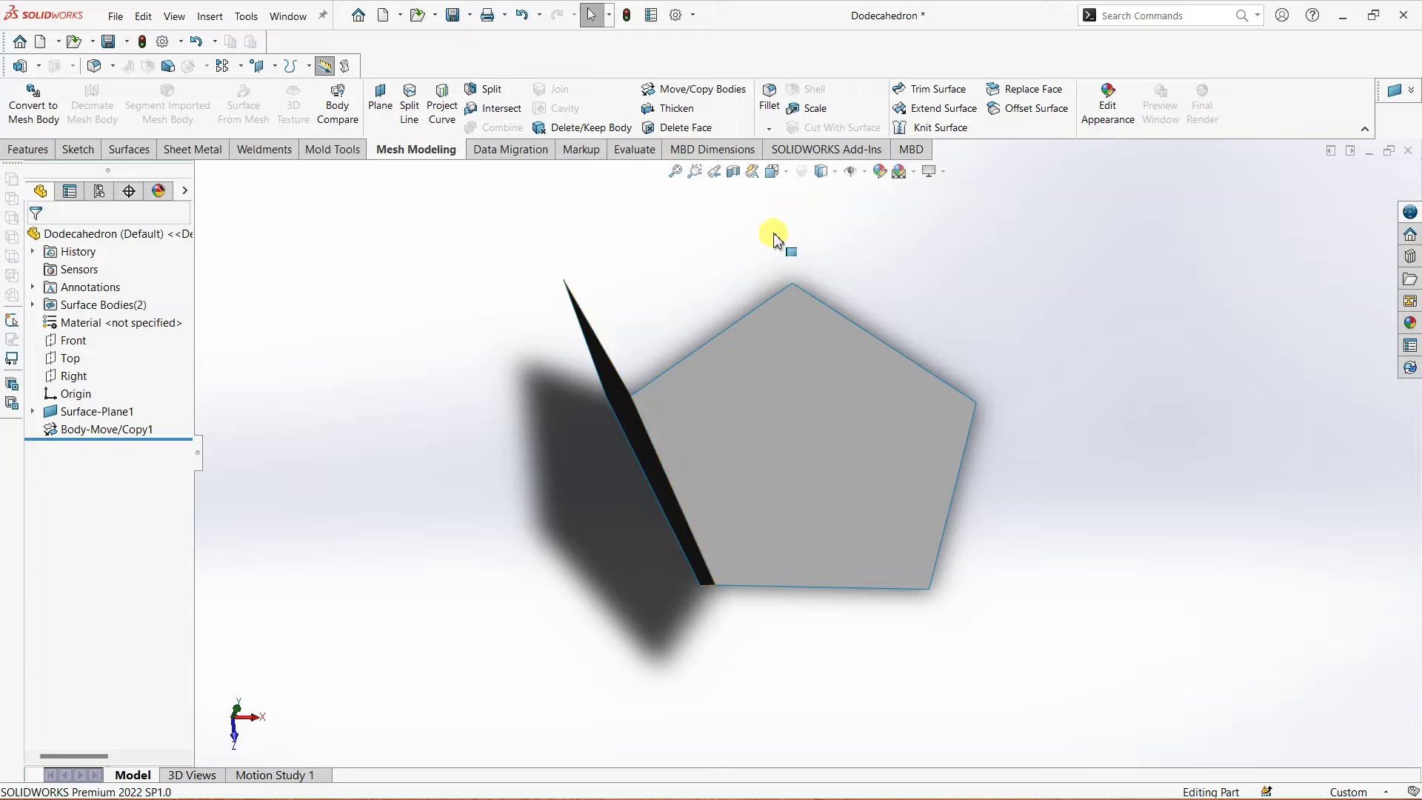
Make one copy of the tilted pentagonal face and rotate it -116.56505° about its outer left edge.
click(721, 97)
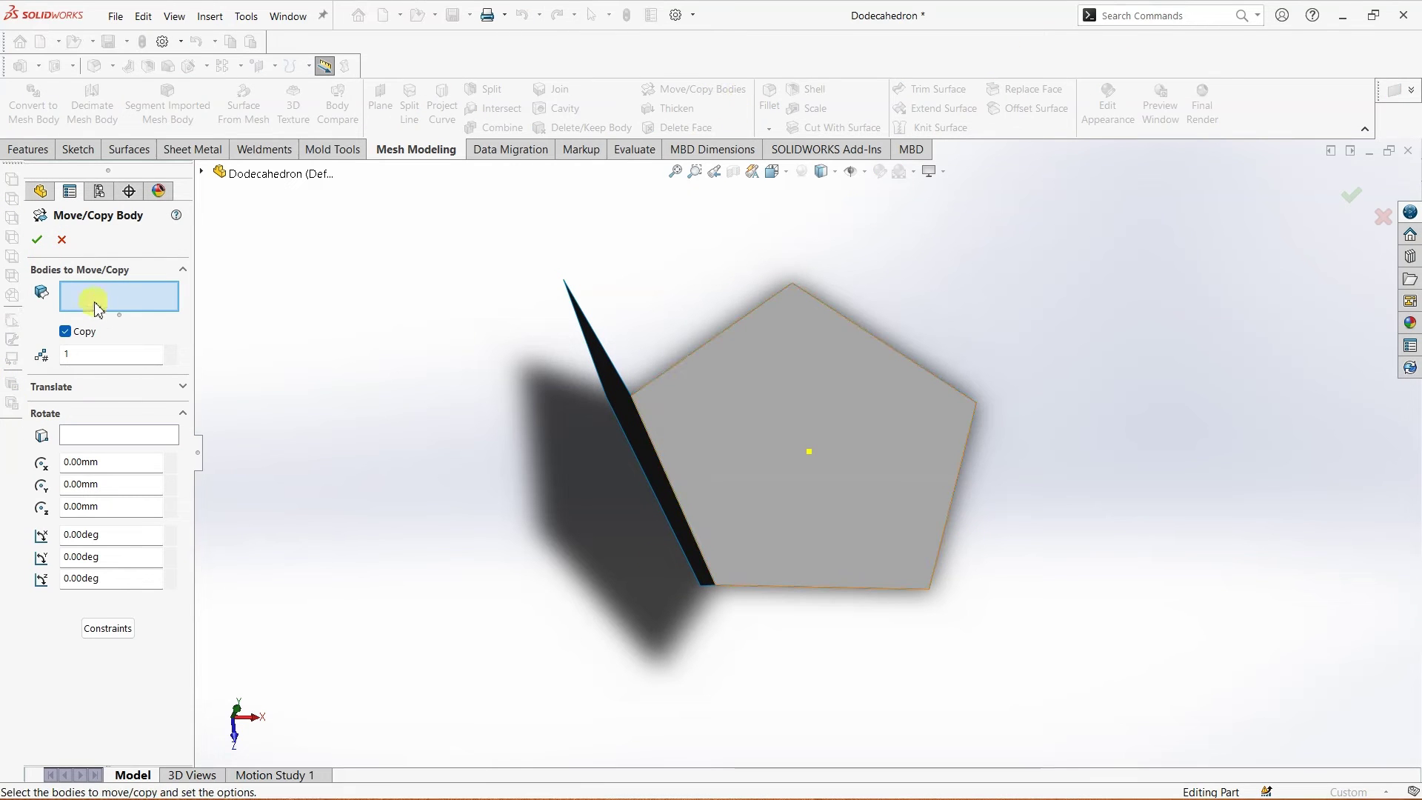
click(624, 408)
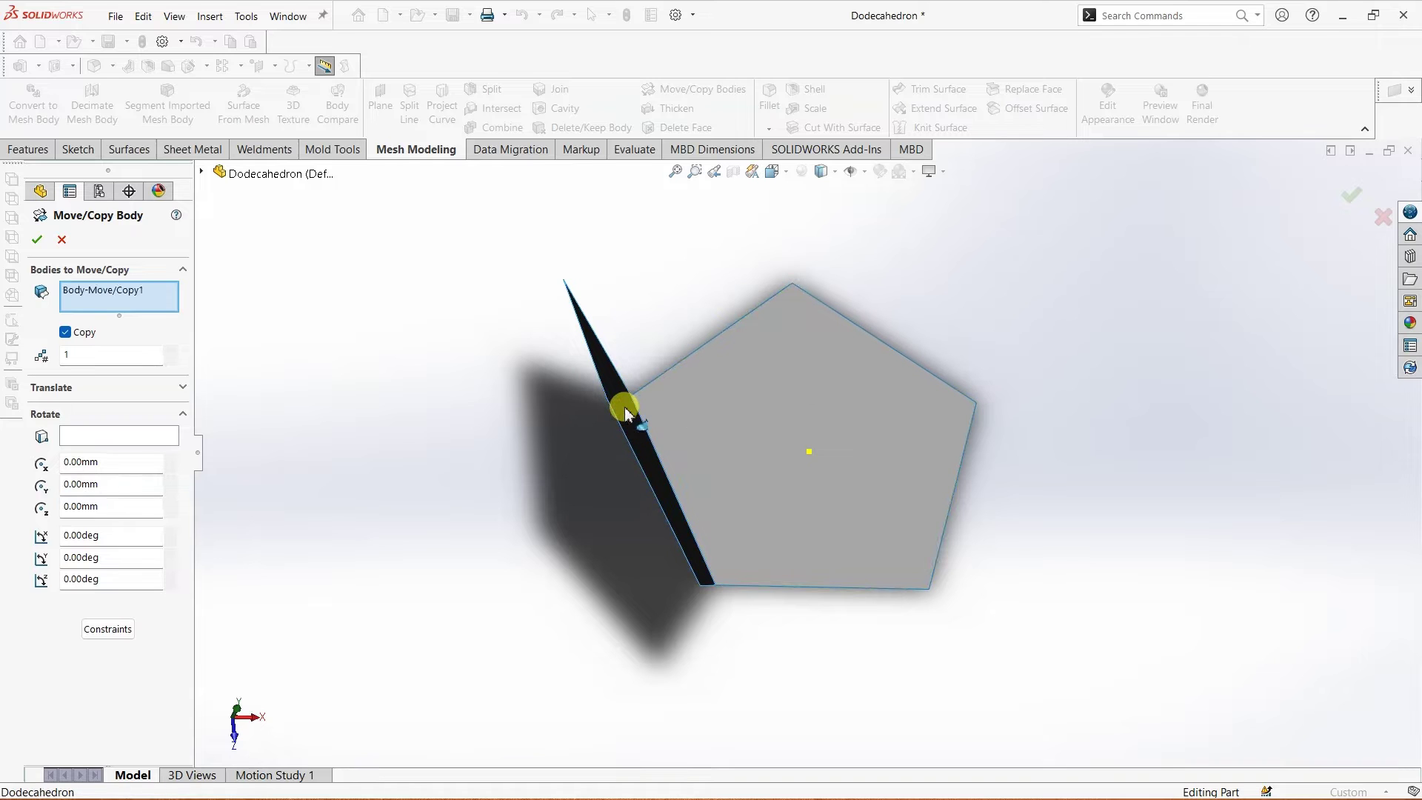
click(96, 437)
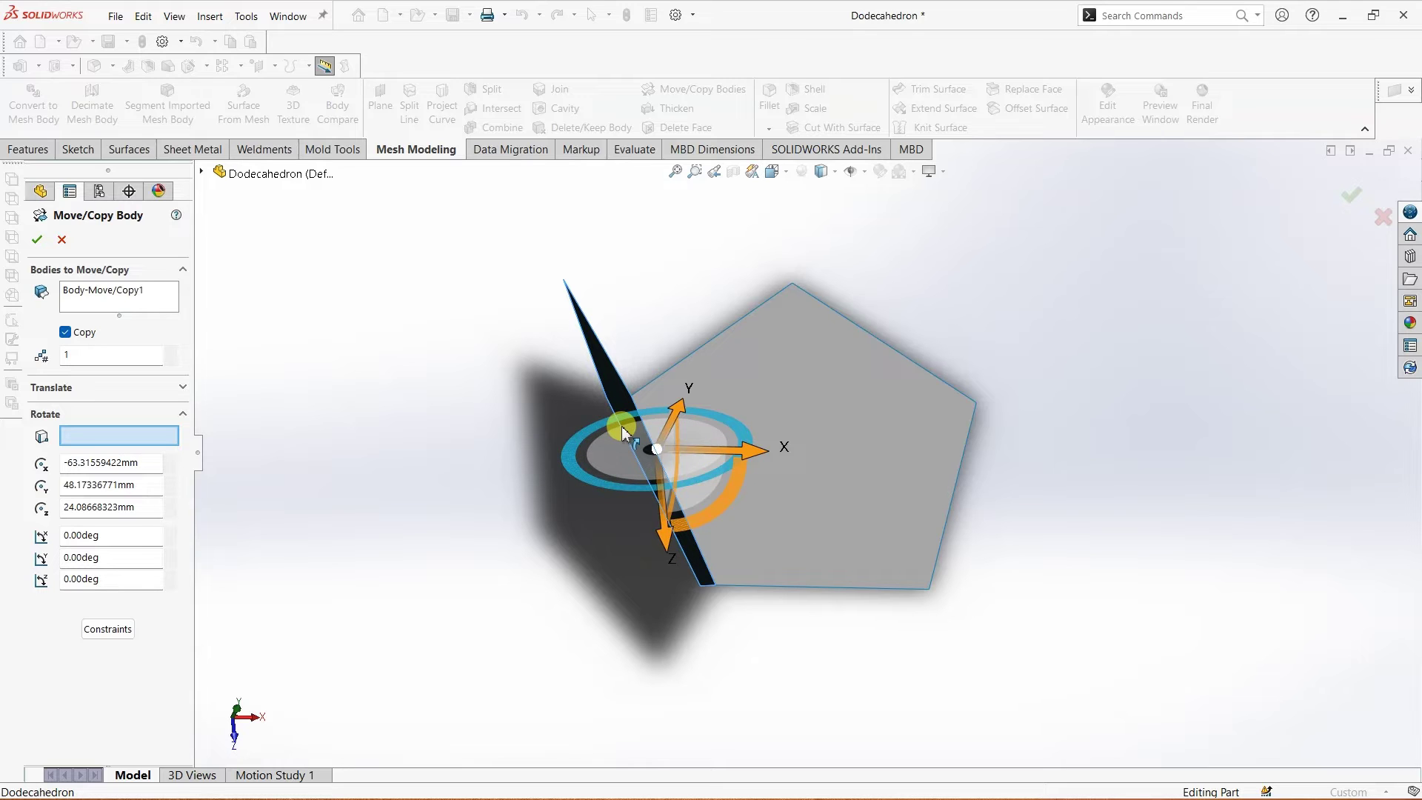
mouse_move(624, 430)
mouse_down()
mouse_move(552, 422)
mouse_move(521, 397)
mouse_move(587, 412)
mouse_move(563, 407)
mouse_up()
click(559, 404)
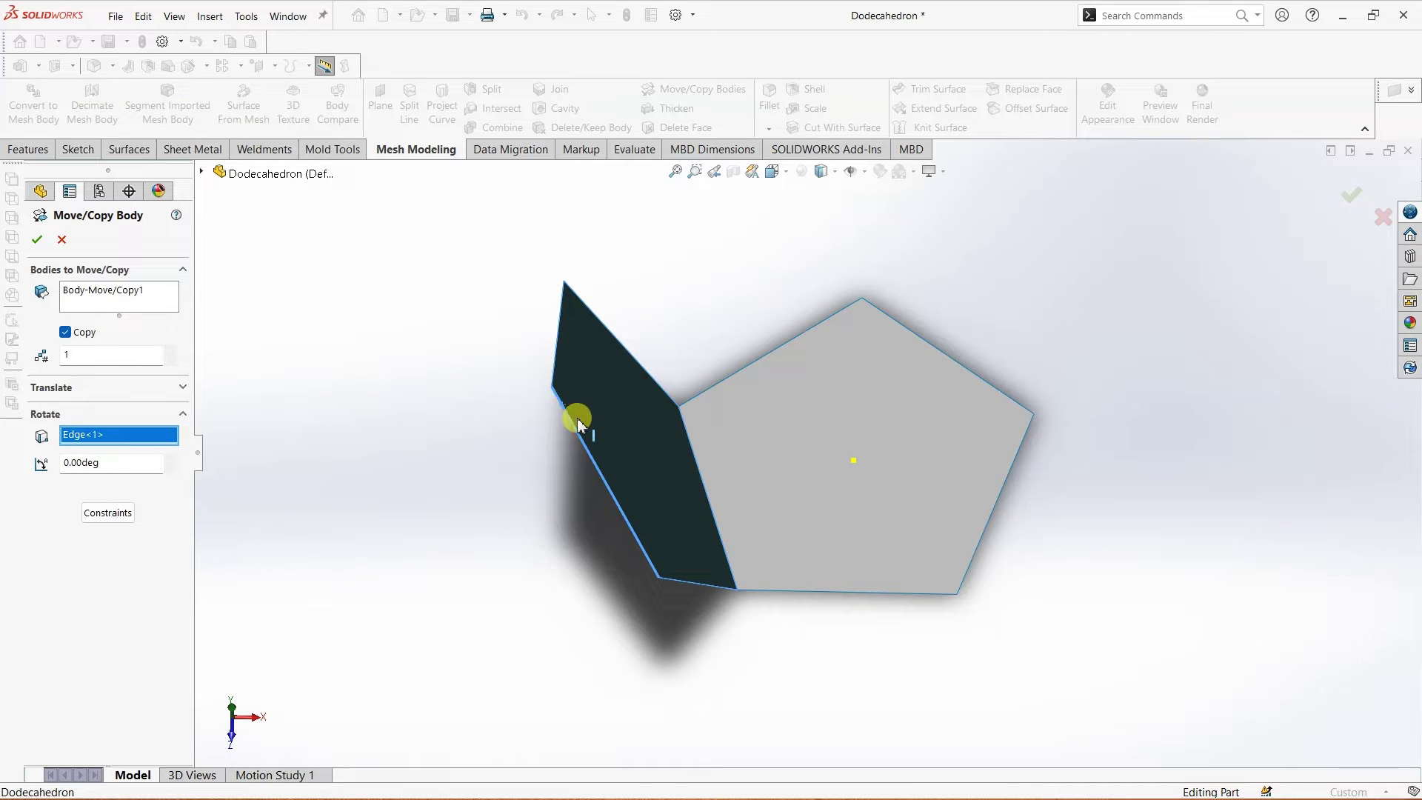
click(130, 462)
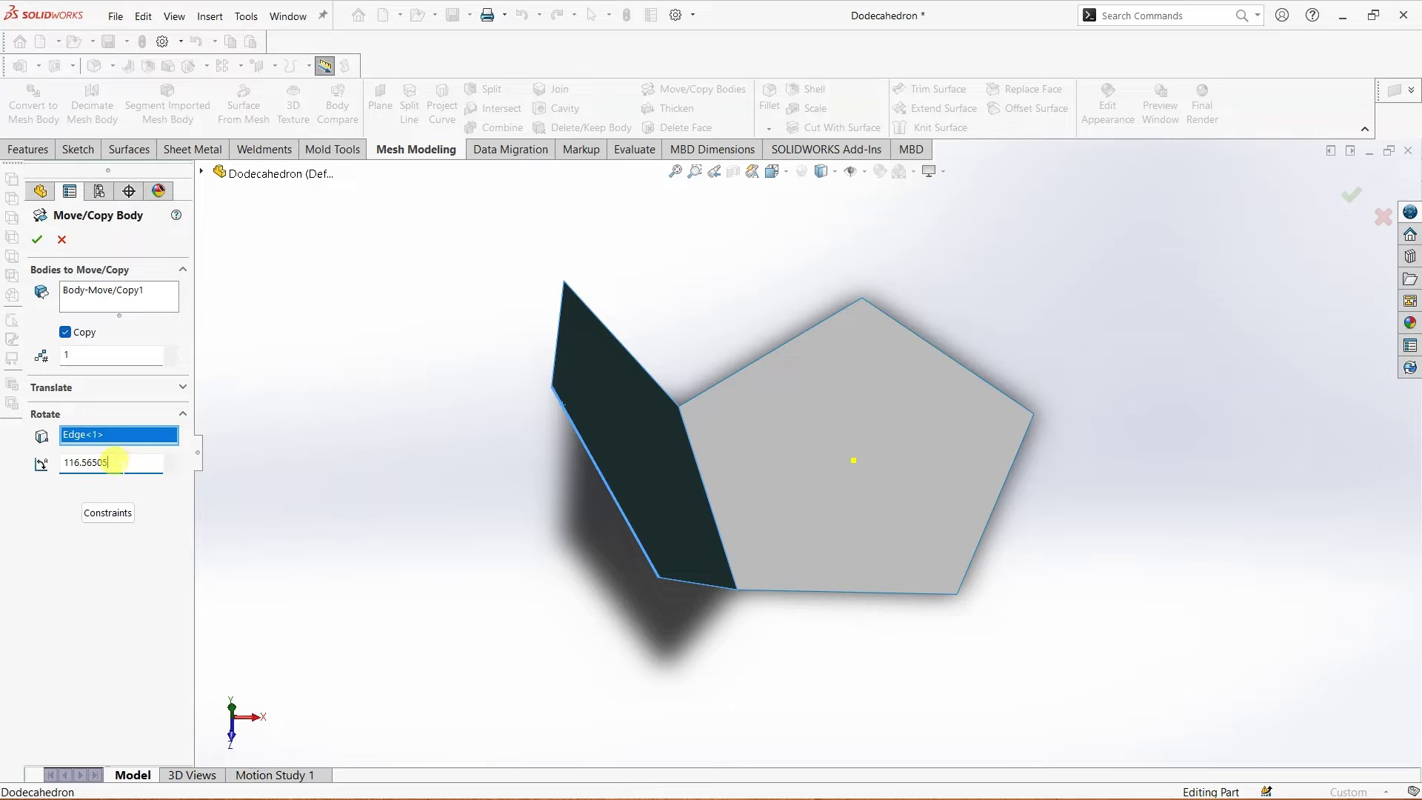
key(Return)
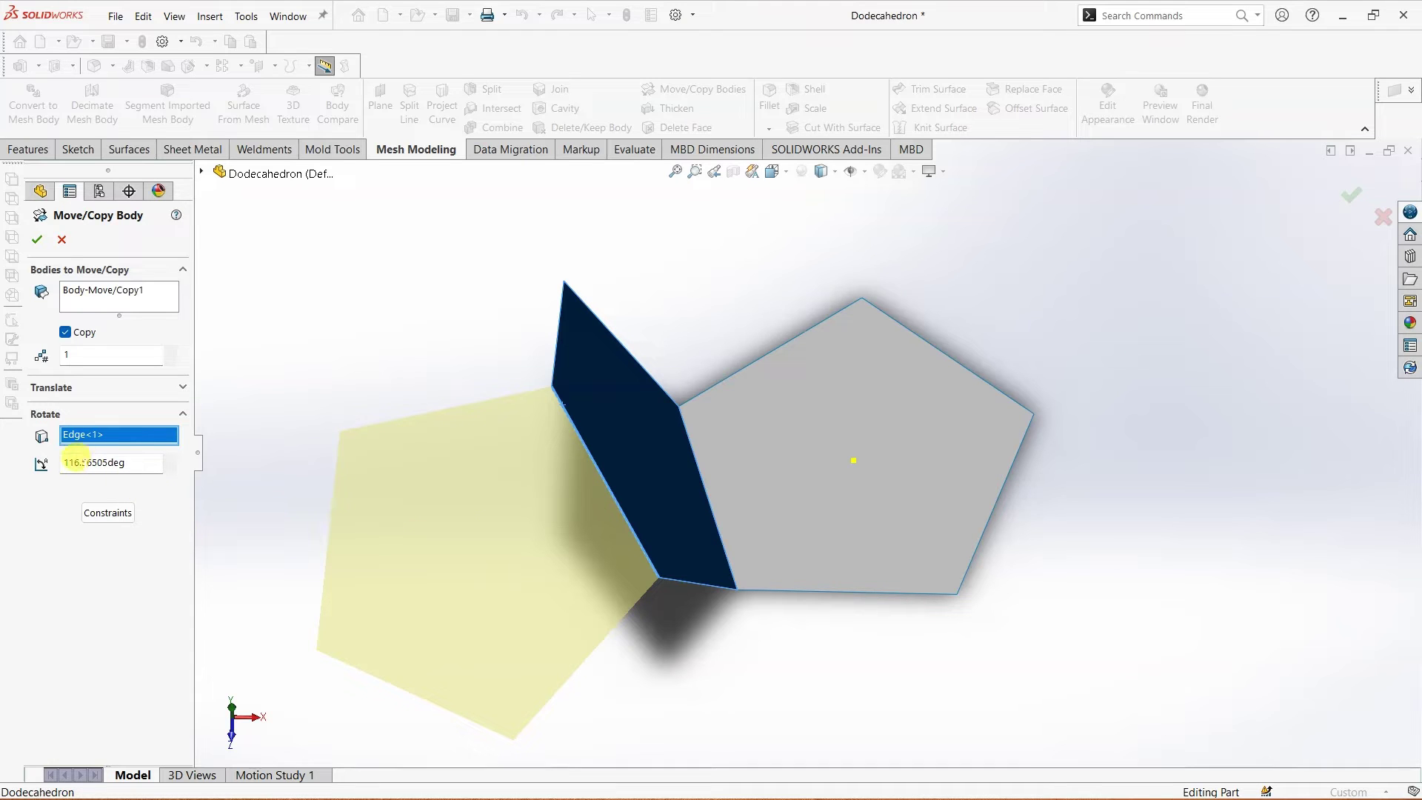
click(63, 462)
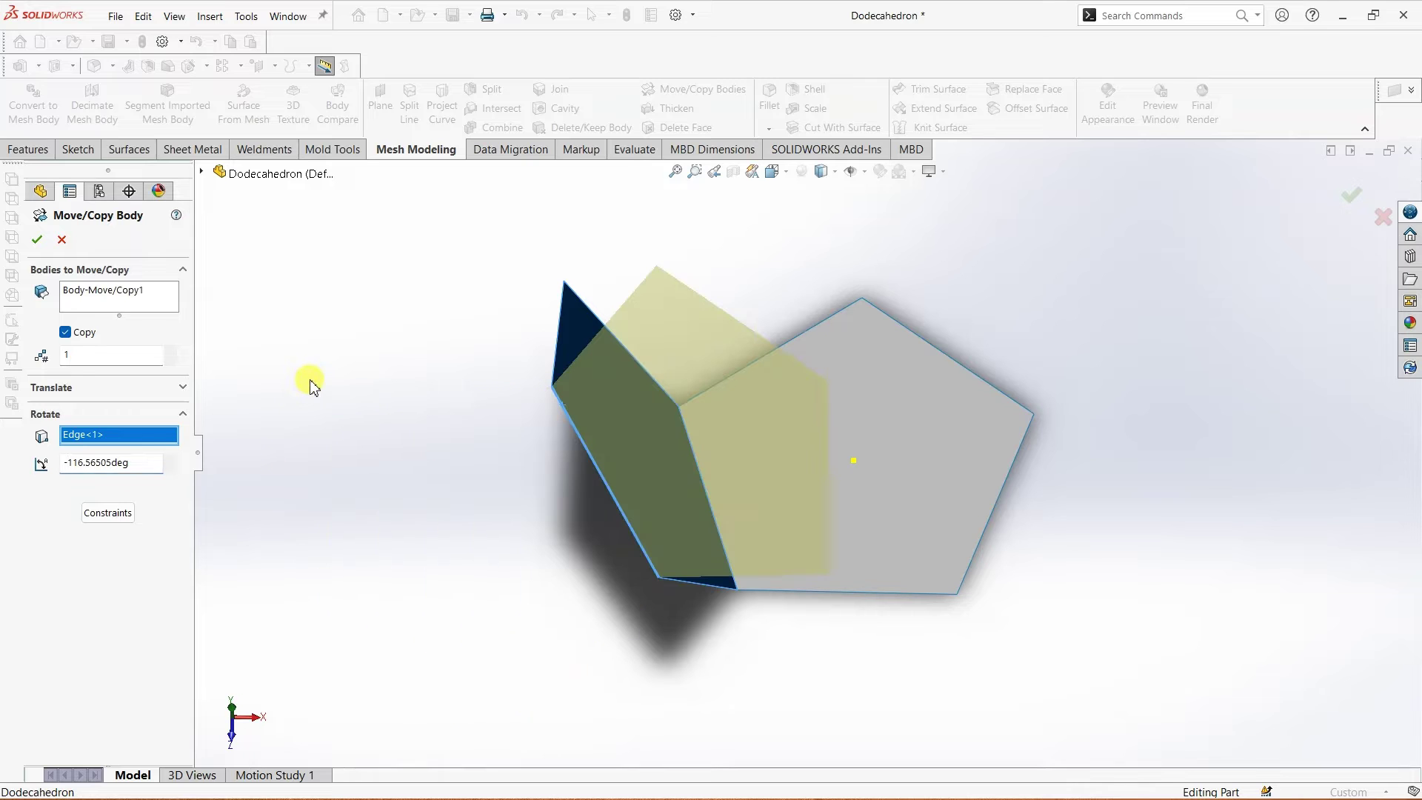
click(41, 236)
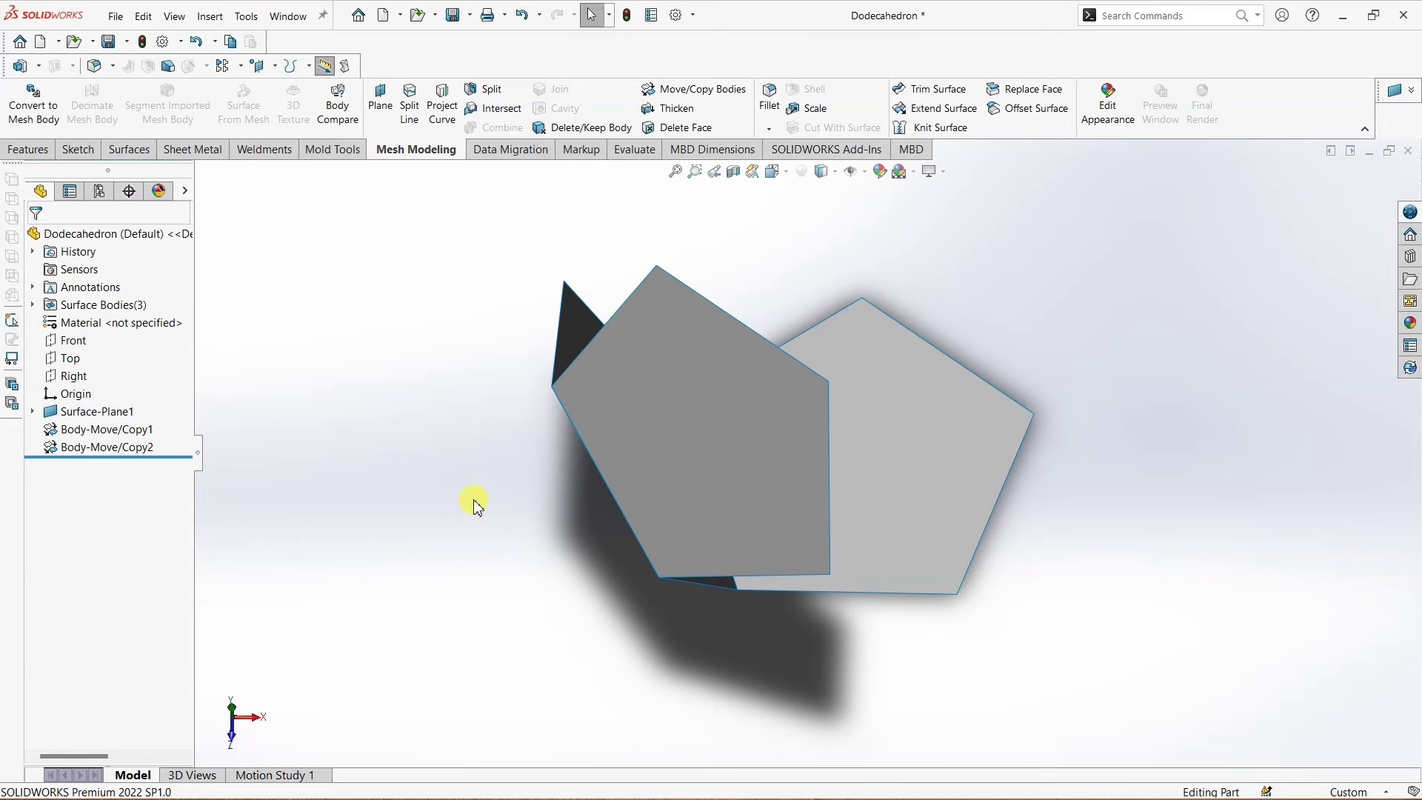
Make one copy of the large front pentagonal face and rotate it 116.56505° about its upper-right edge.
click(679, 91)
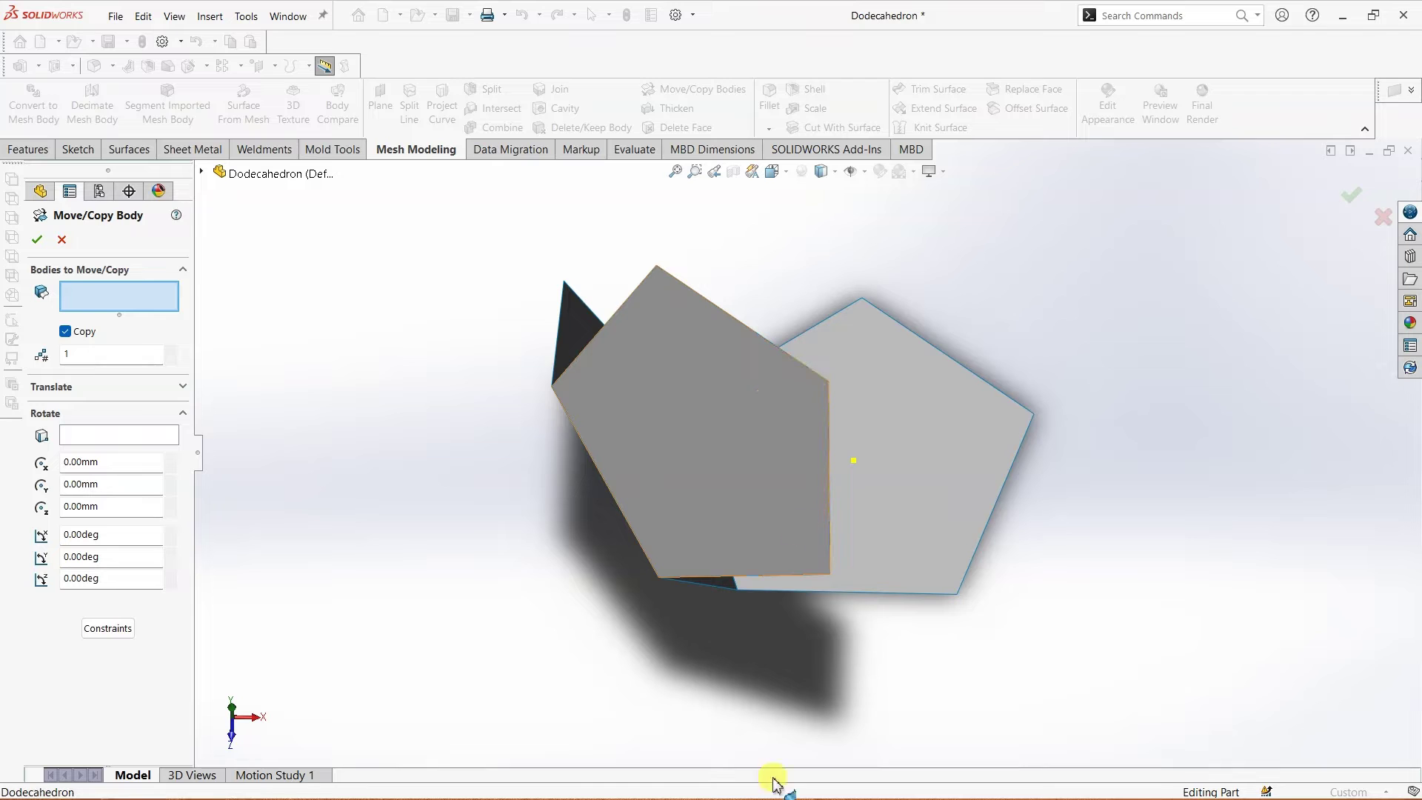
click(800, 532)
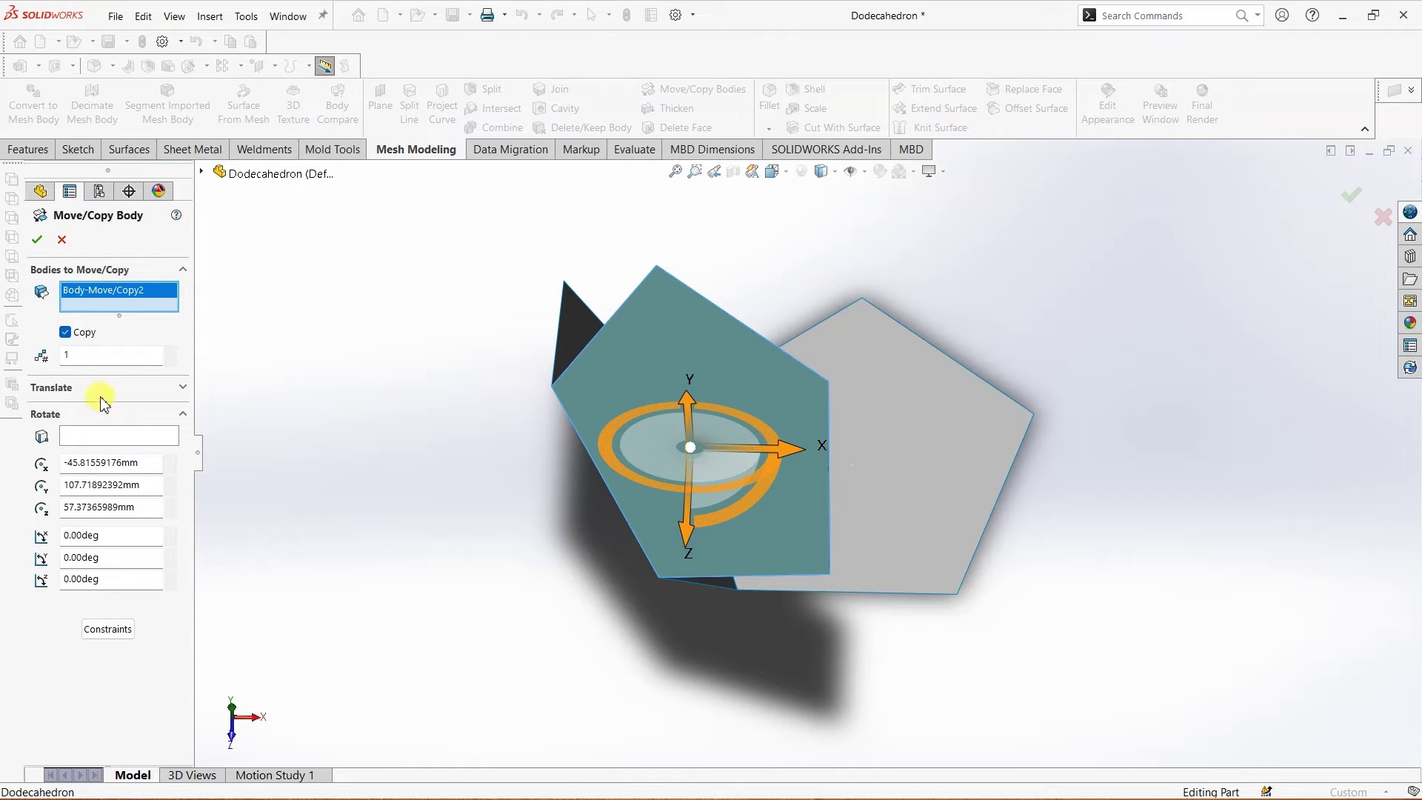
click(116, 436)
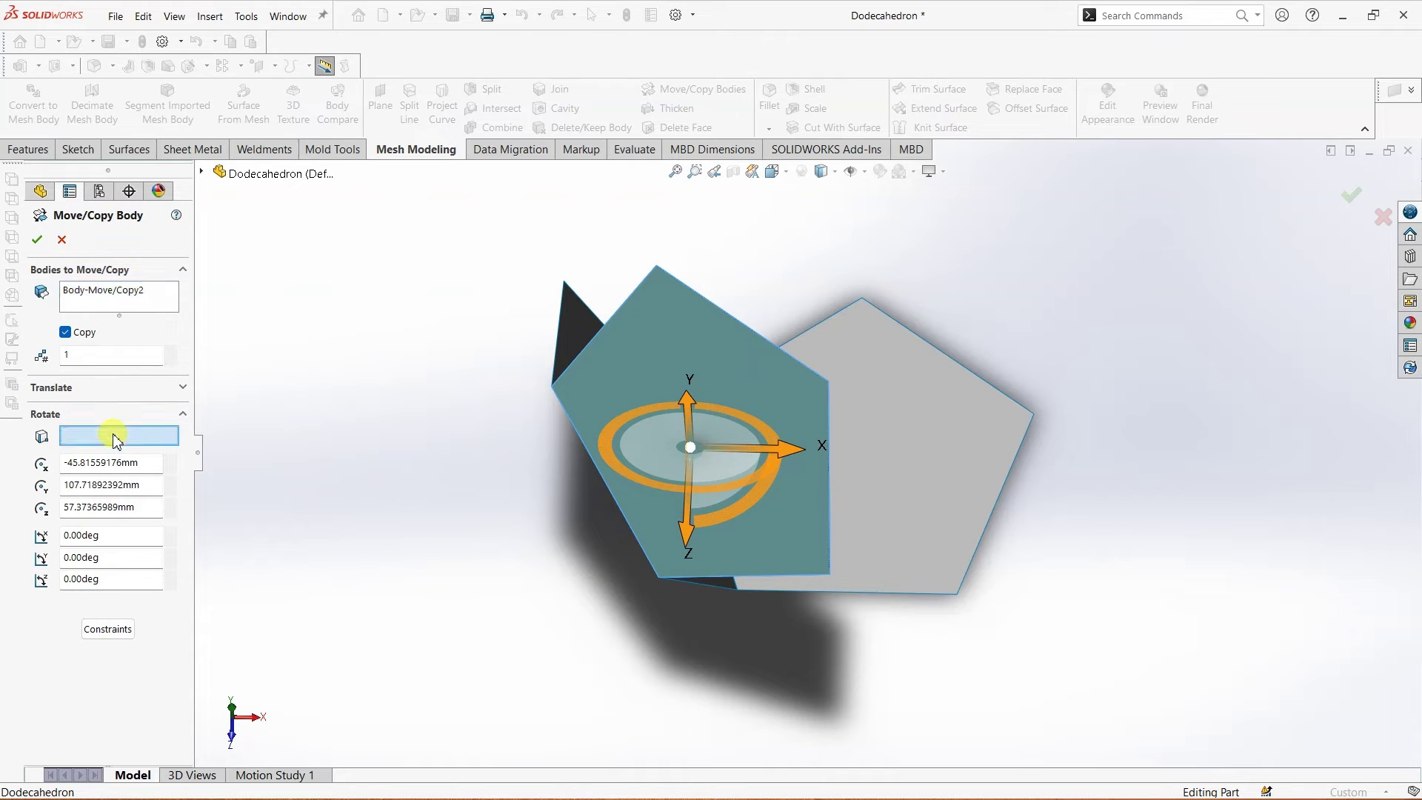
click(740, 324)
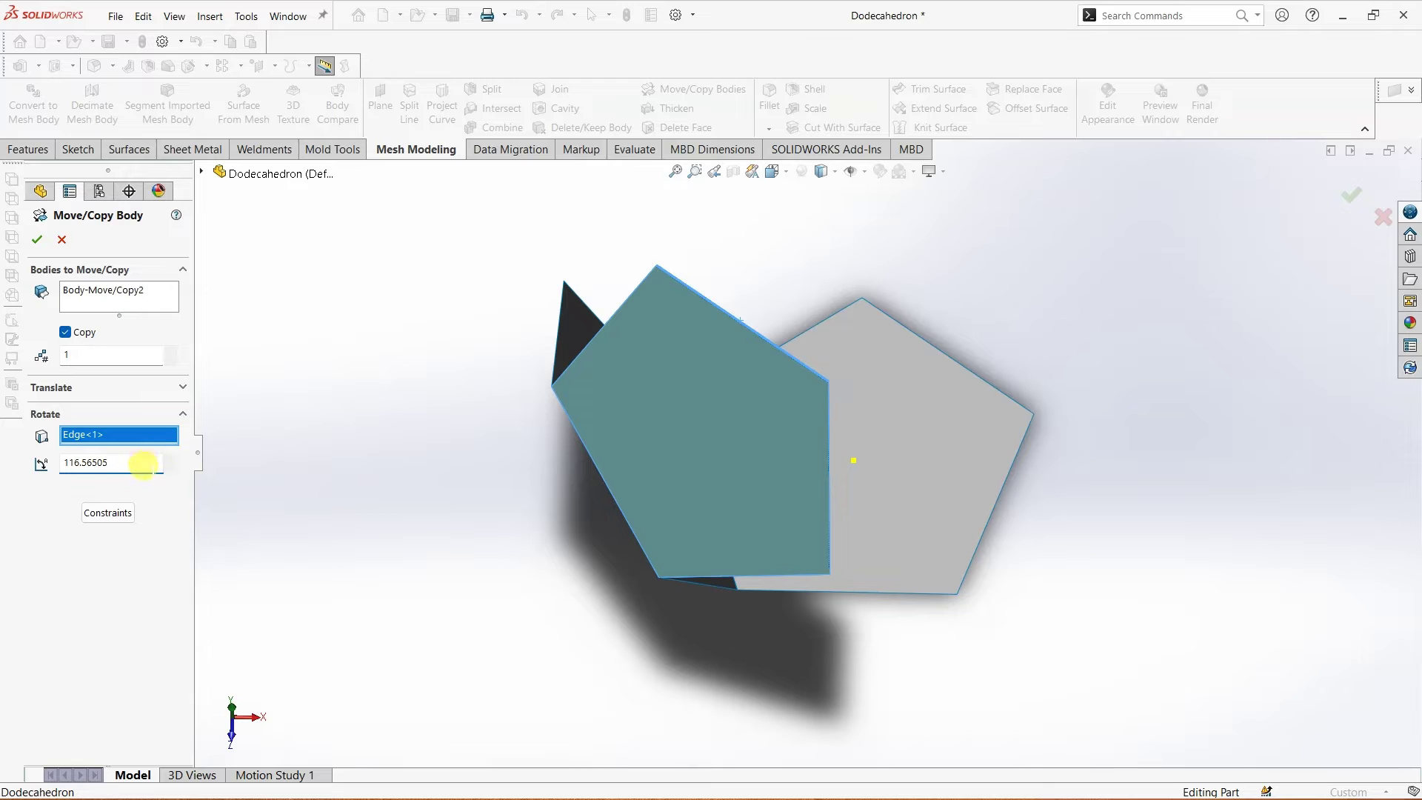
click(37, 241)
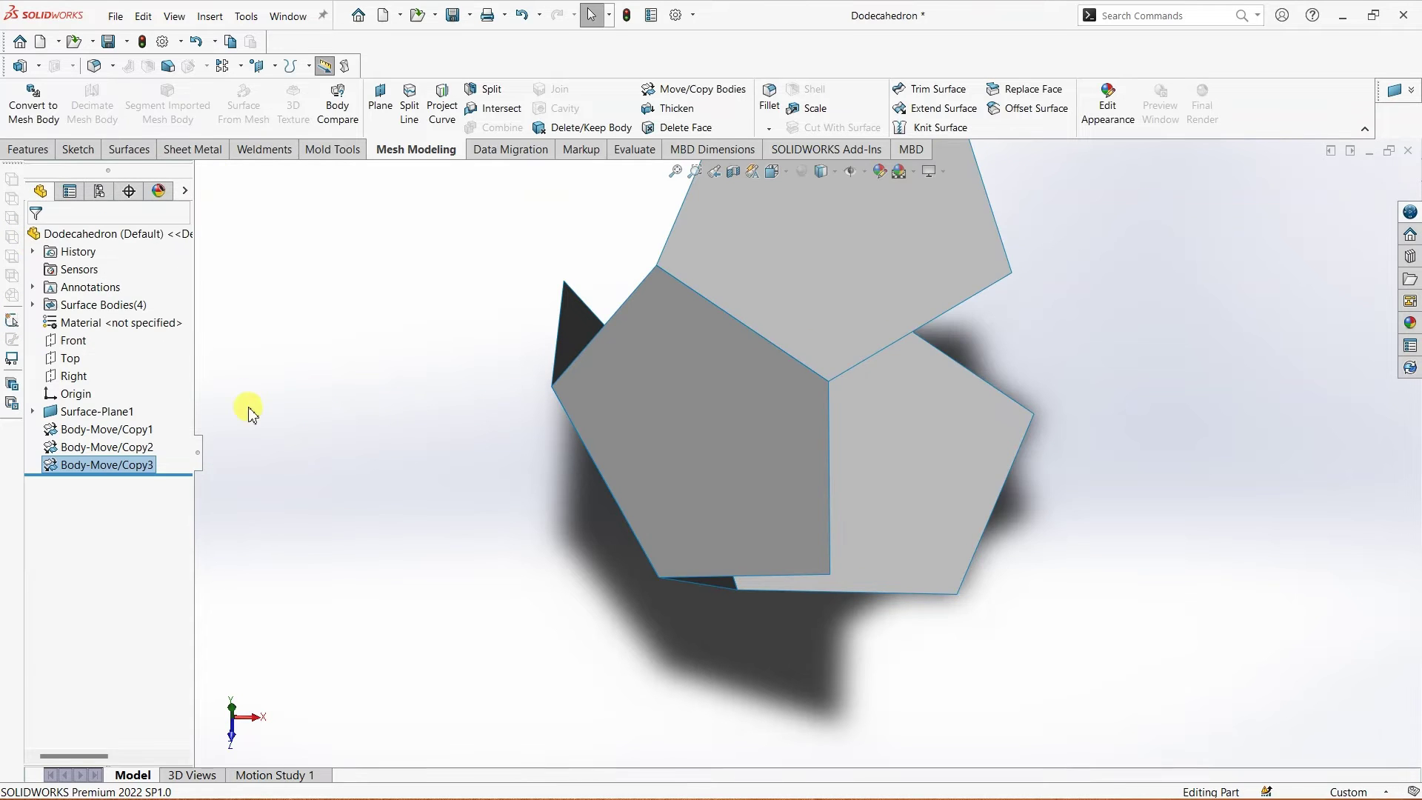
Create a reference axis at the intersection of the Front and Right planes.
middle_drag(346, 455, 333, 378)
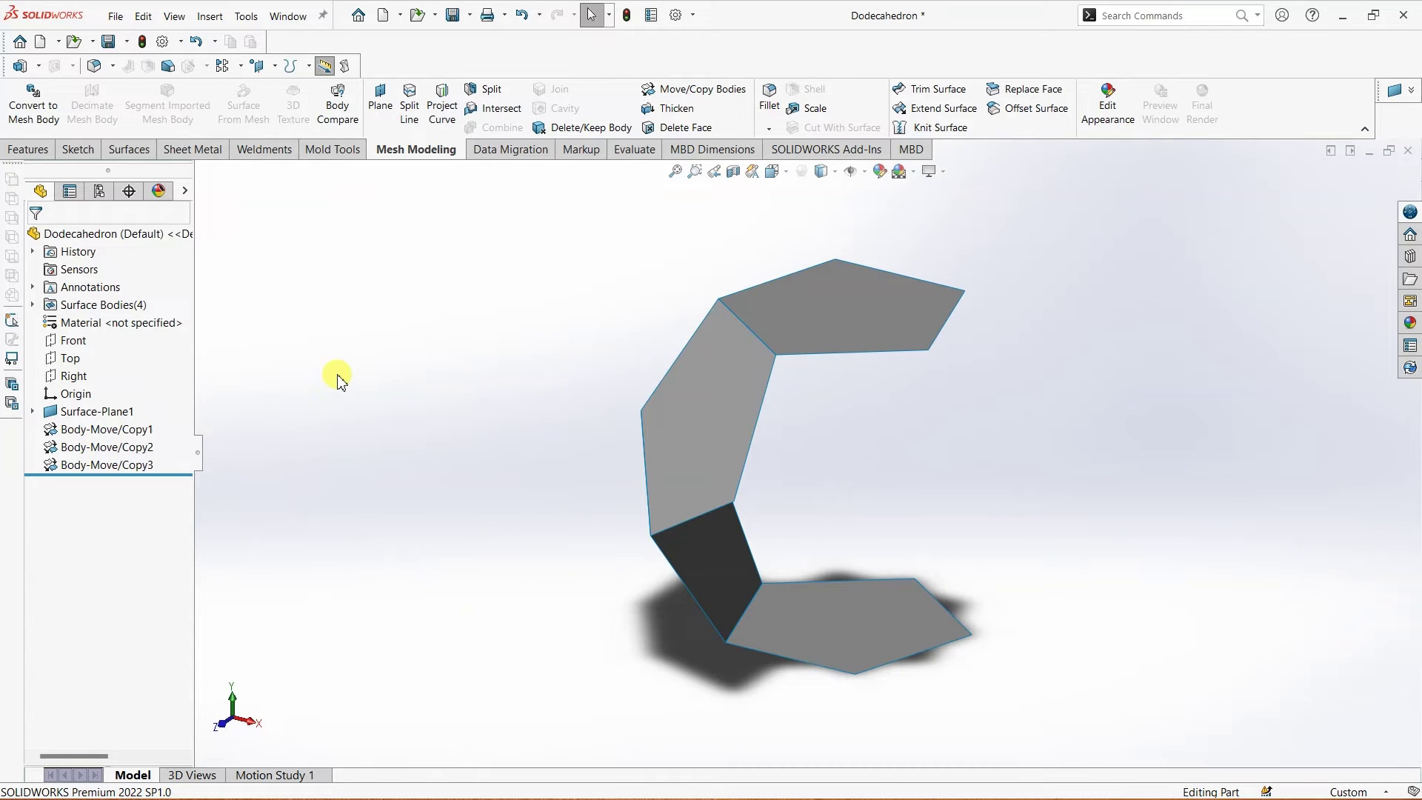
middle_drag(499, 327, 506, 296)
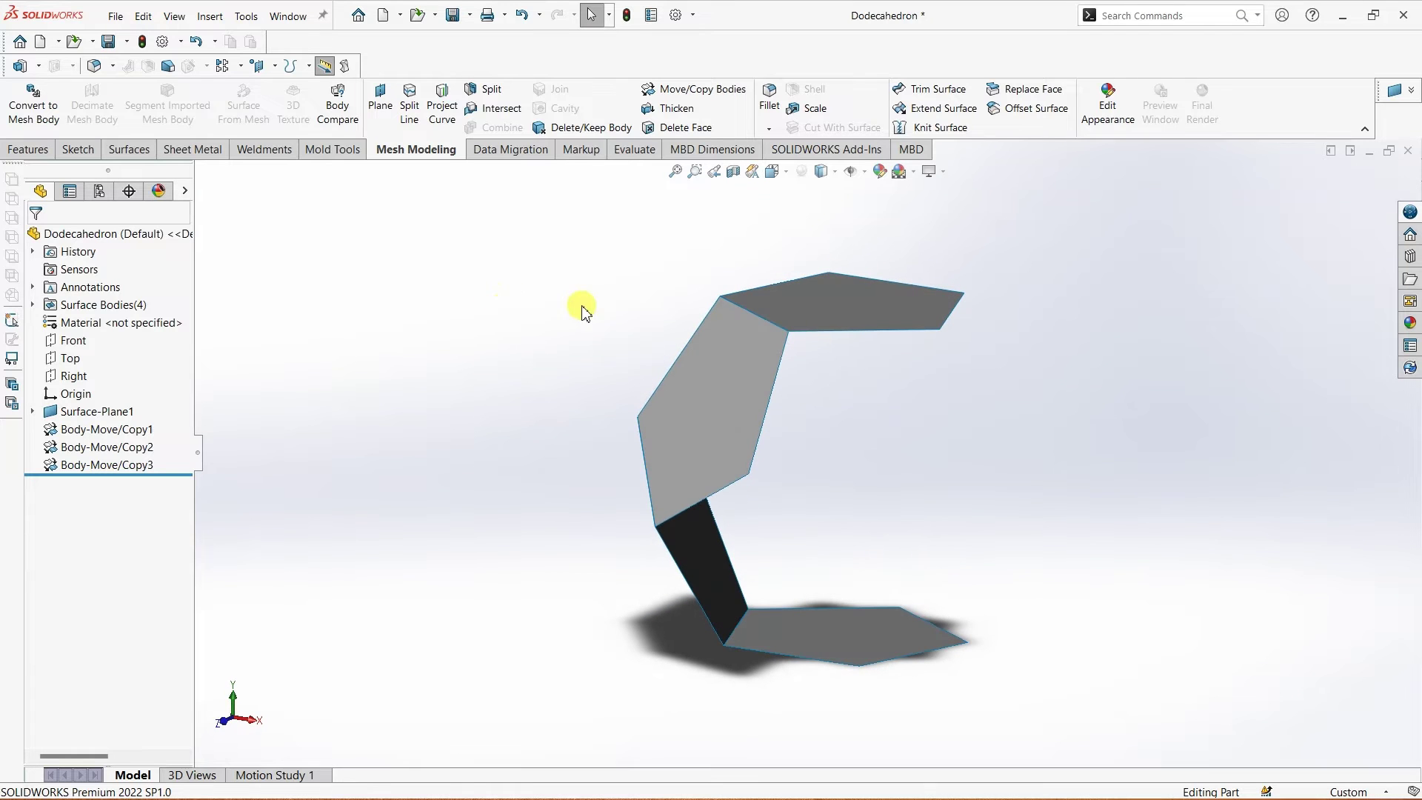
click(81, 344)
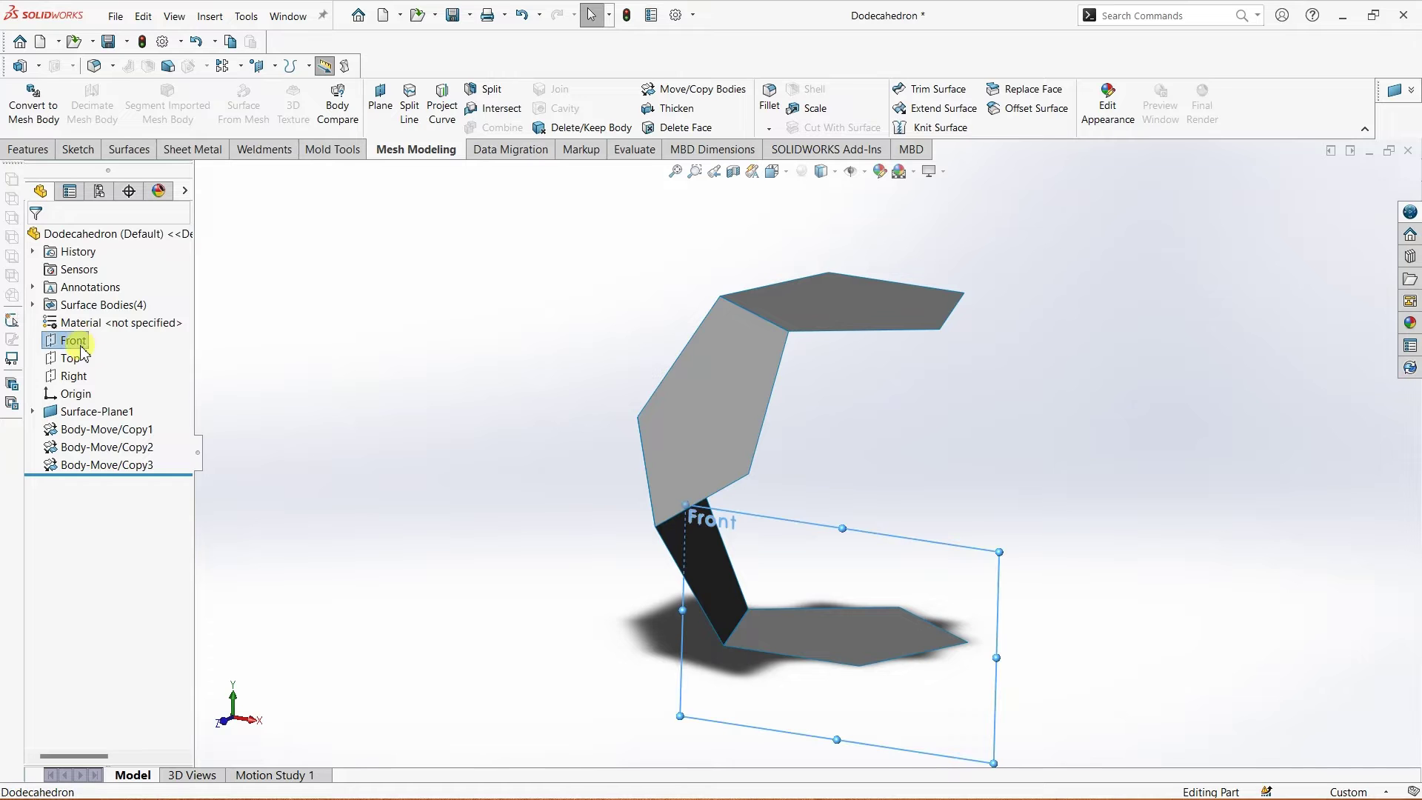
ctrl+click(74, 376)
click(15, 150)
click(740, 128)
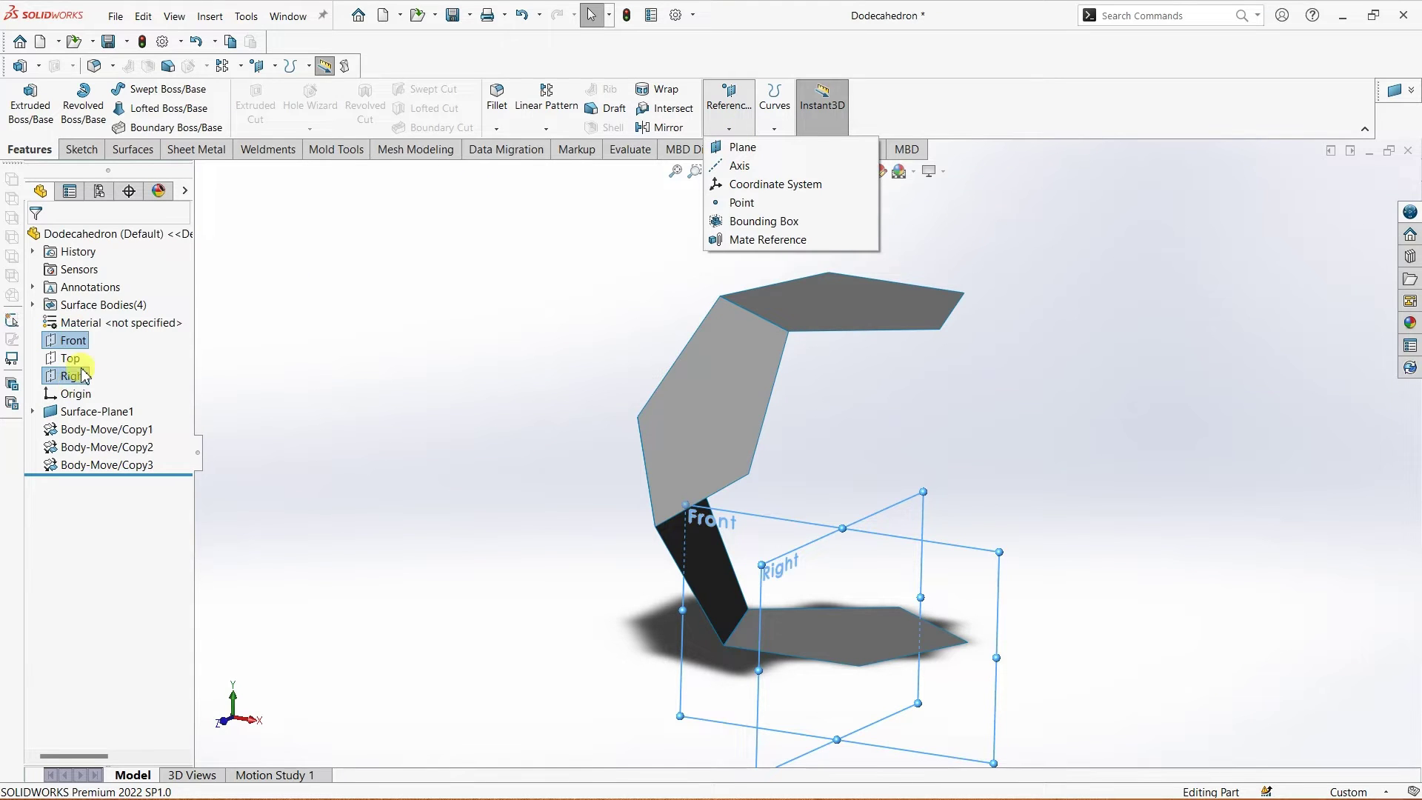
click(729, 132)
click(730, 130)
click(736, 167)
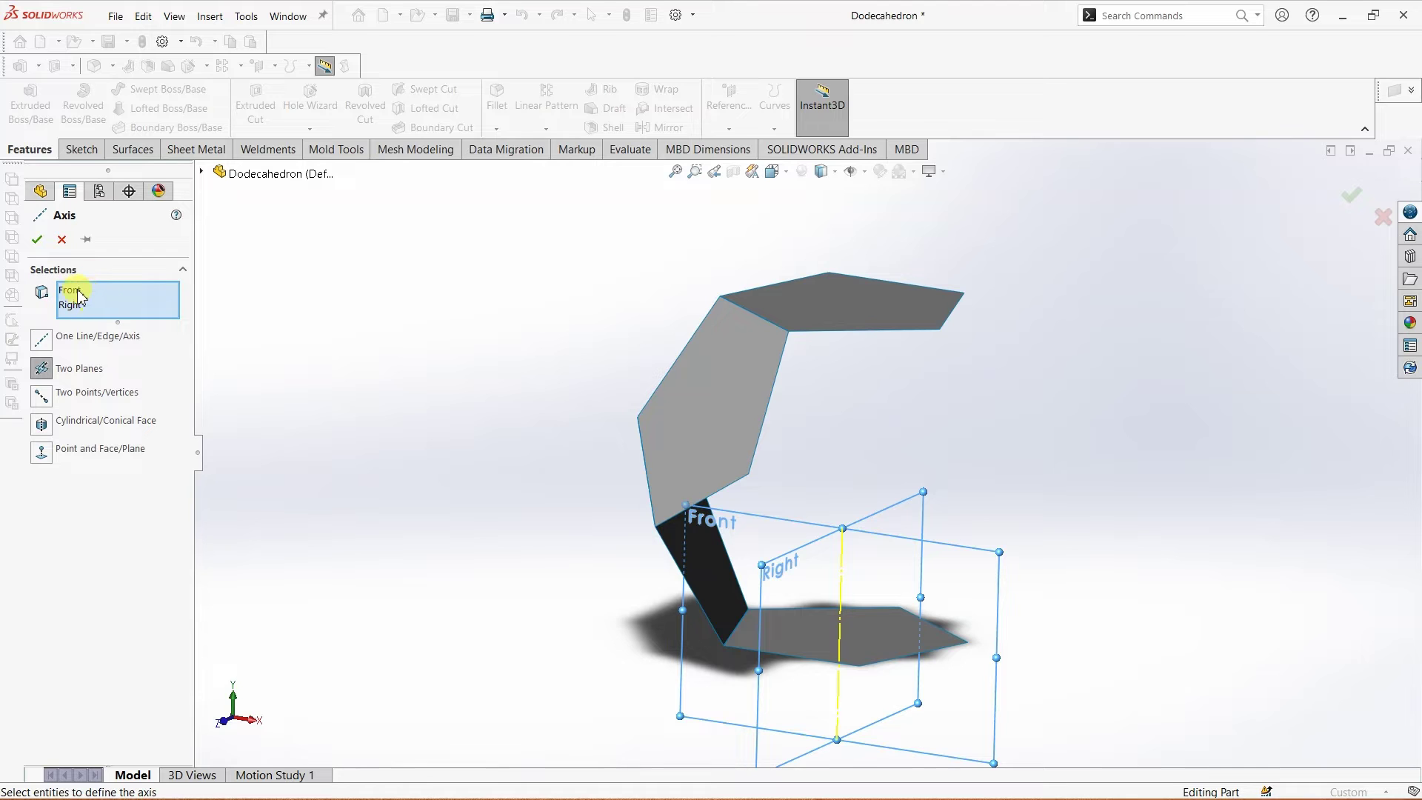
click(36, 239)
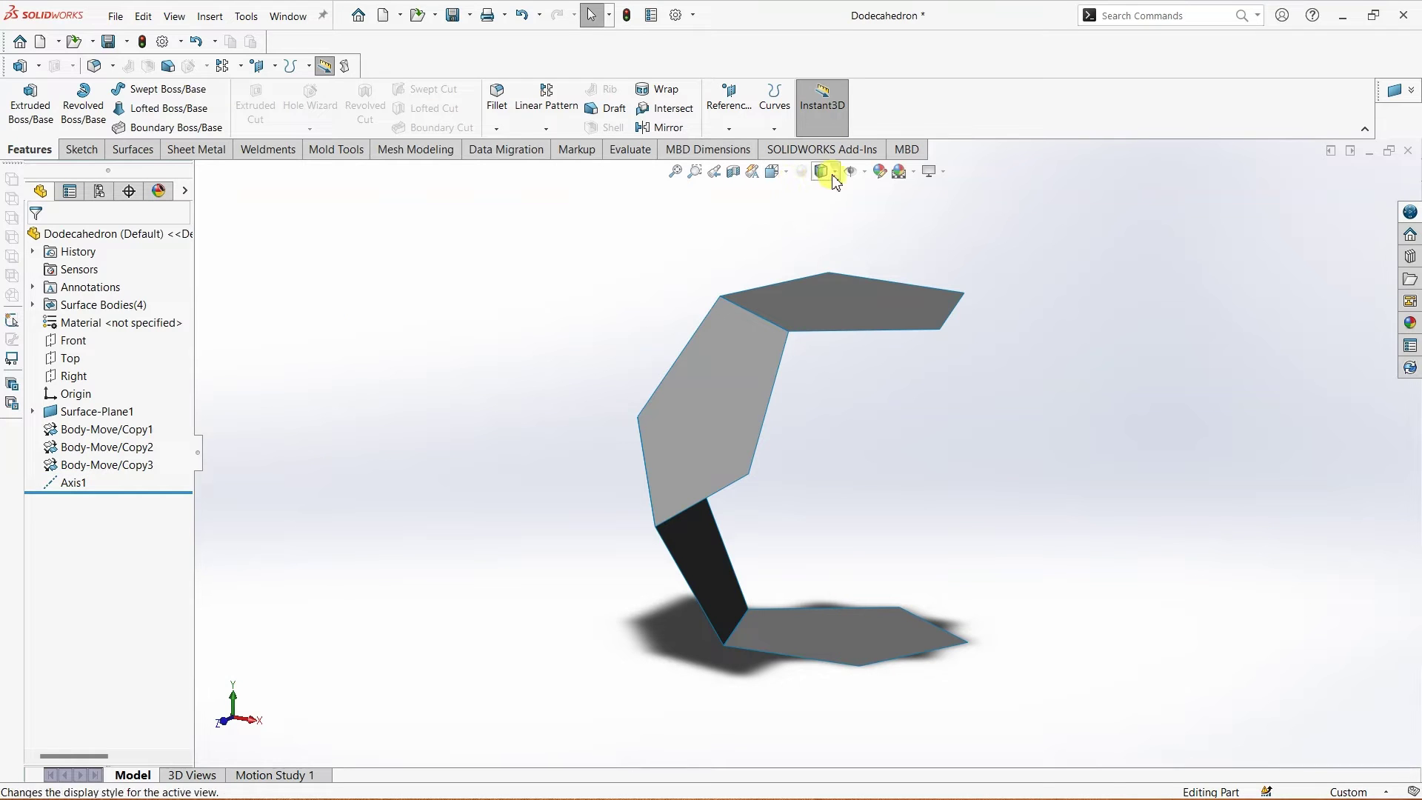
Turn on the display of reference axes in the model view.
click(867, 175)
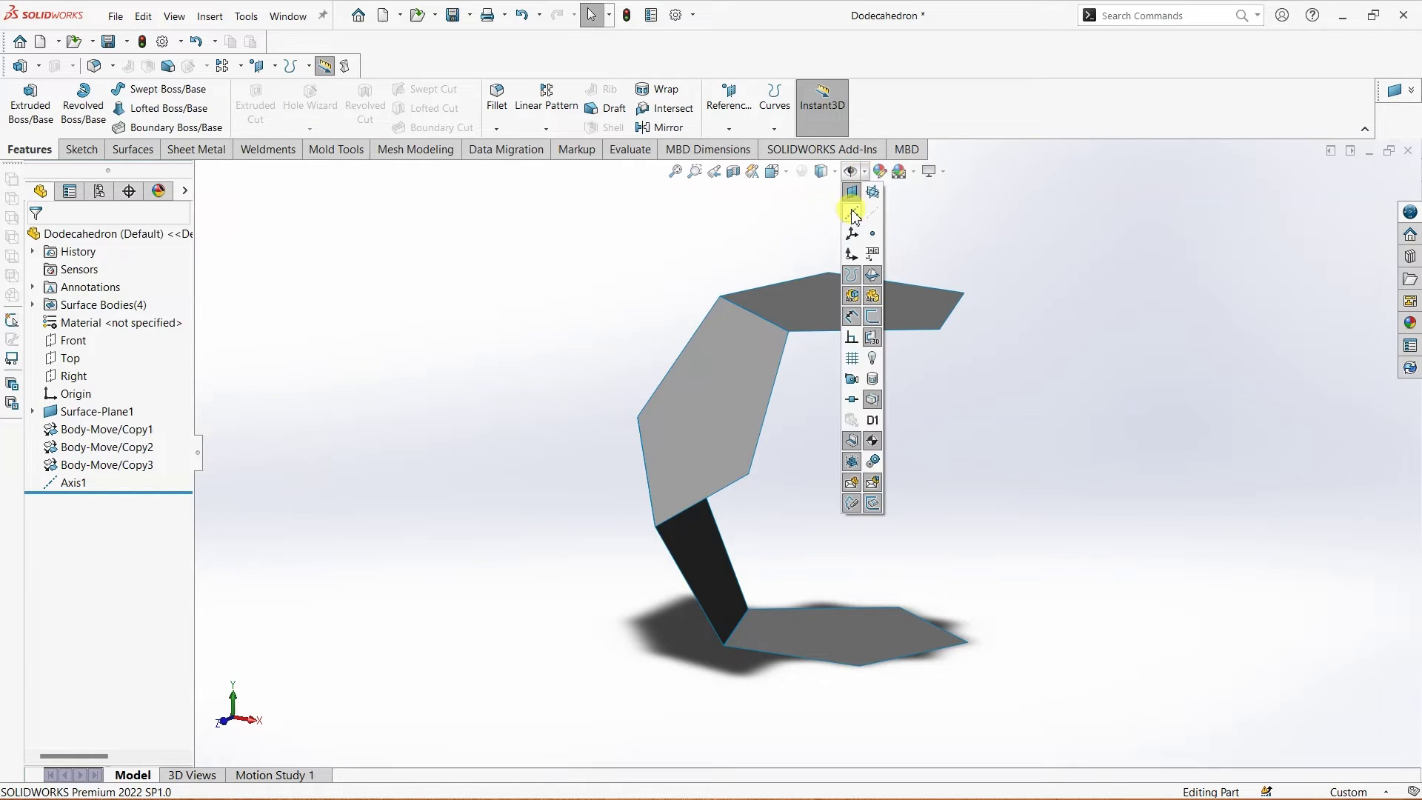
click(851, 216)
mouse_move(1021, 441)
middle_down()
mouse_move(1055, 429)
mouse_move(1037, 463)
middle_up()
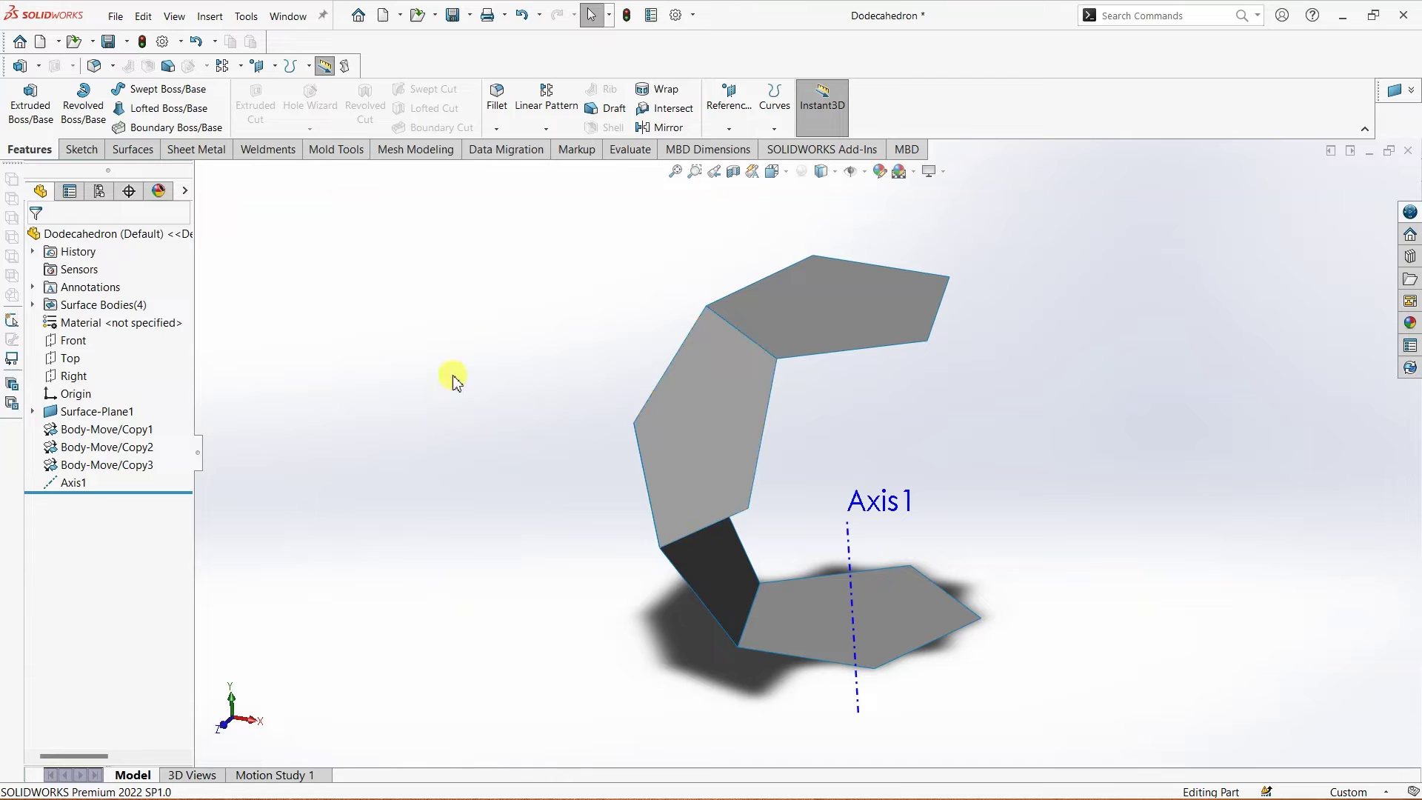
Circular-pattern the two tilted side-face bodies about Axis1 with 5 equally spaced instances over 360°.
click(546, 128)
click(551, 166)
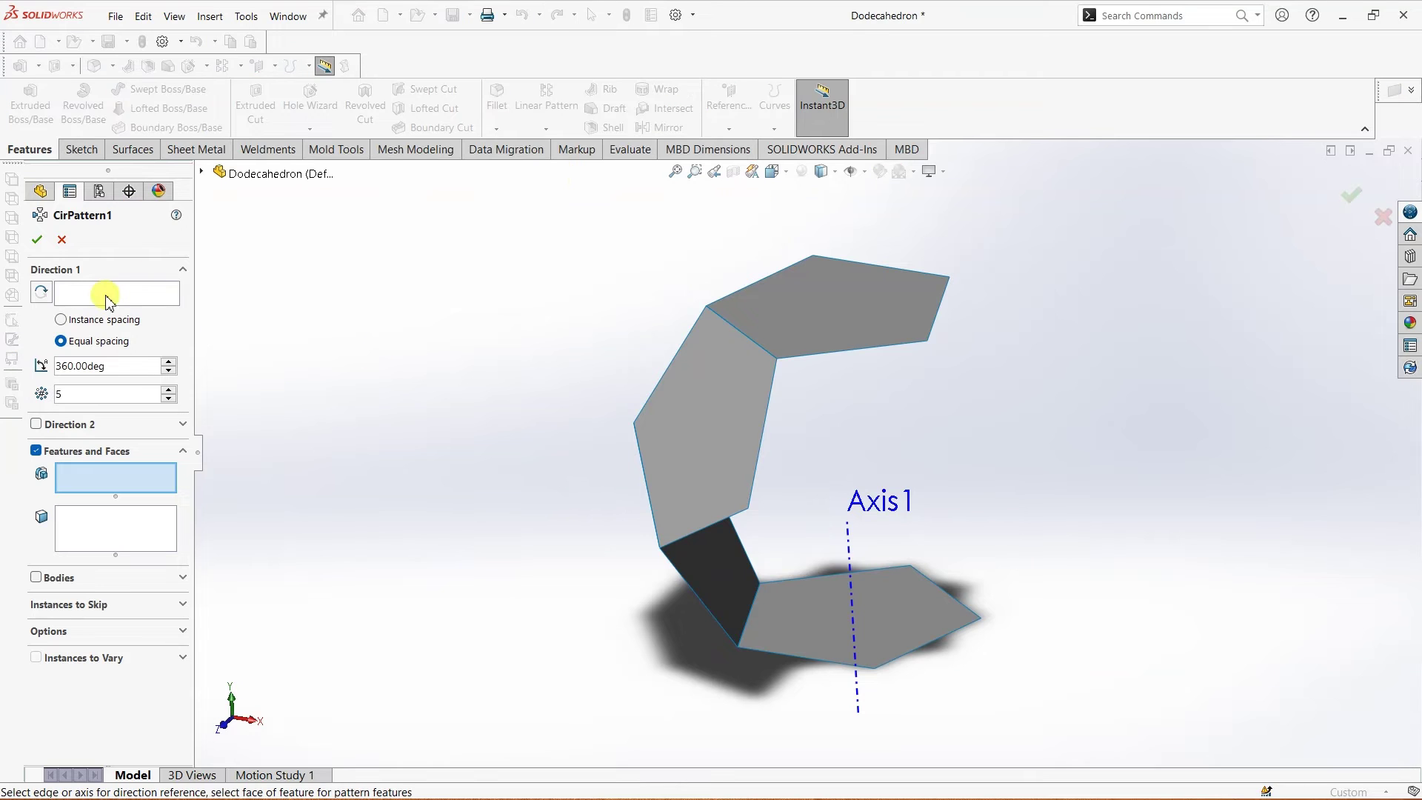
click(107, 300)
click(850, 542)
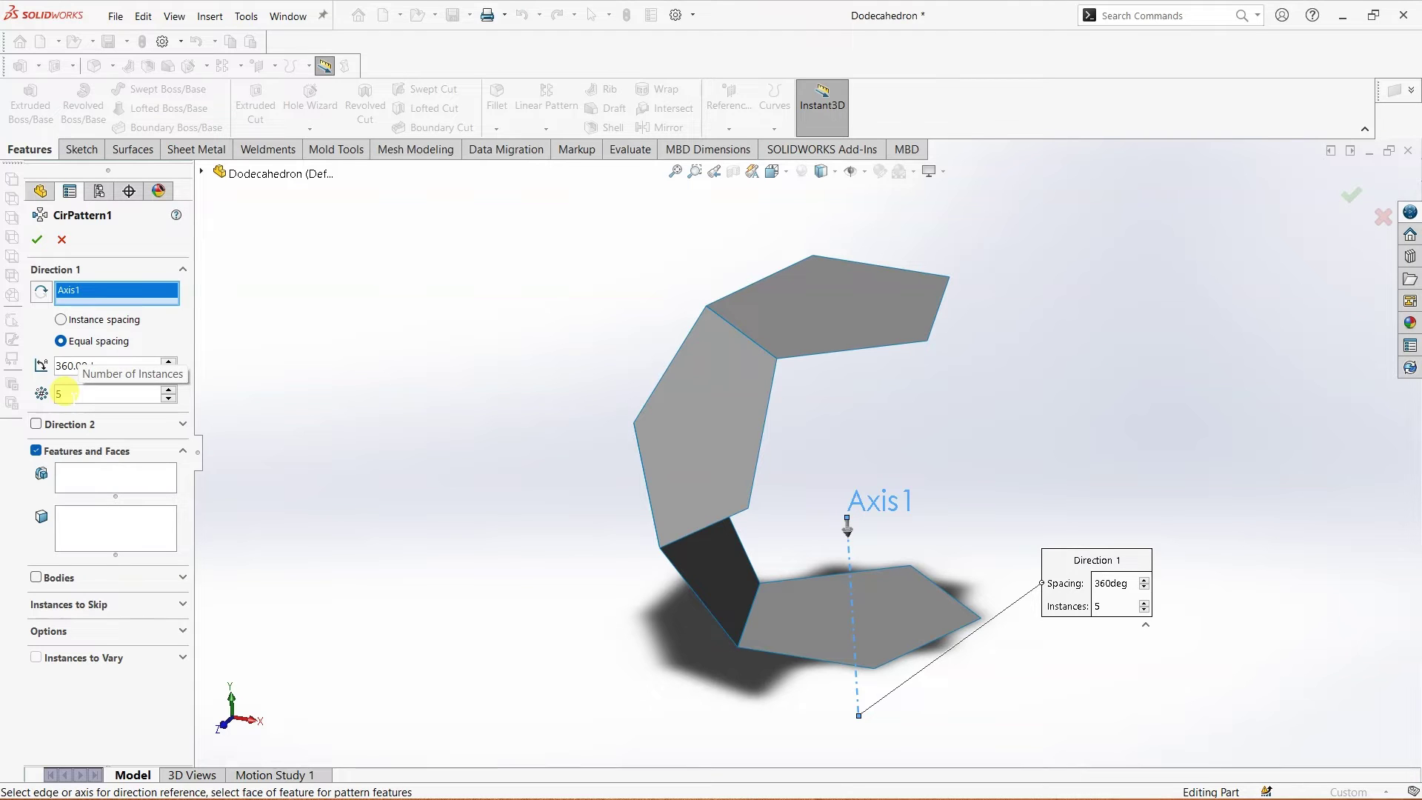
click(35, 451)
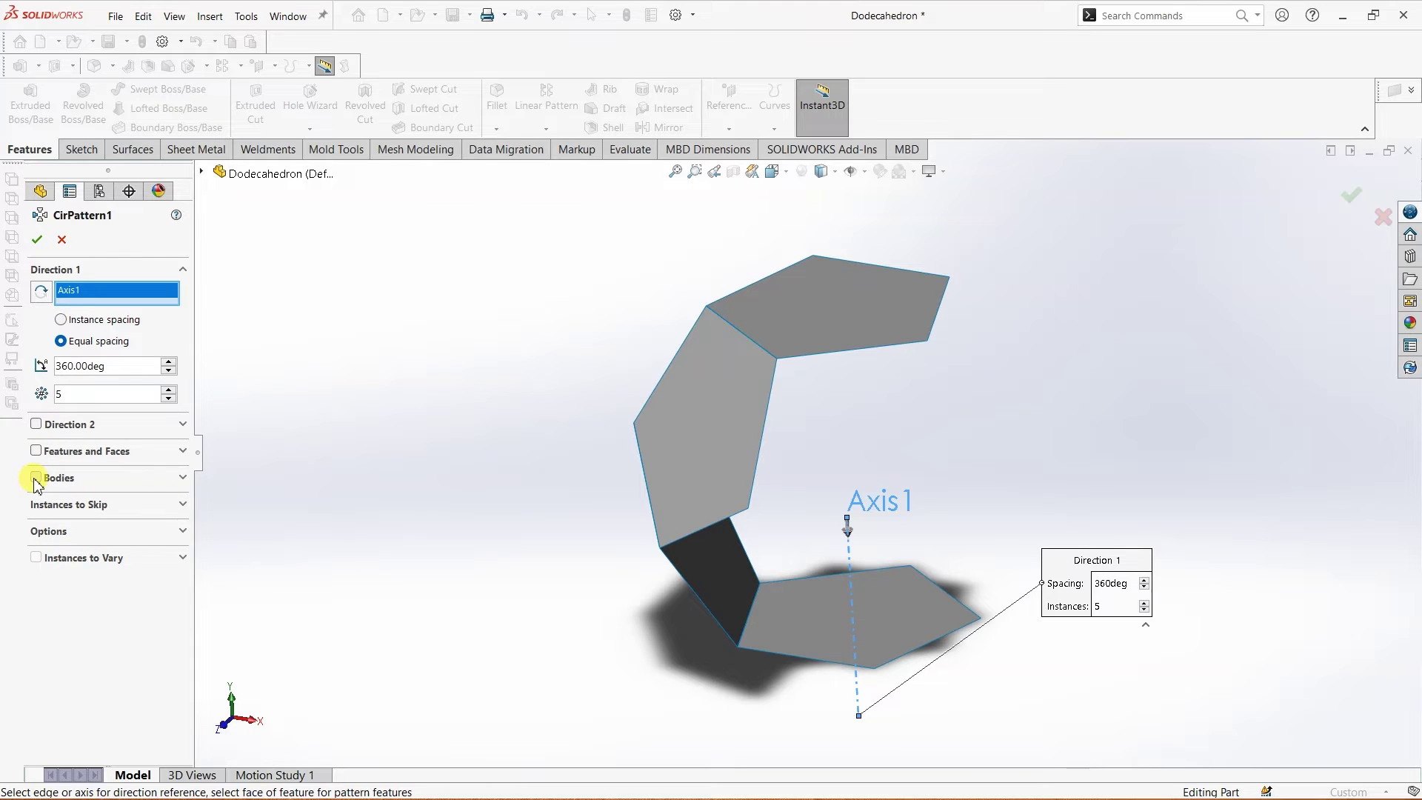
click(35, 478)
middle_drag(1034, 479, 758, 433)
click(698, 417)
click(805, 552)
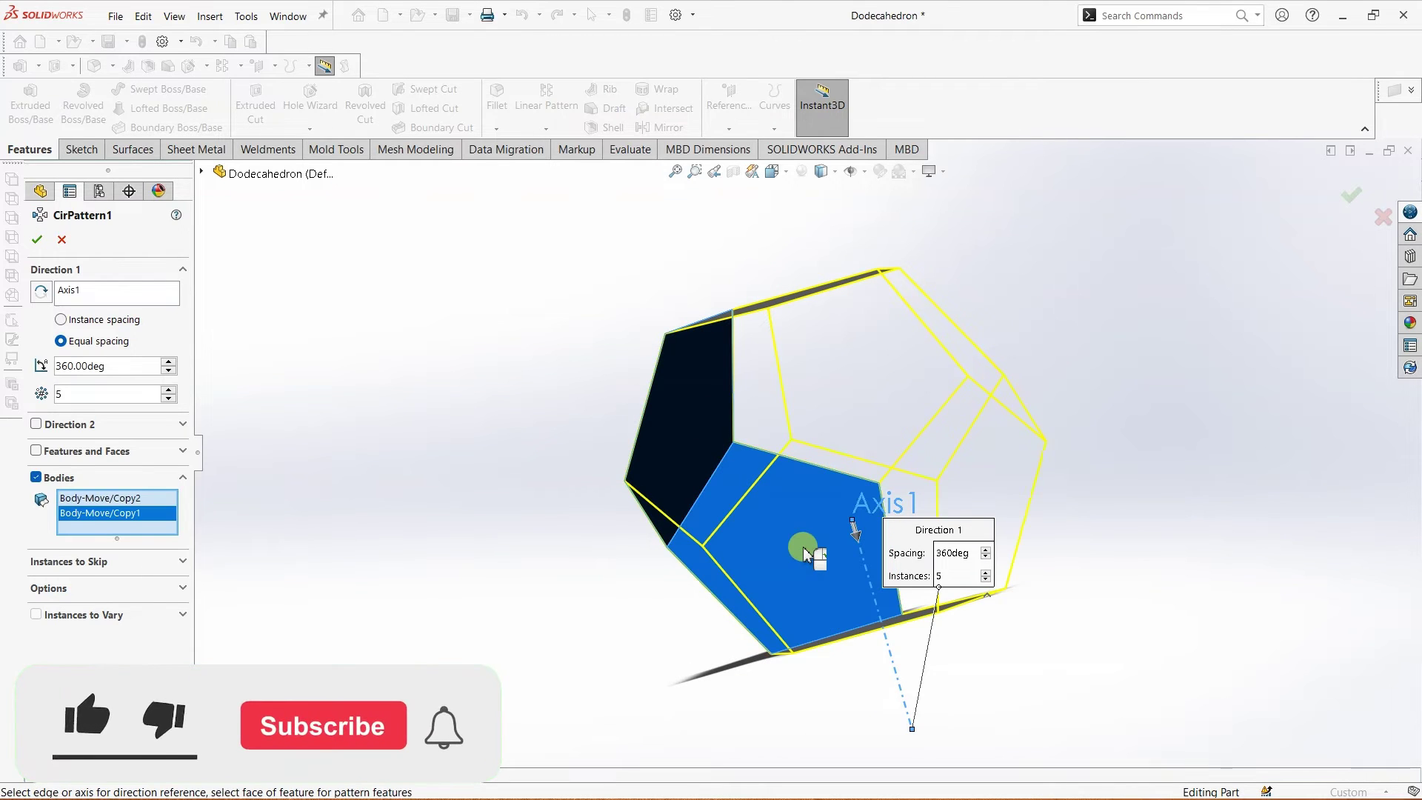
middle_drag(428, 470, 444, 445)
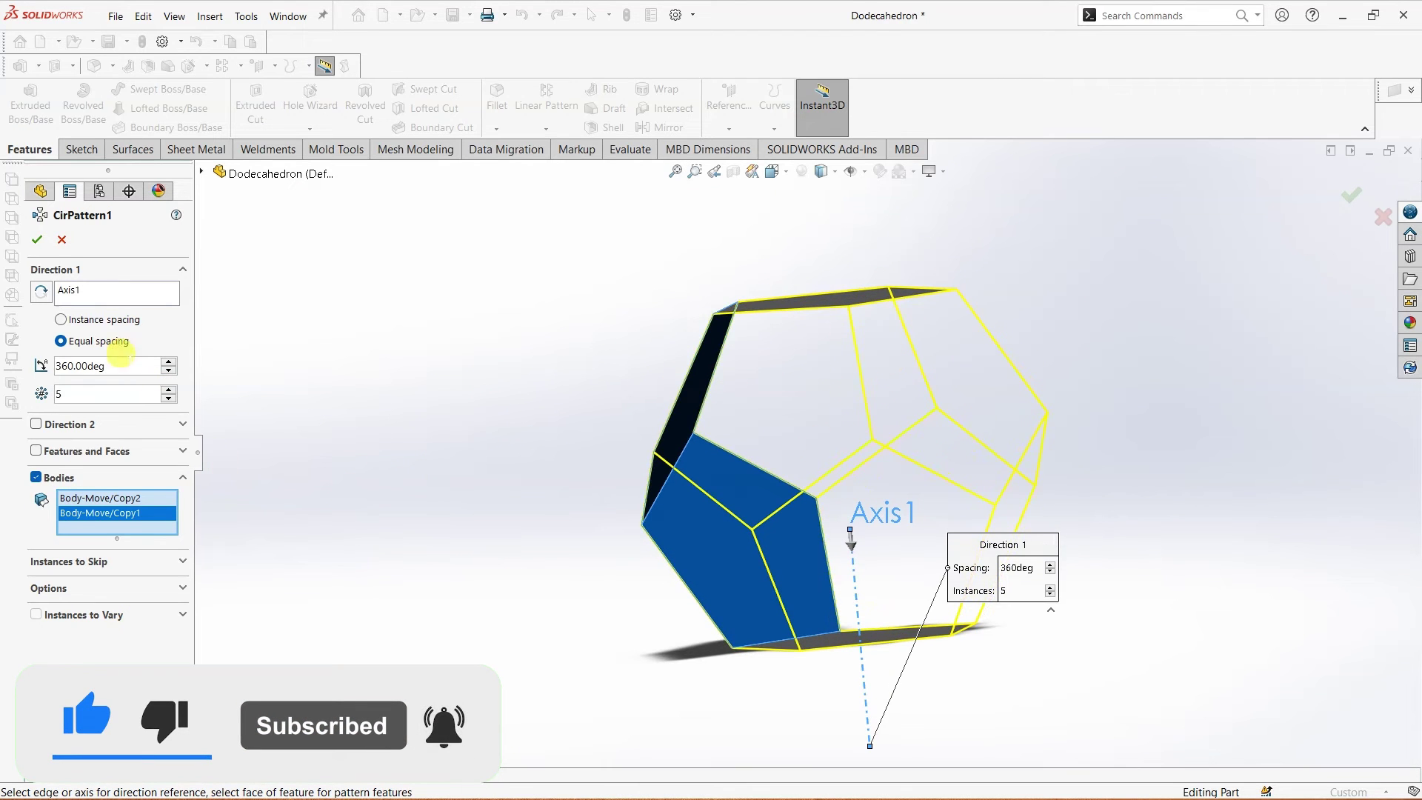
click(43, 248)
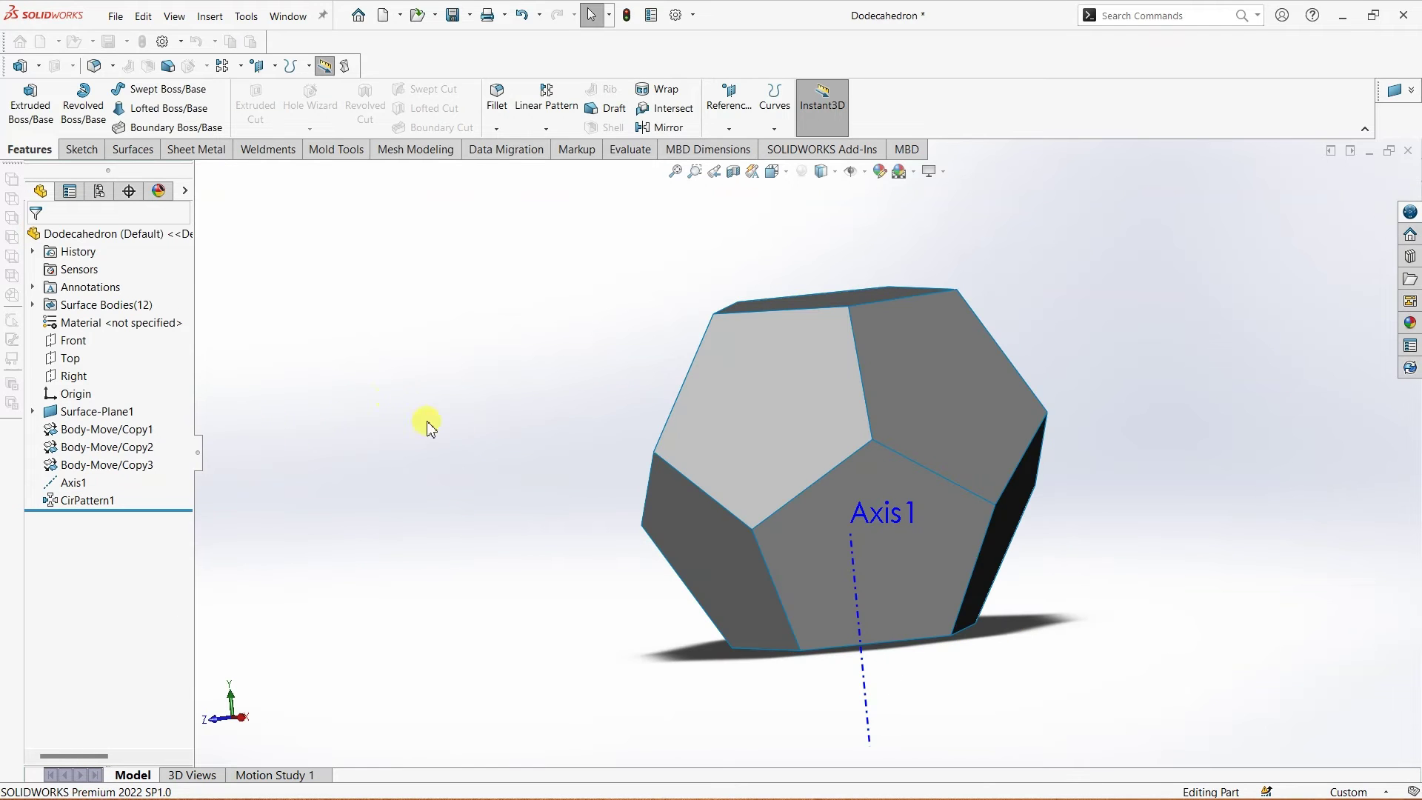
Turn off the display of reference axes in the model view.
middle_drag(474, 363, 455, 400)
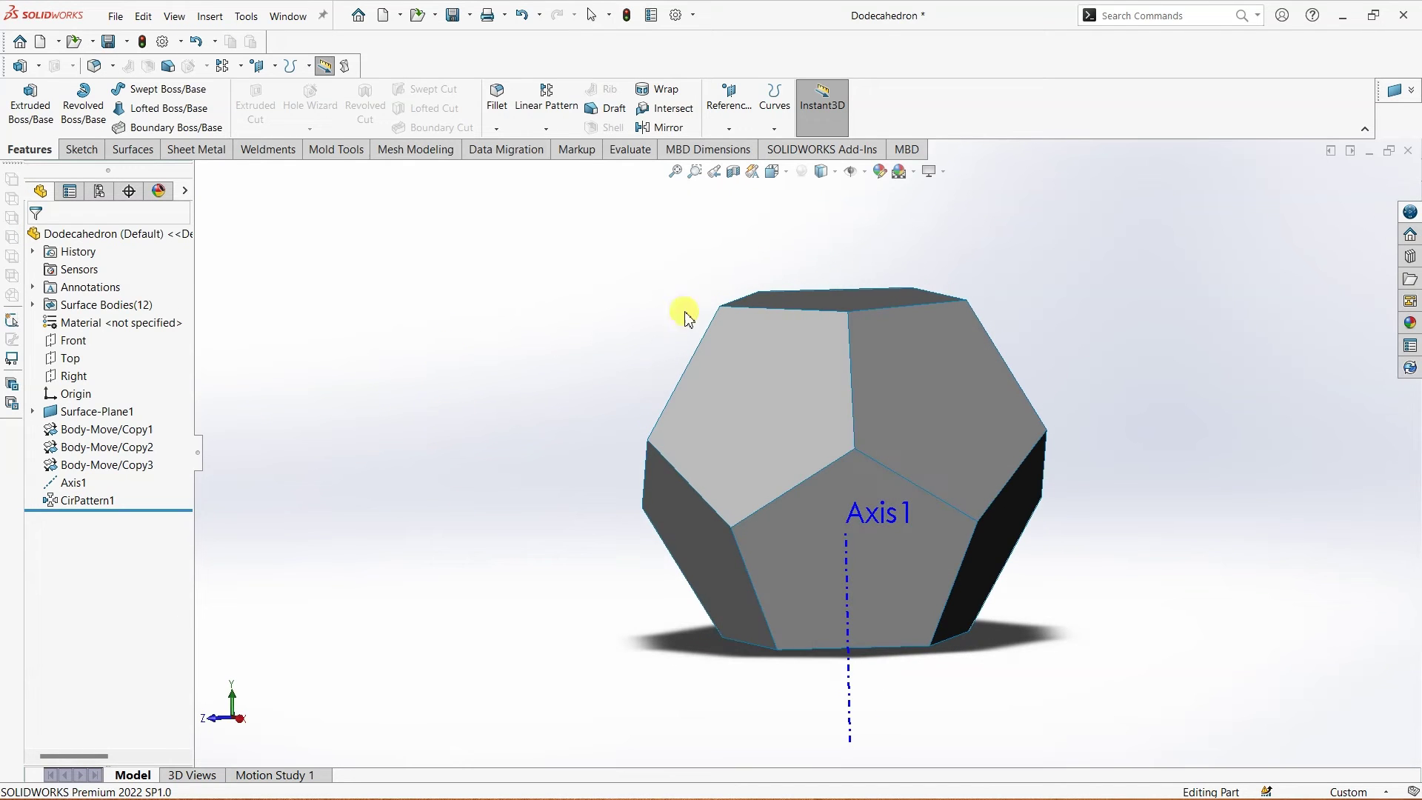
click(864, 172)
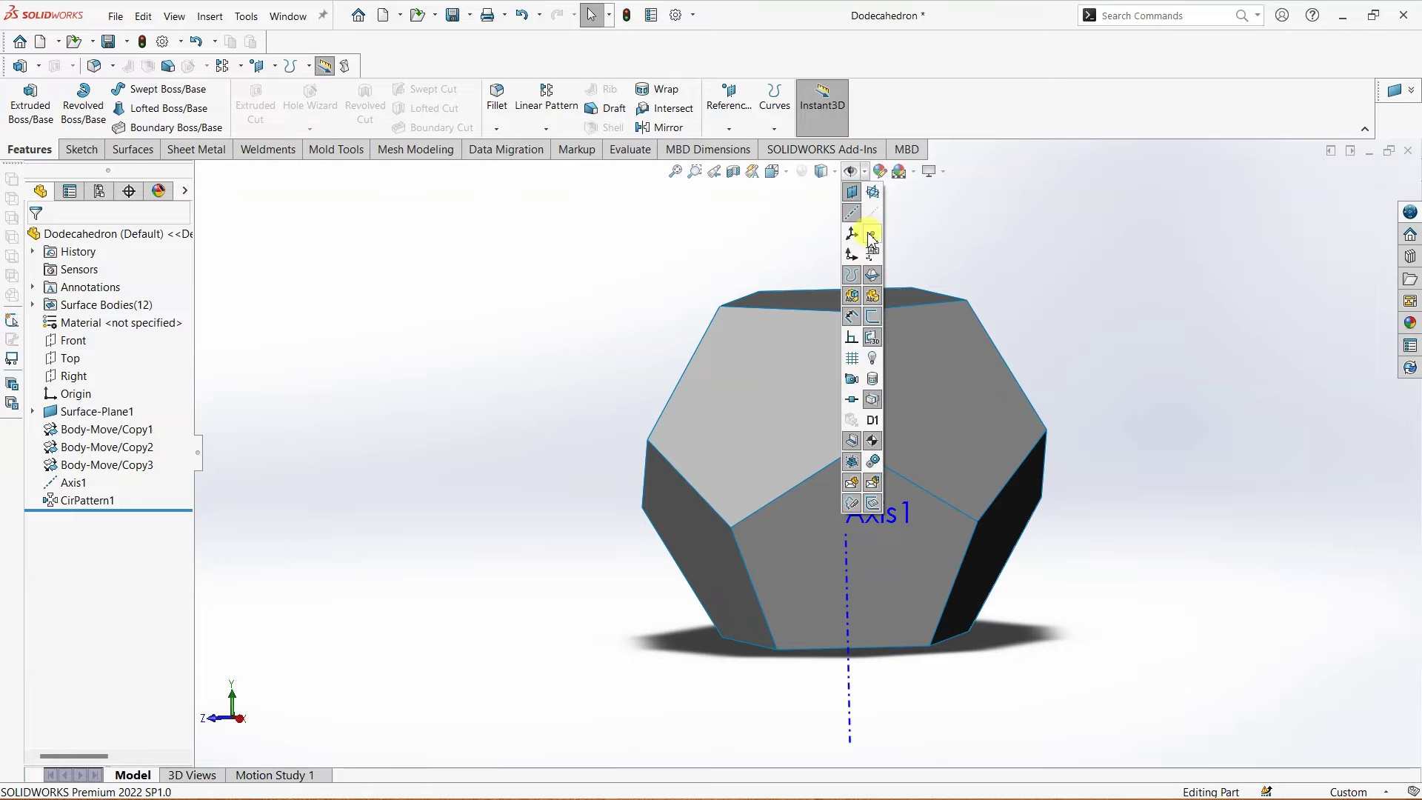
click(854, 217)
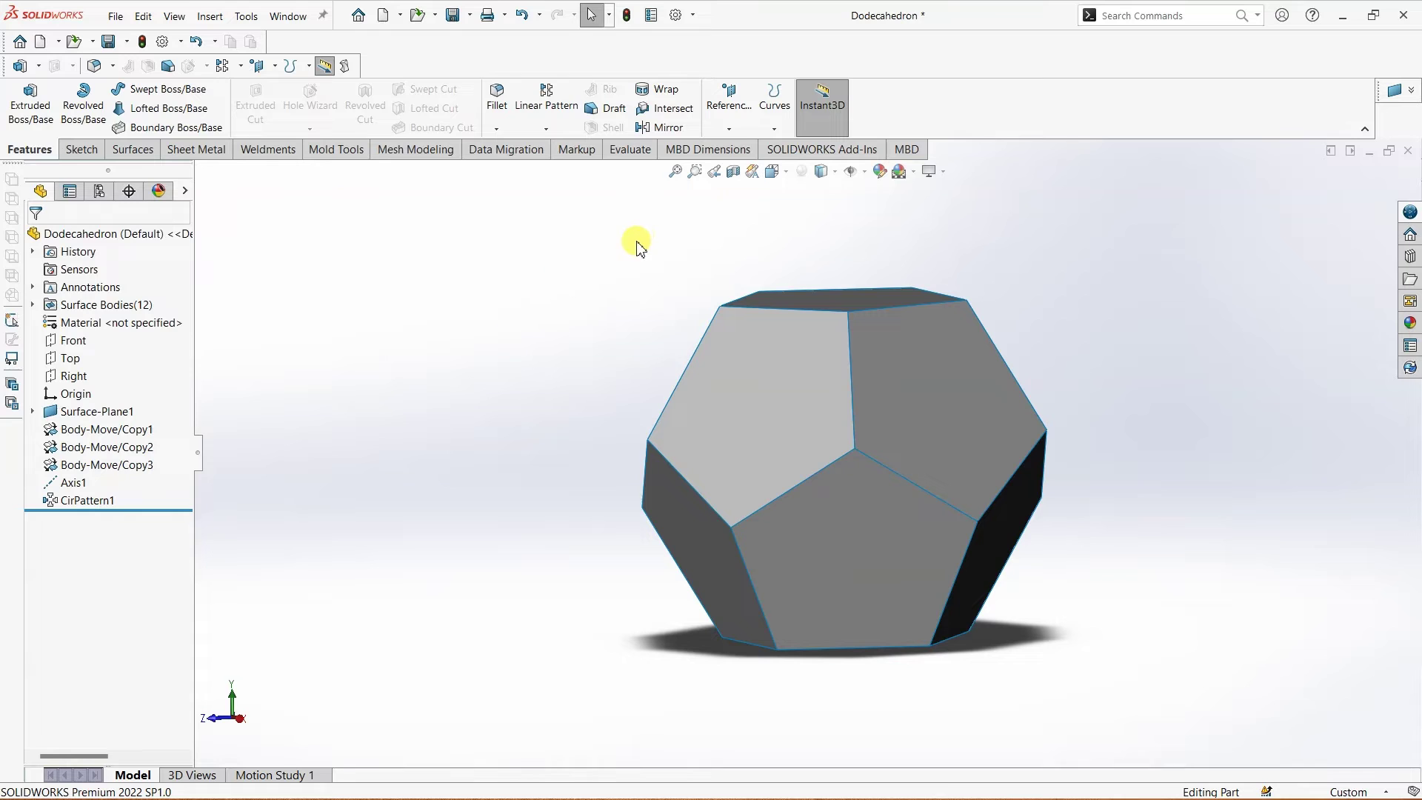
Section the surface model at the Front plane to inspect its interior, and restore the full view.
click(733, 173)
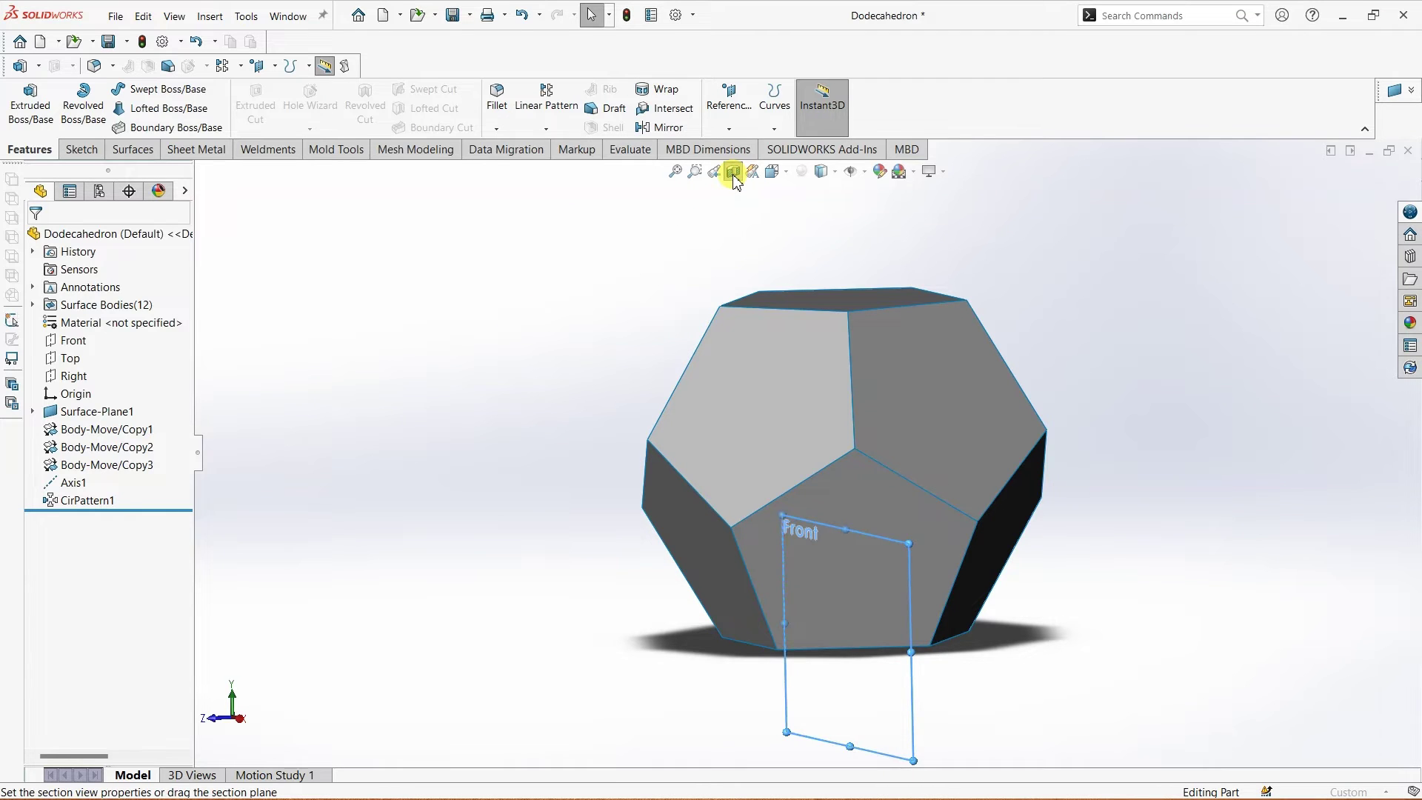
click(34, 239)
mouse_move(357, 437)
middle_down()
mouse_move(381, 384)
mouse_move(403, 435)
mouse_move(393, 491)
mouse_move(384, 444)
middle_up()
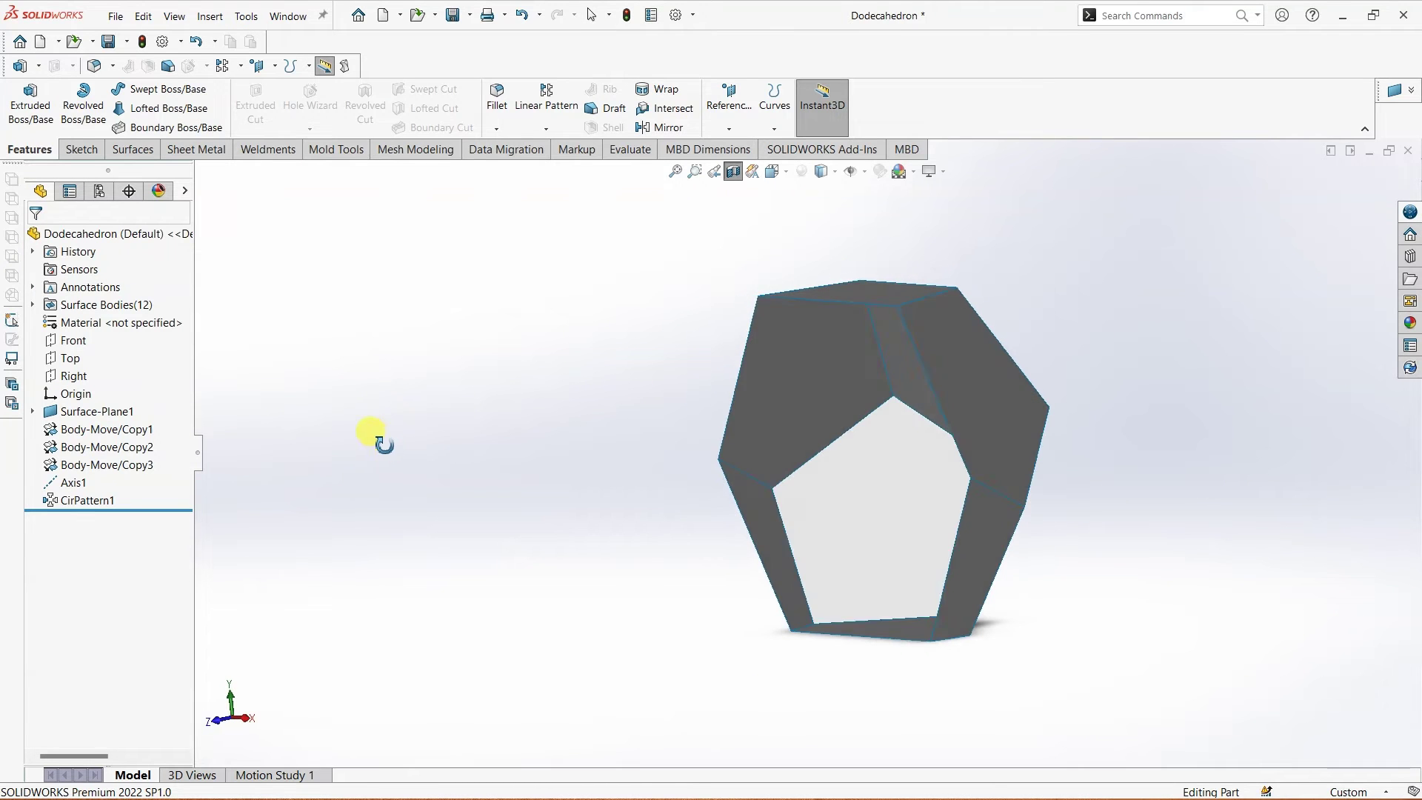
click(736, 174)
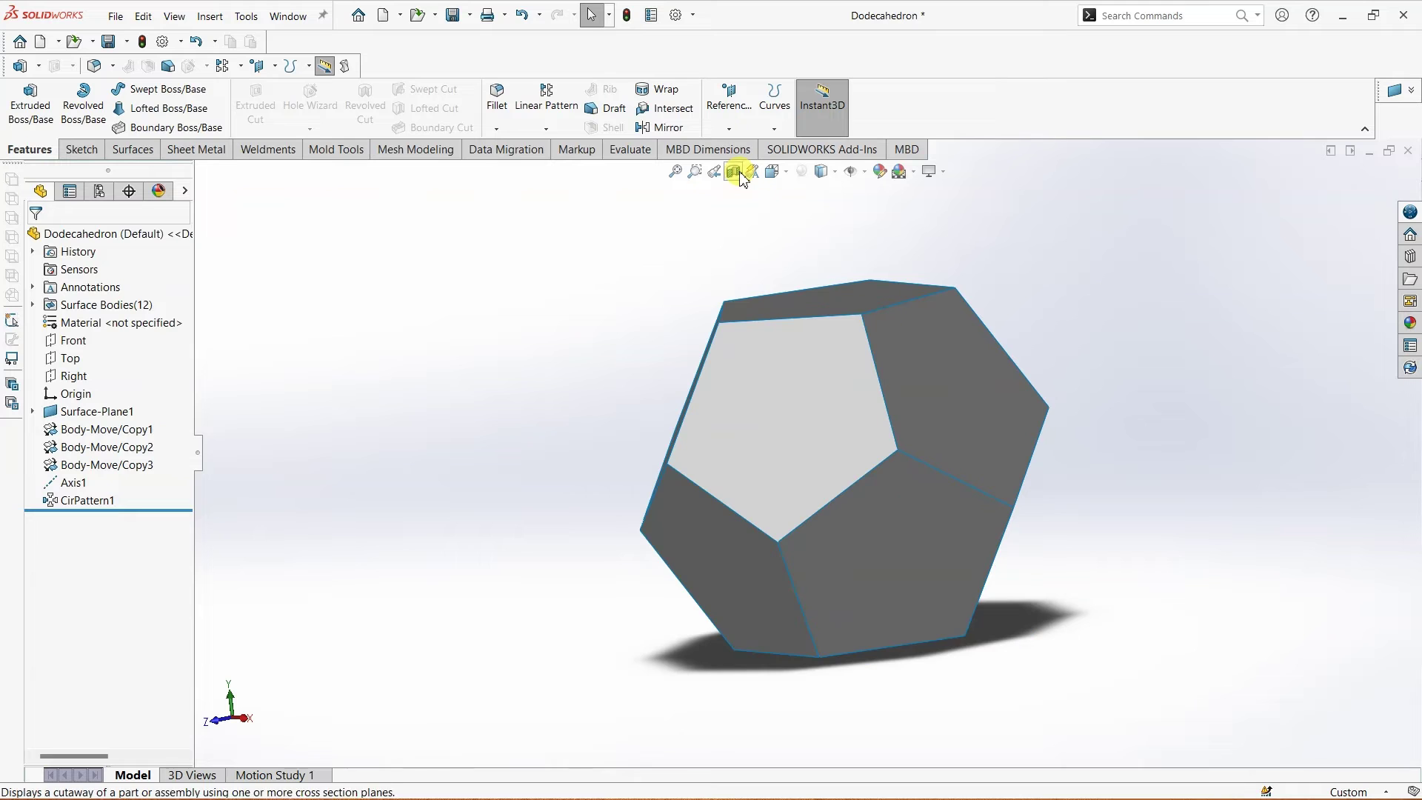
middle_drag(614, 292, 614, 283)
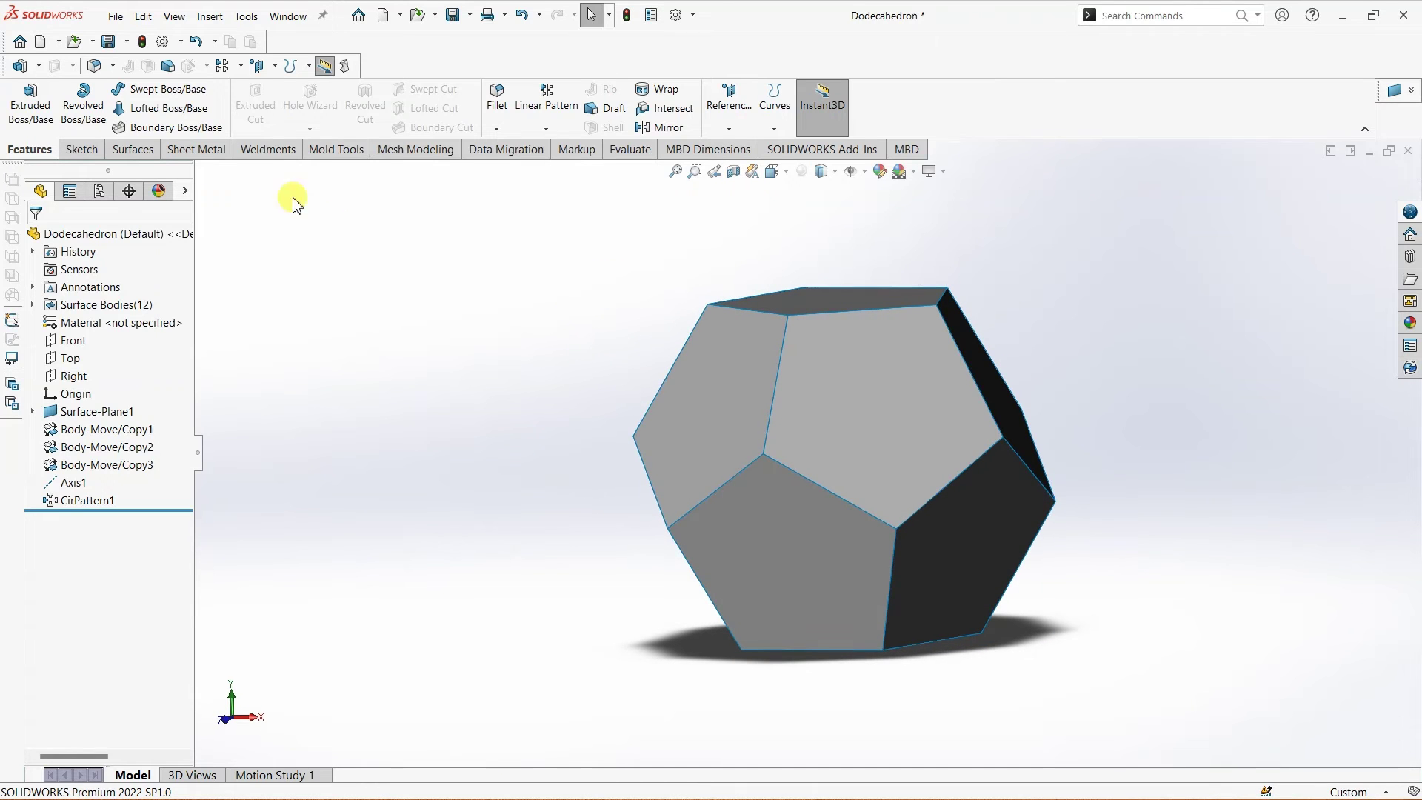
Knit all twelve pentagonal surfaces together with the Create solid option enabled.
click(143, 156)
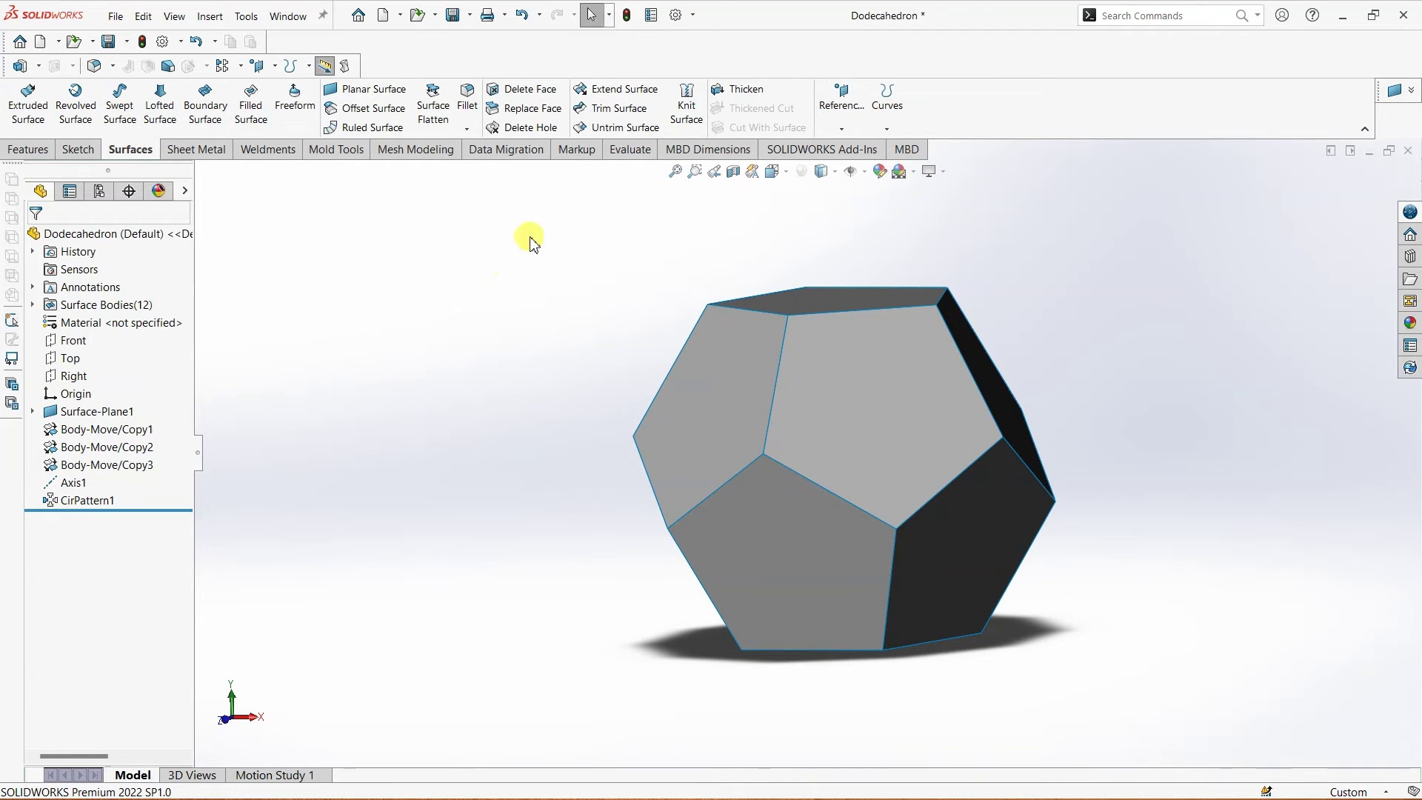
click(696, 116)
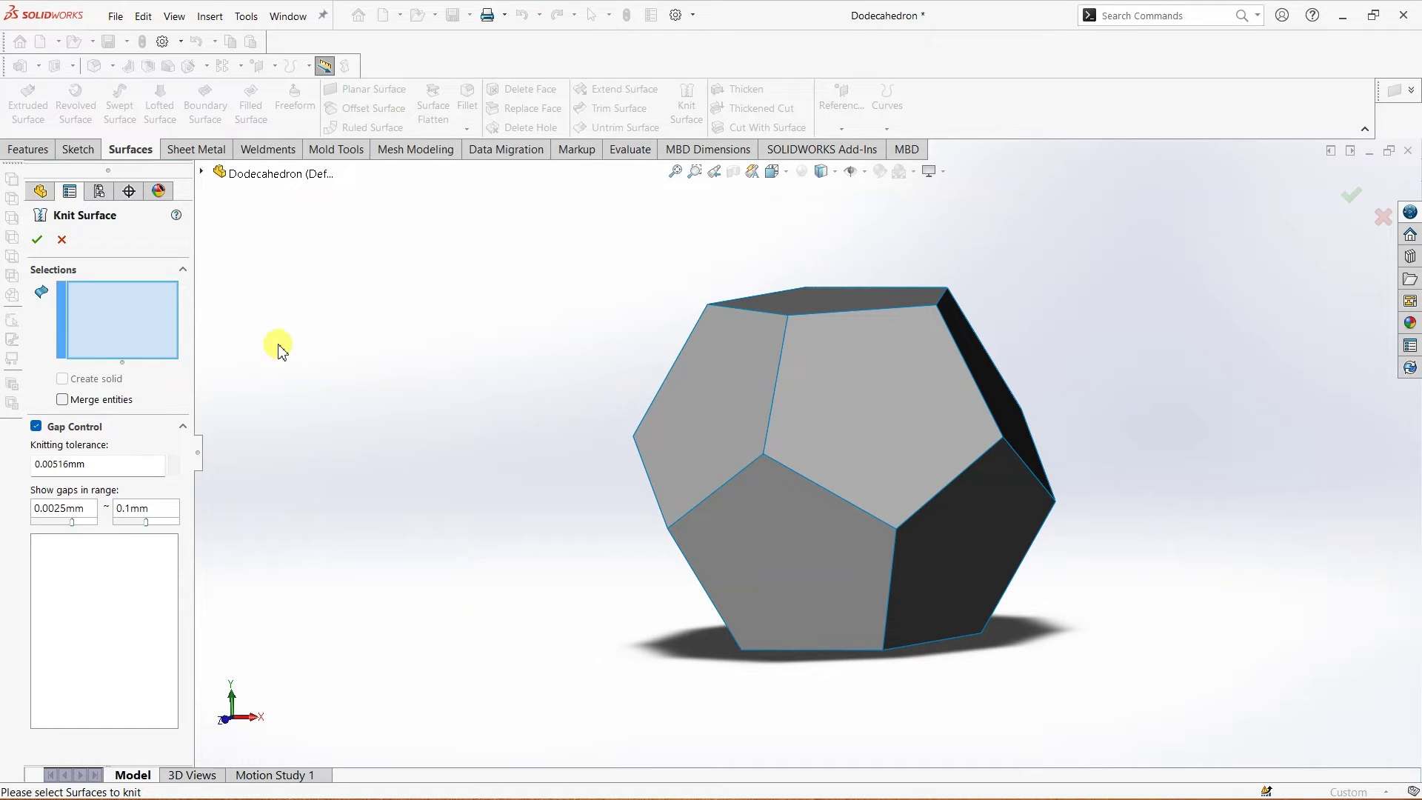
drag(536, 211, 1164, 727)
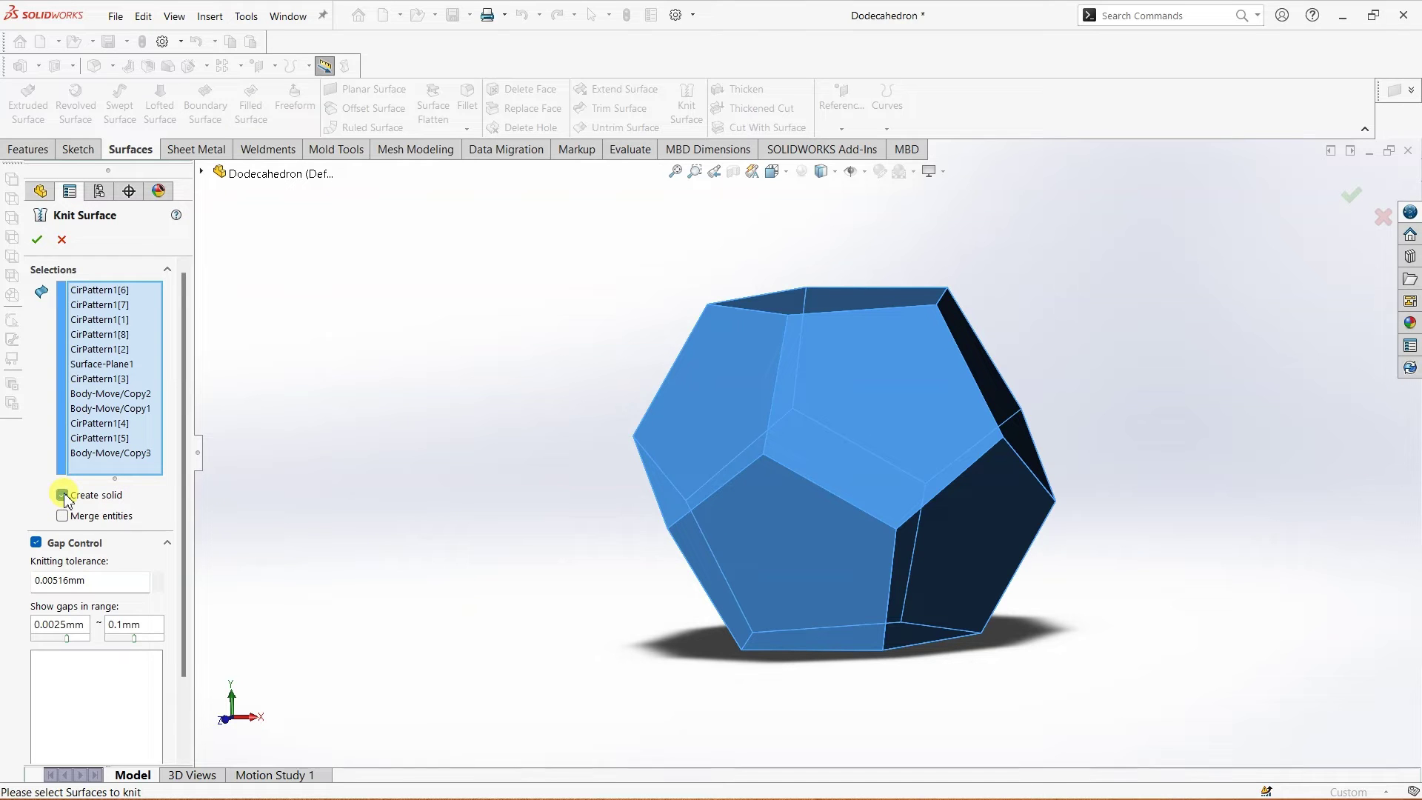
click(38, 239)
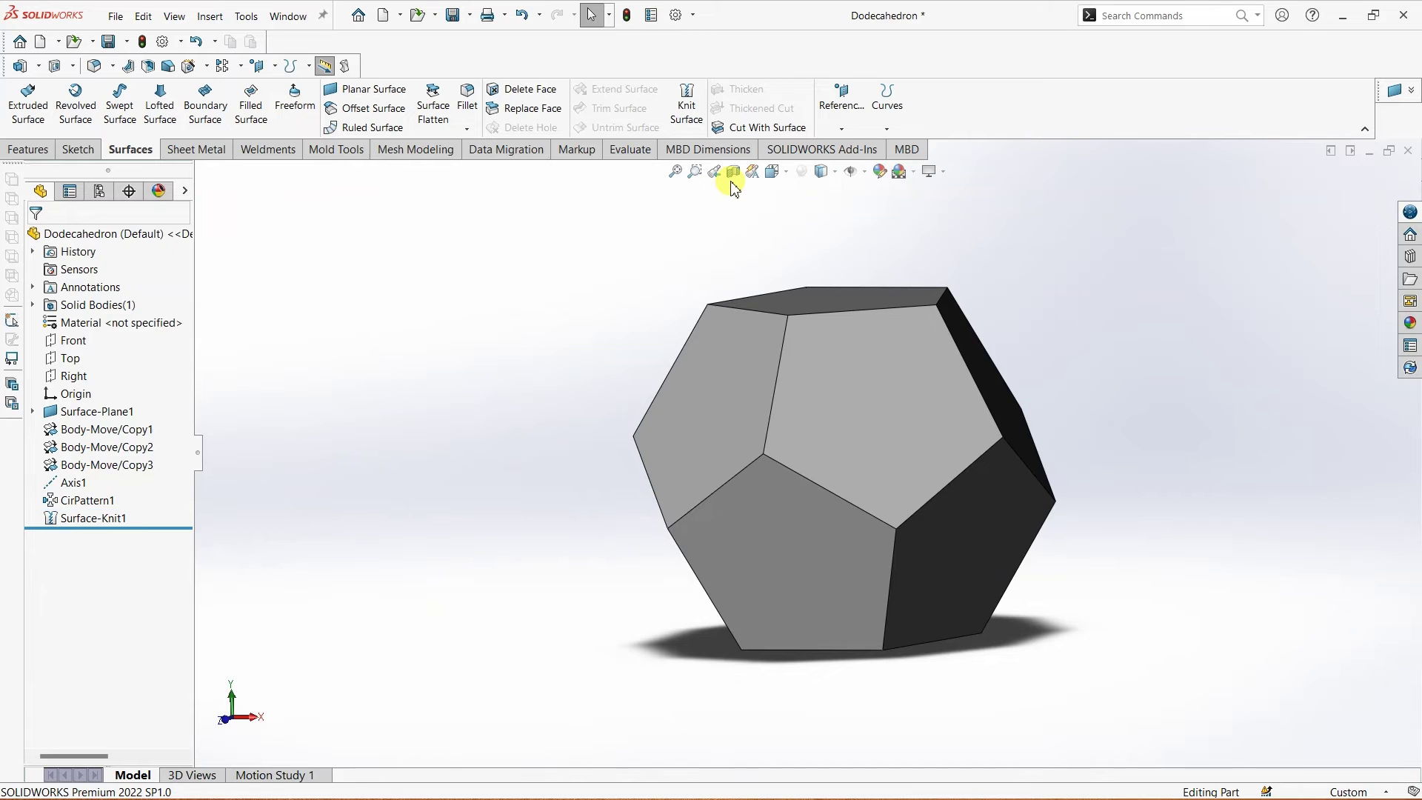
Check the interior of the knitted body with a Front-plane section view, and turn the section off.
click(733, 173)
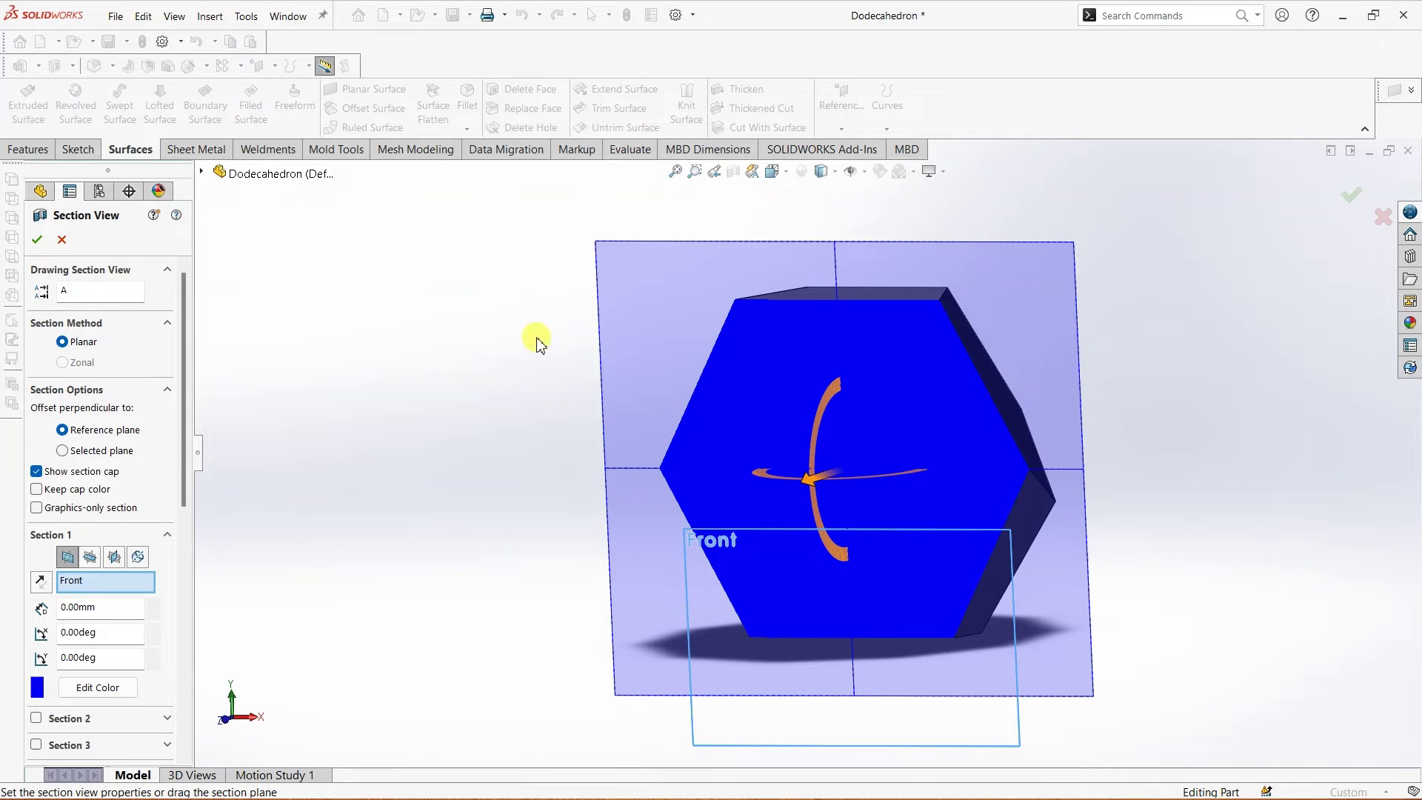
click(38, 240)
middle_drag(489, 355, 454, 390)
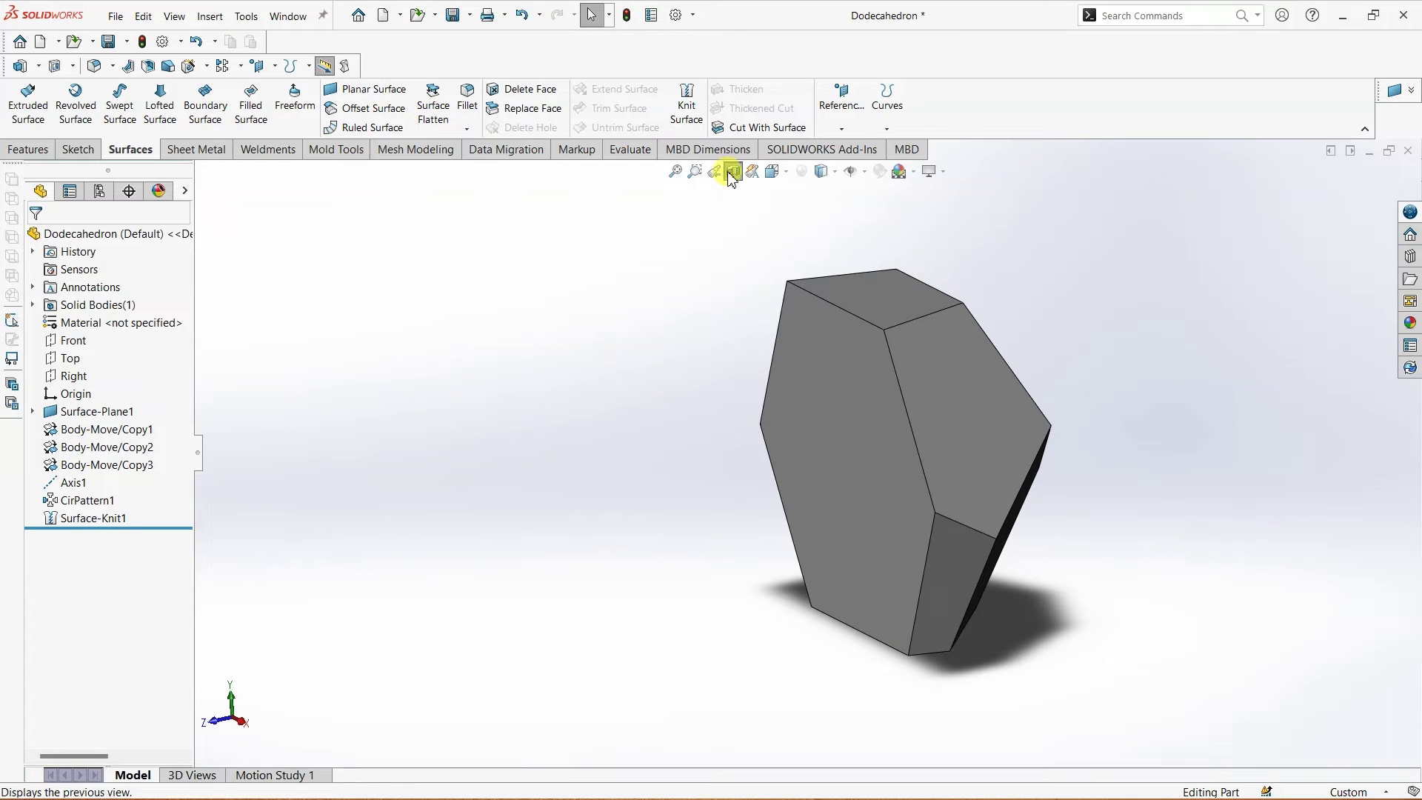
middle_drag(694, 284, 644, 340)
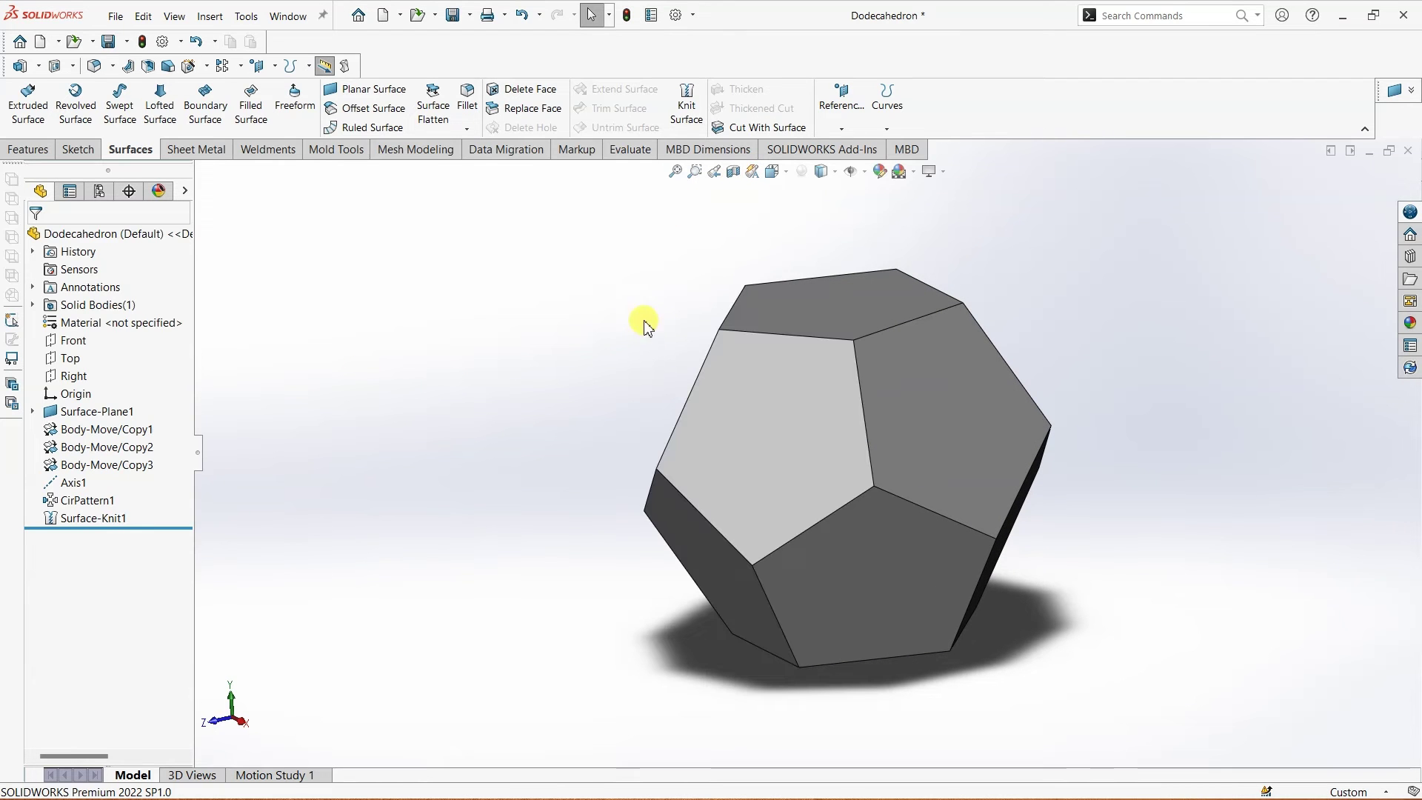
Orient the view normal to the Right plane and open a new sketch on that plane.
right_click(71, 380)
click(148, 359)
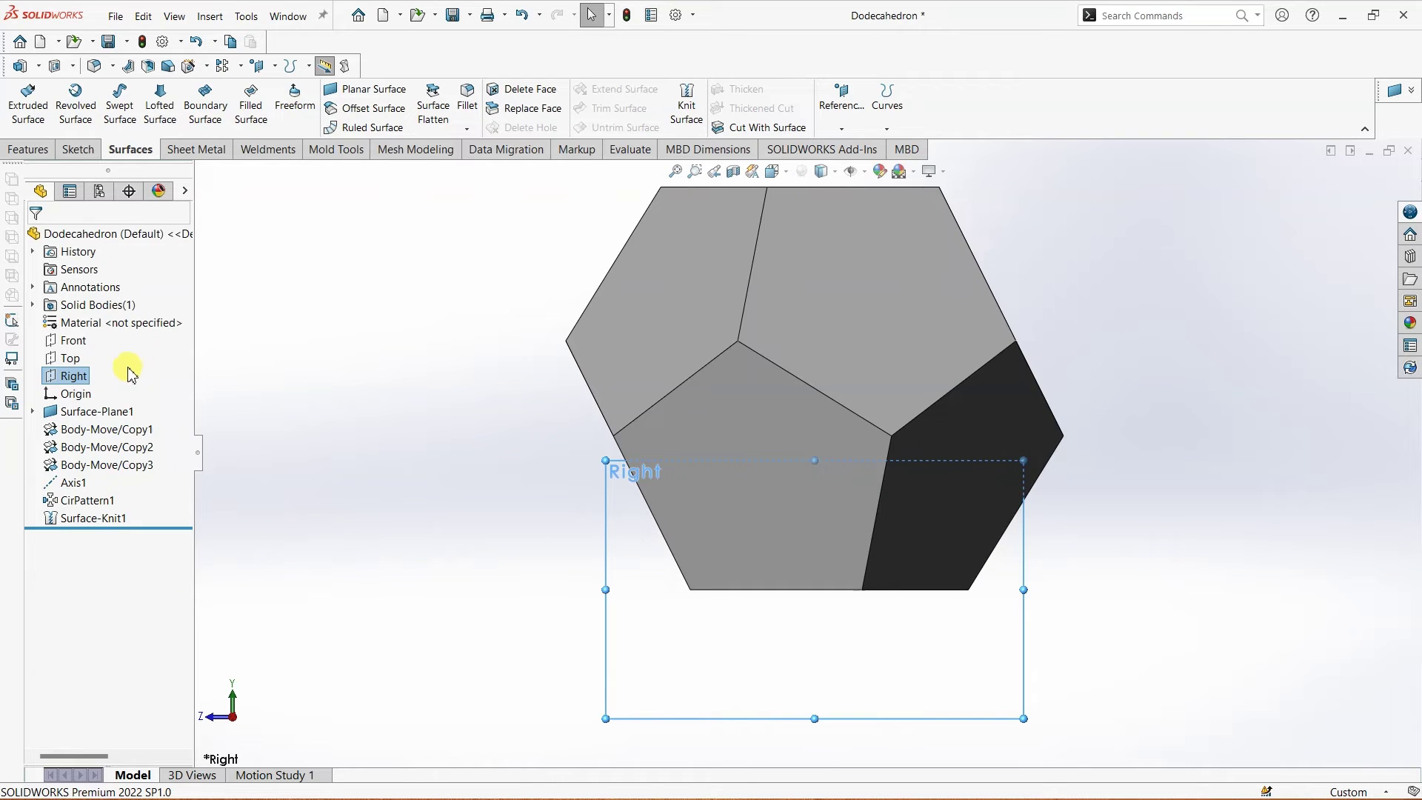
click(77, 149)
click(22, 111)
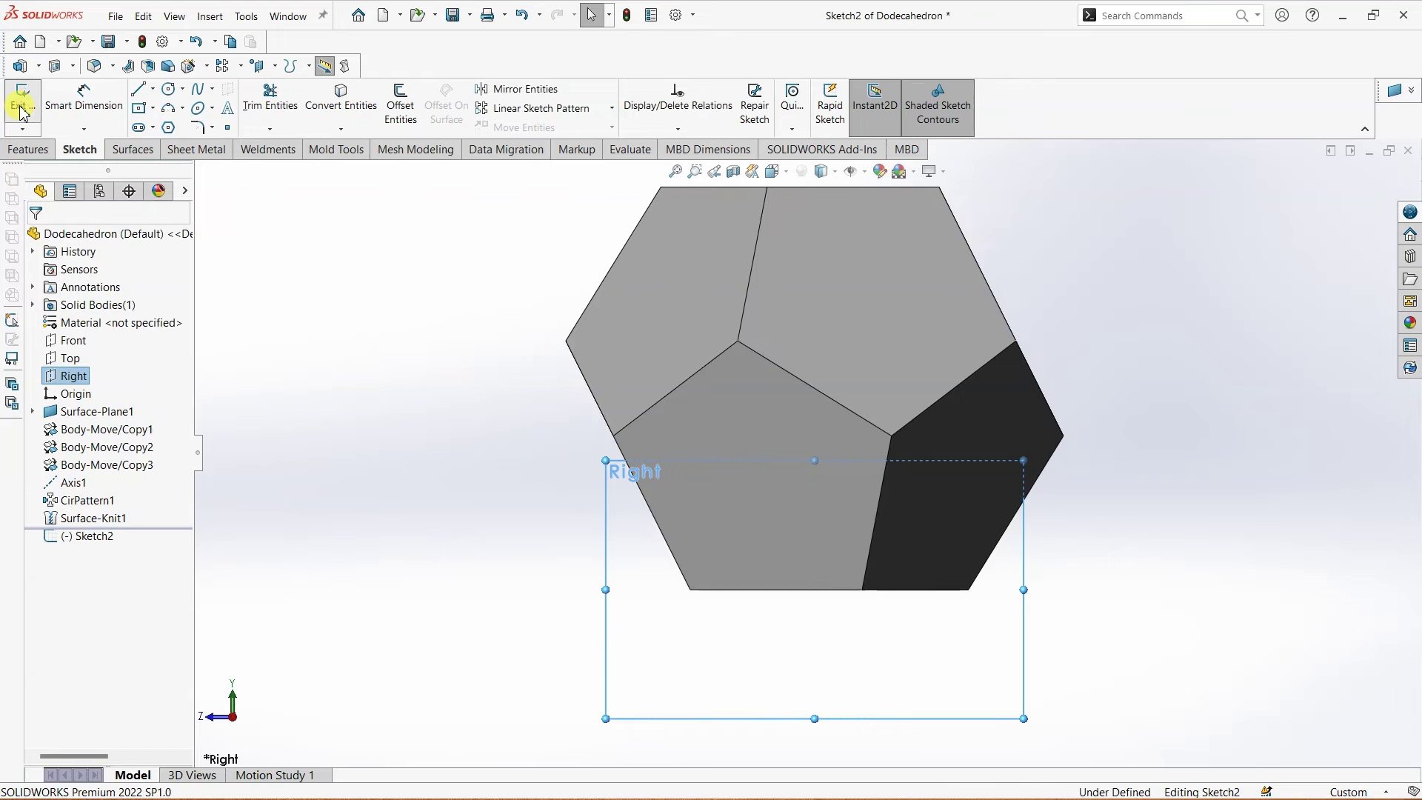
Sketch a vertical centerline from the origin up to the dodecahedron's uppermost edge.
click(153, 92)
click(169, 133)
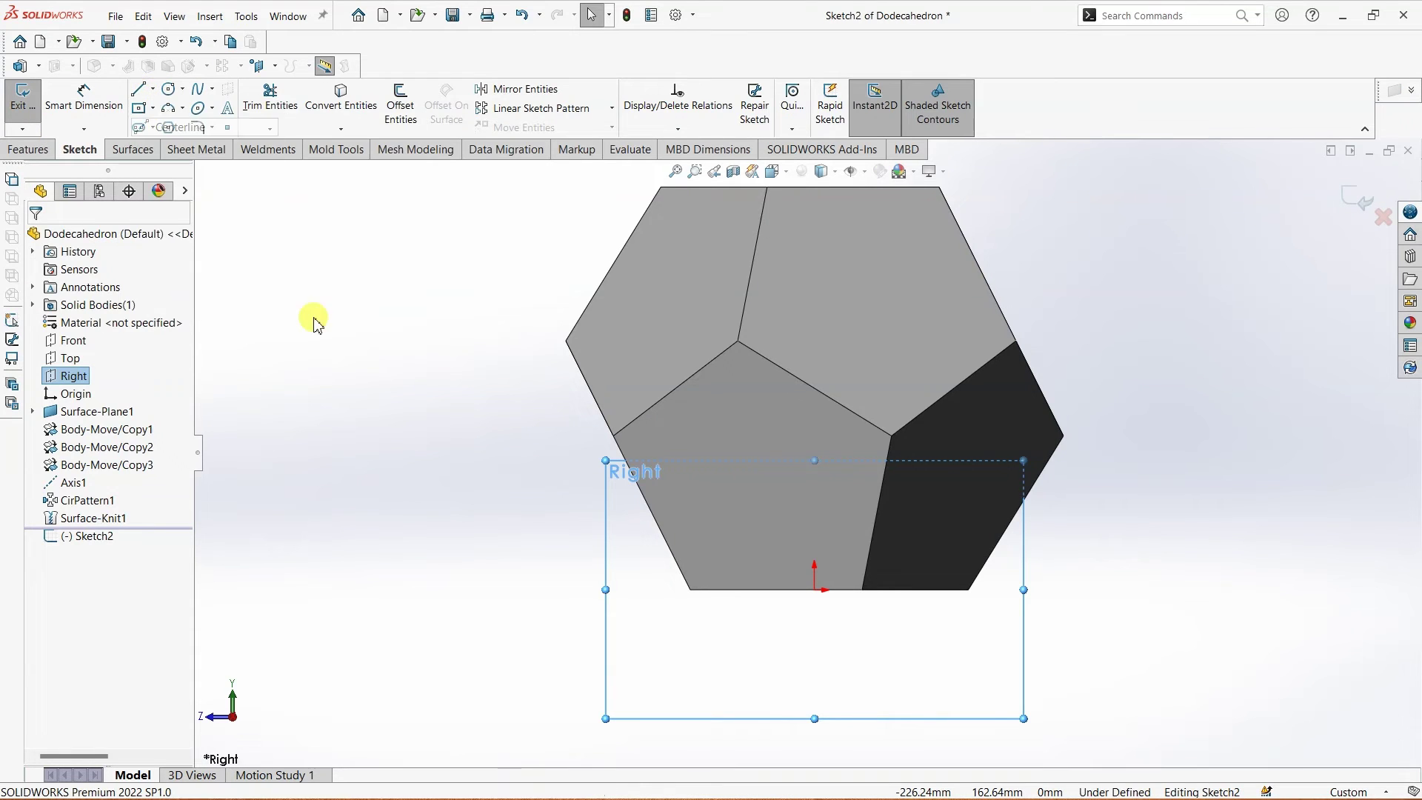
click(815, 590)
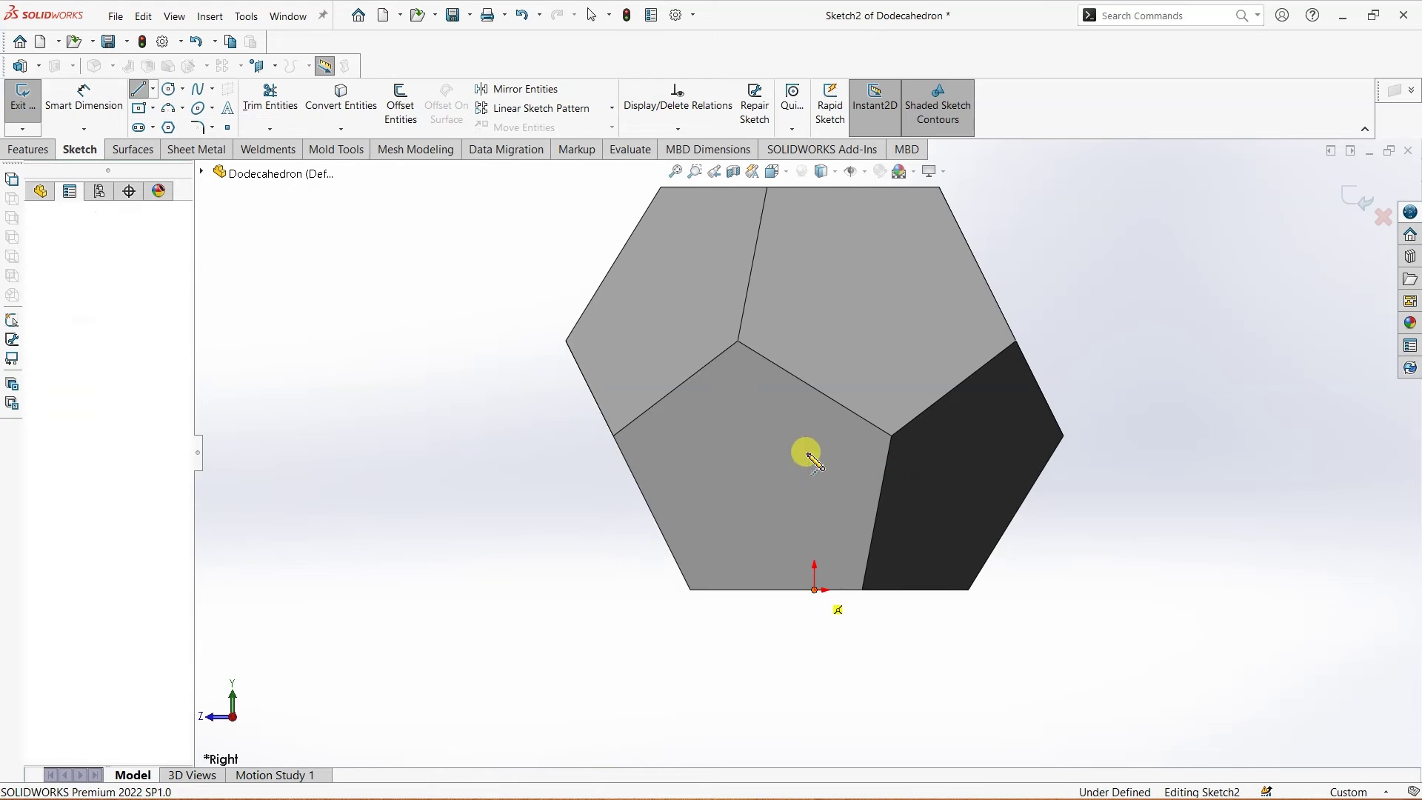
click(814, 188)
key(Escape)
key(Escape)
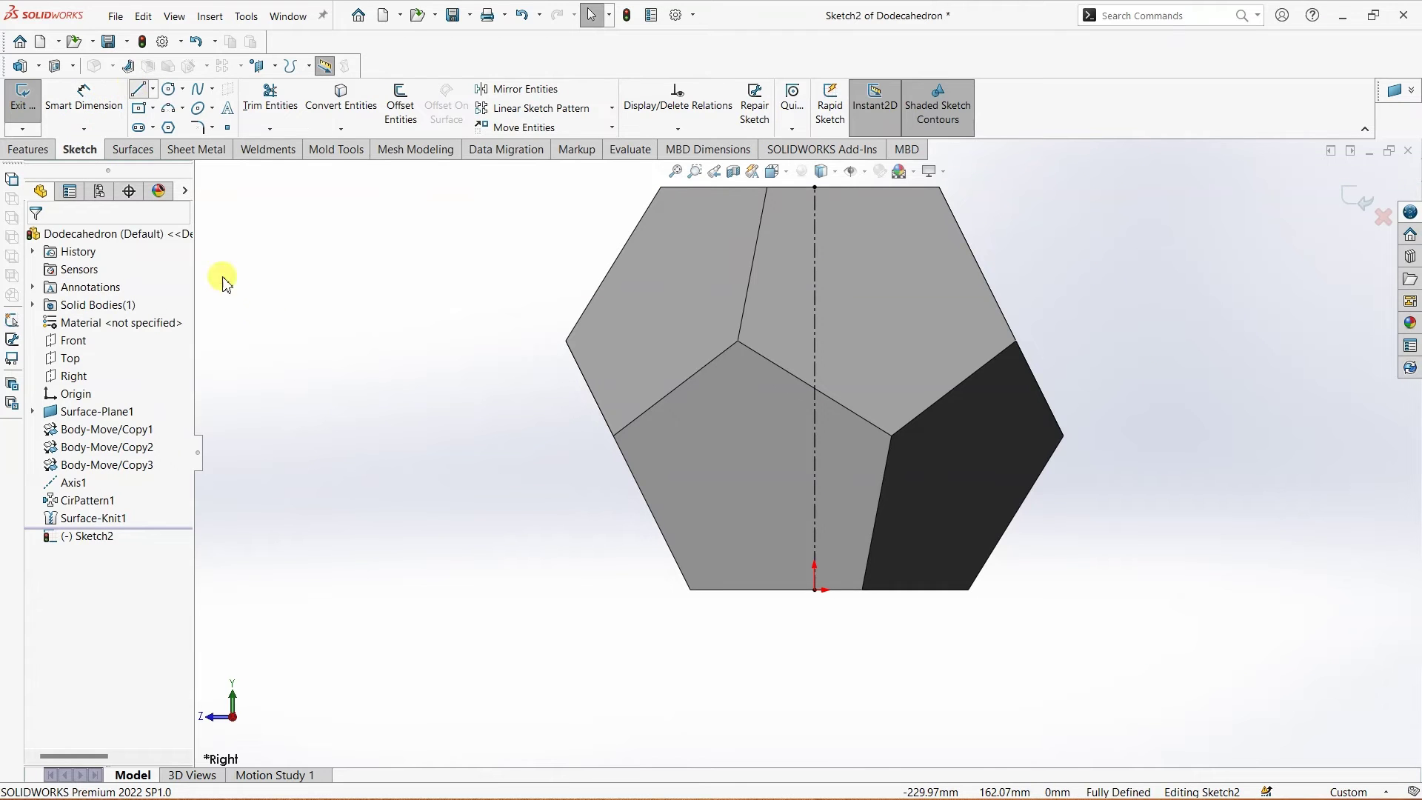
Sketch a horizontal line about 282 mm long across the dodecahedron, extending past both of its sides.
key(l)
click(417, 362)
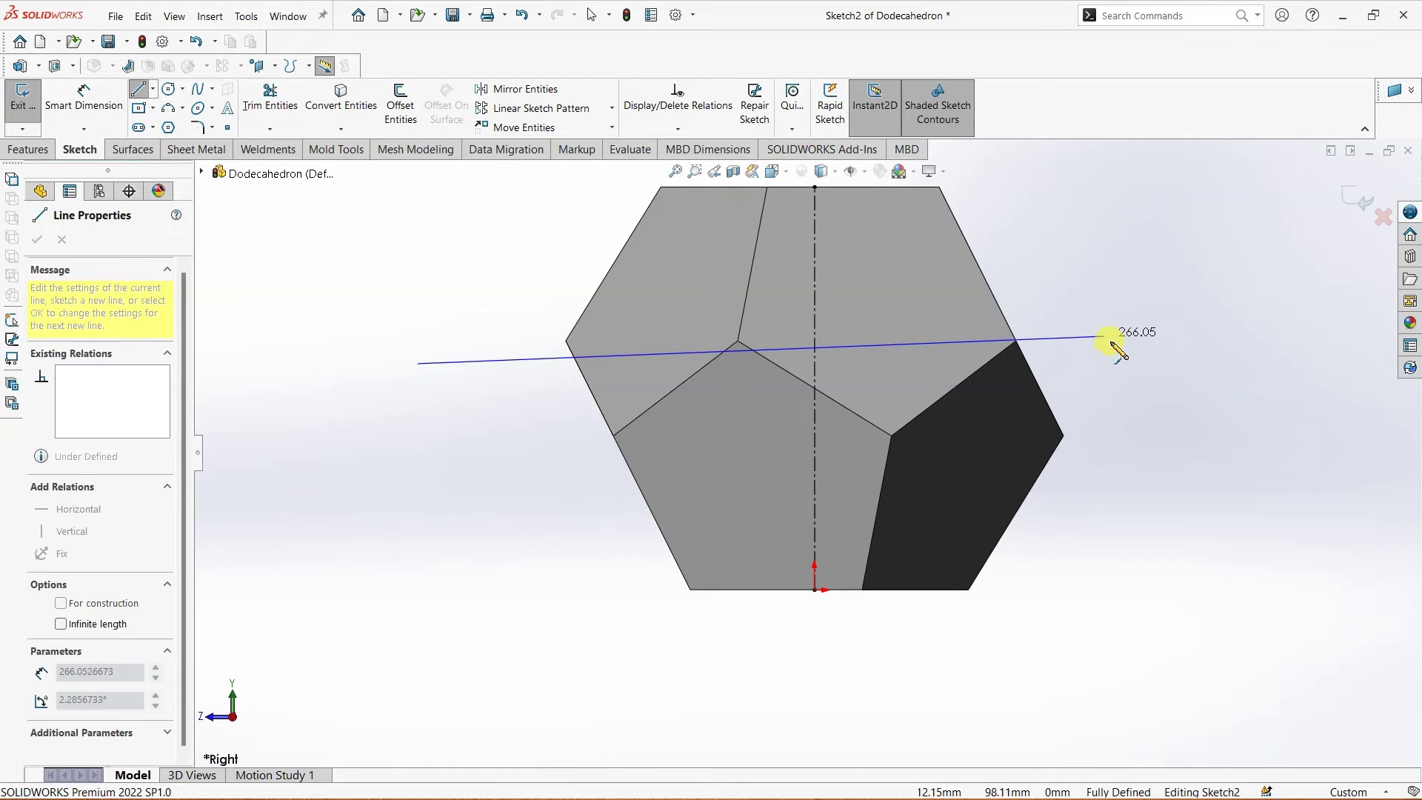
click(1147, 363)
key(Escape)
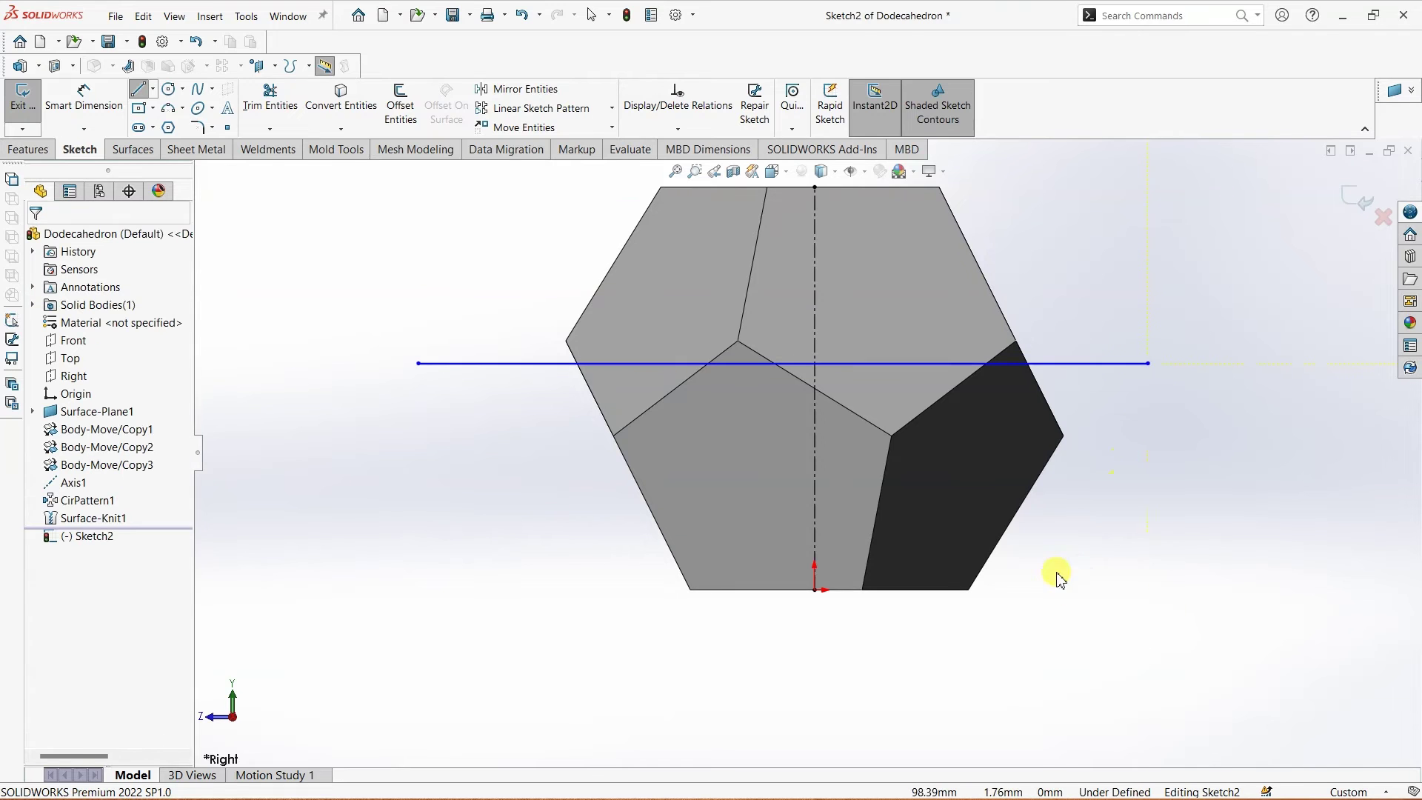
key(Escape)
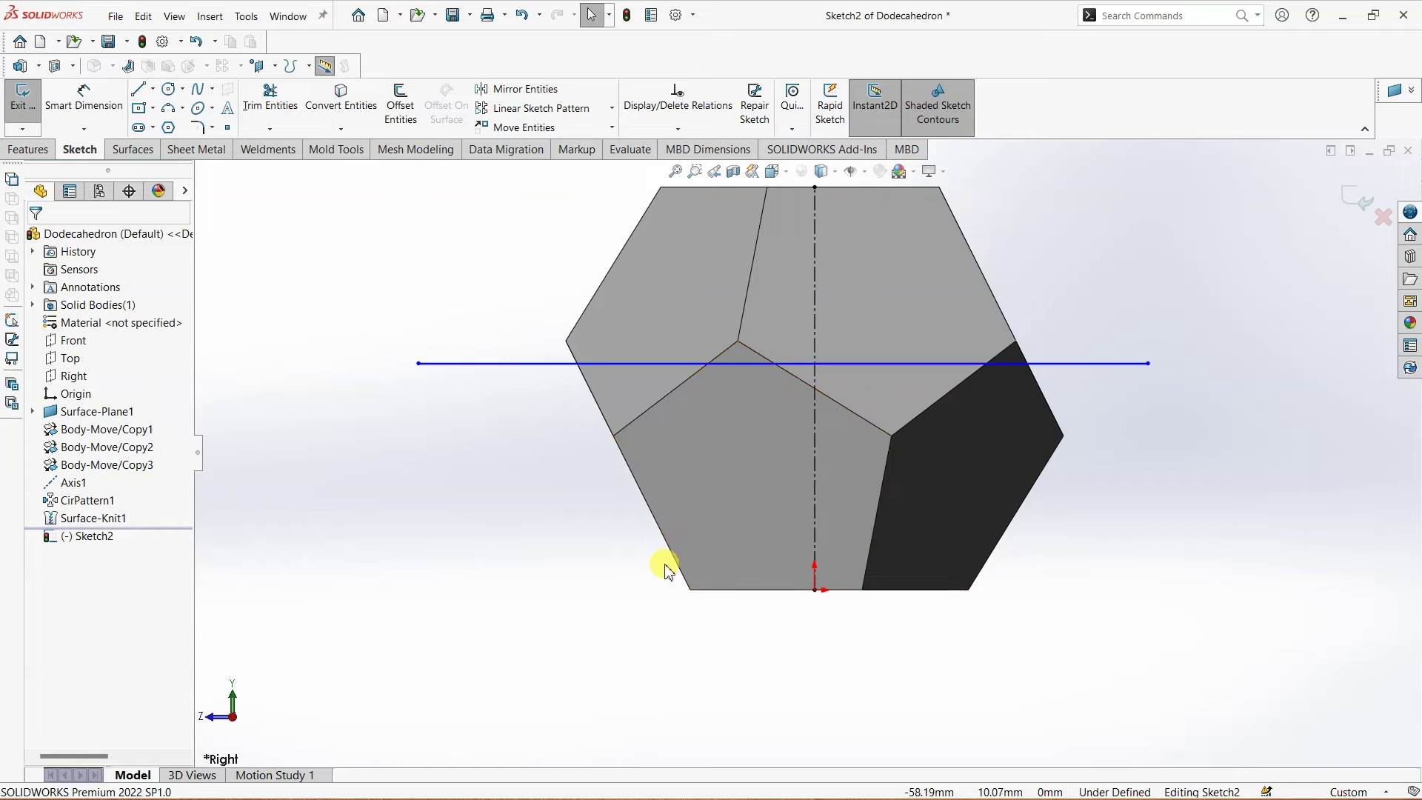
Make the midpoint of the horizontal line coincident with the midpoint of the vertical centerline.
click(783, 365)
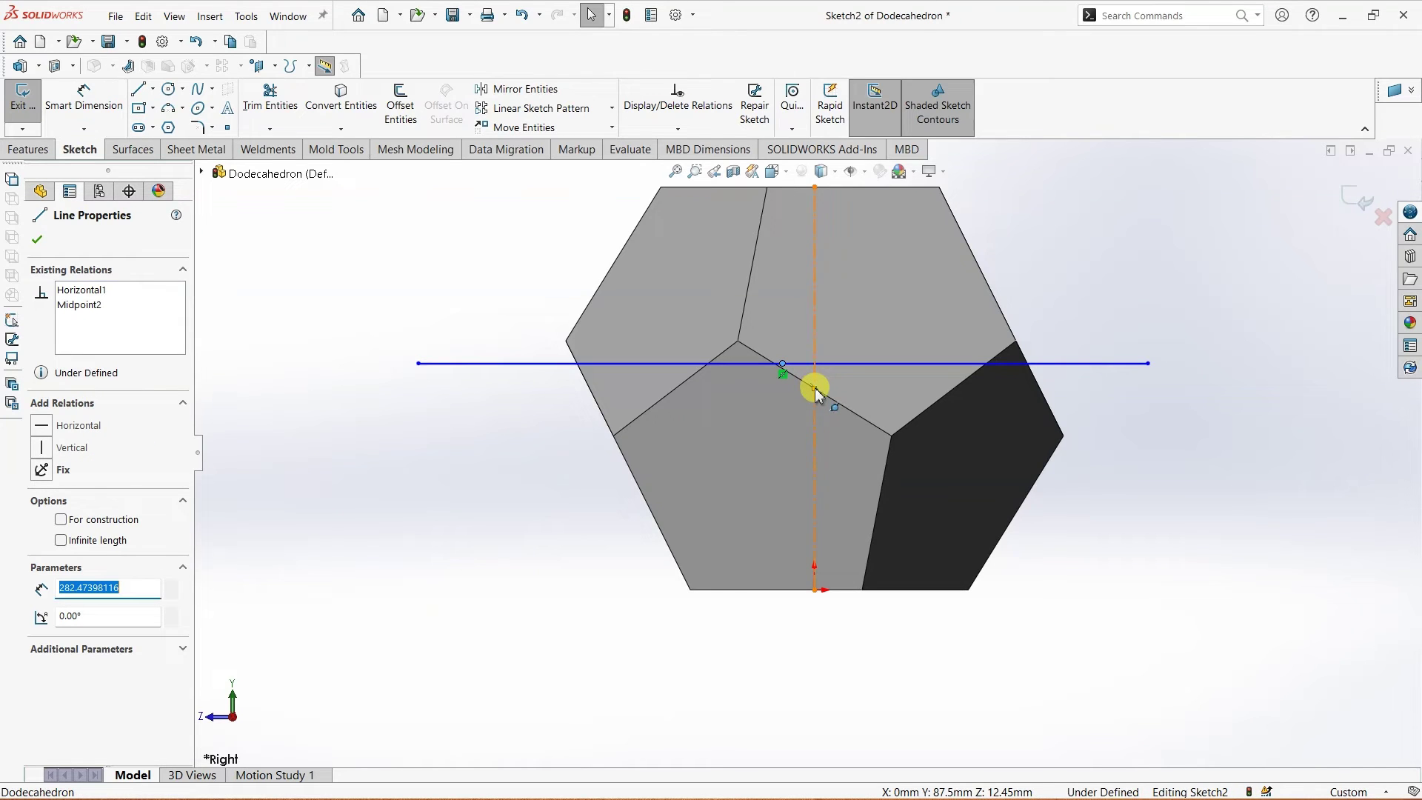
click(814, 388)
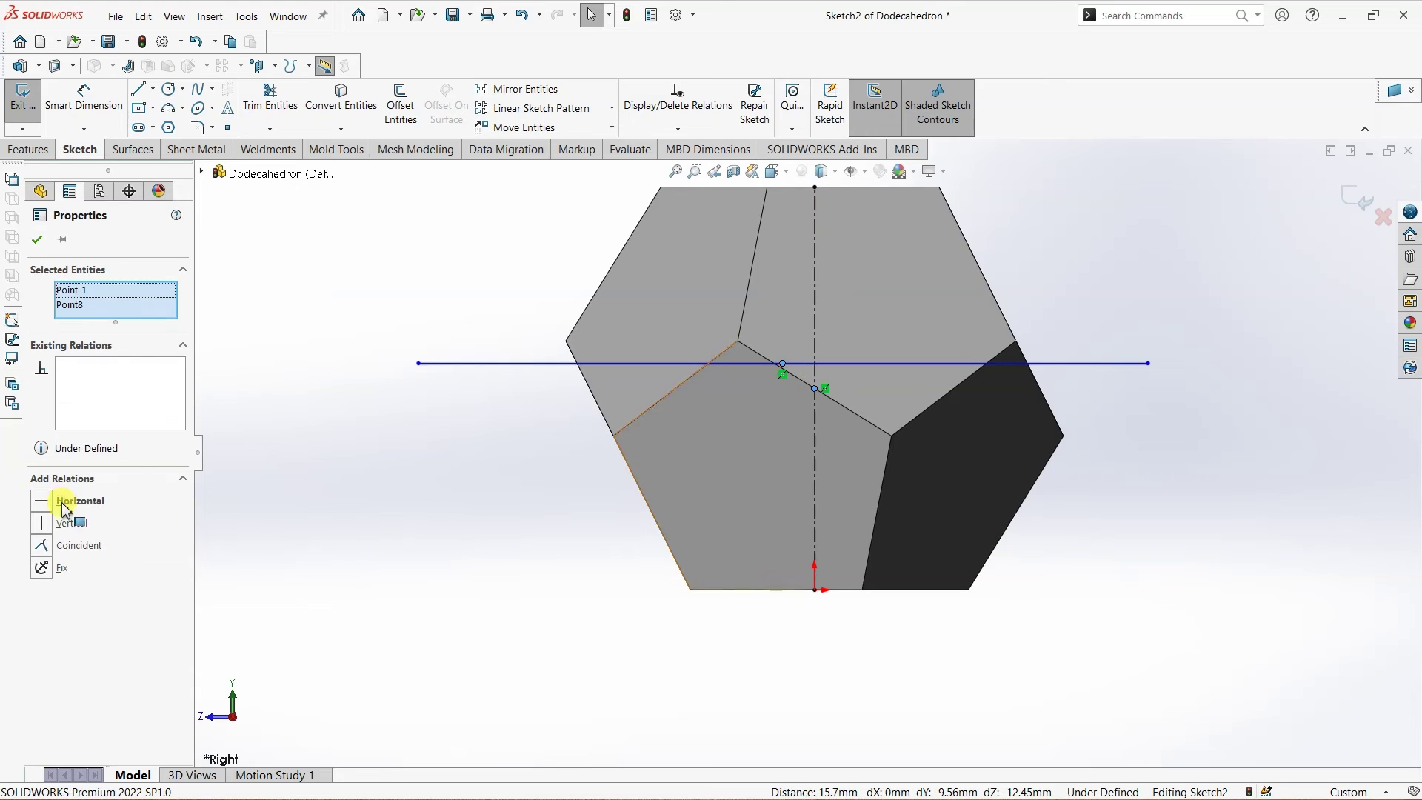
click(43, 546)
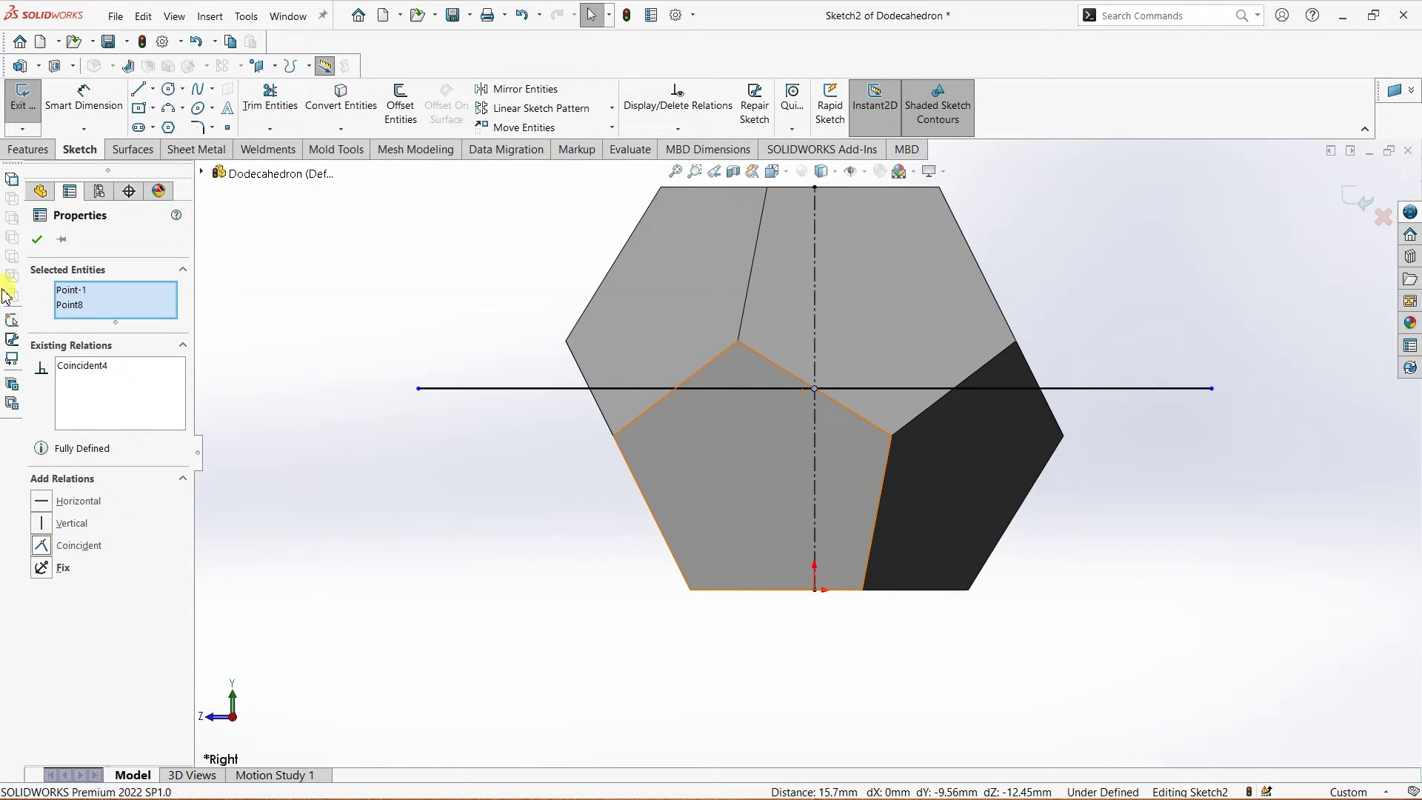
click(33, 242)
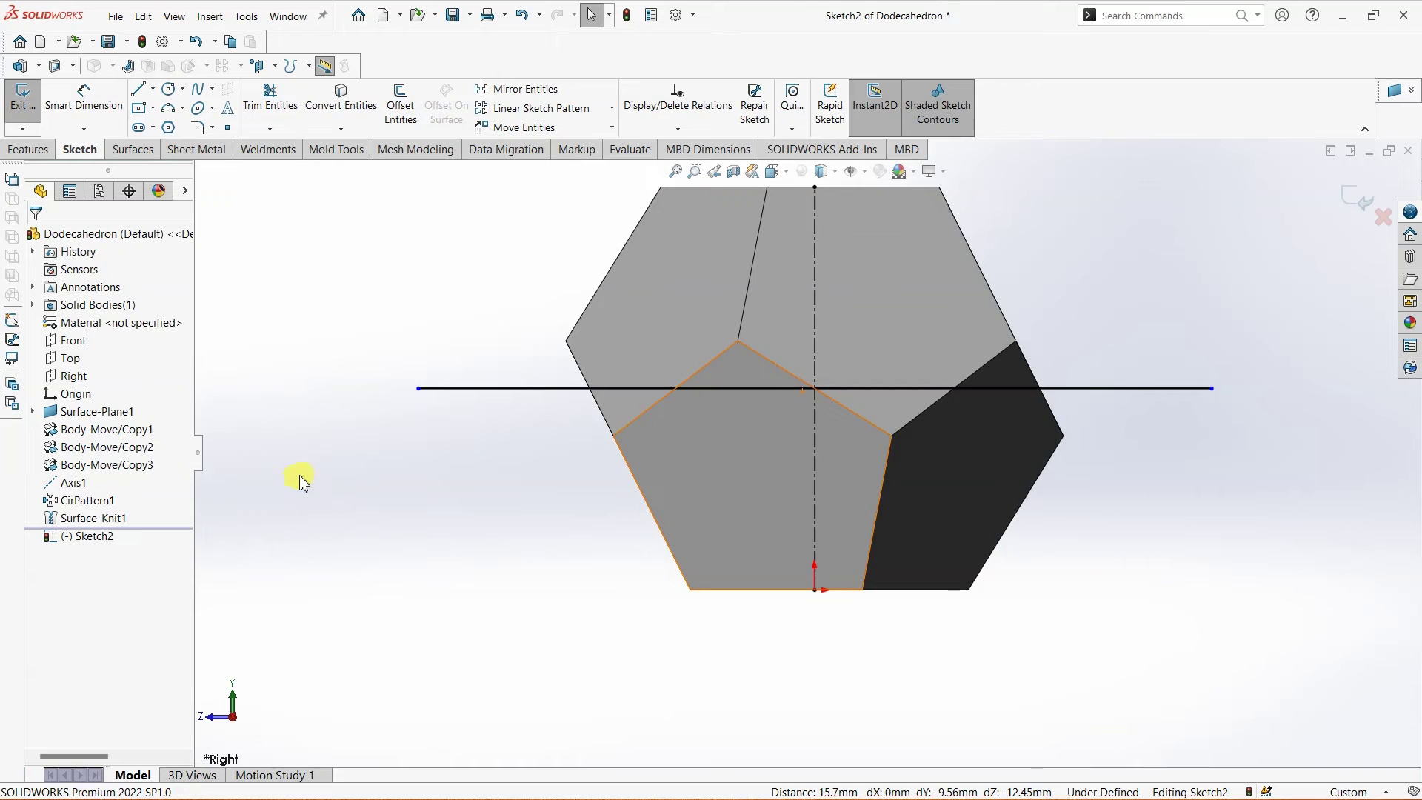
Cut away the upper half of the dodecahedron with an Extruded Cut along the horizontal line, Through All - Both.
key(f)
click(28, 151)
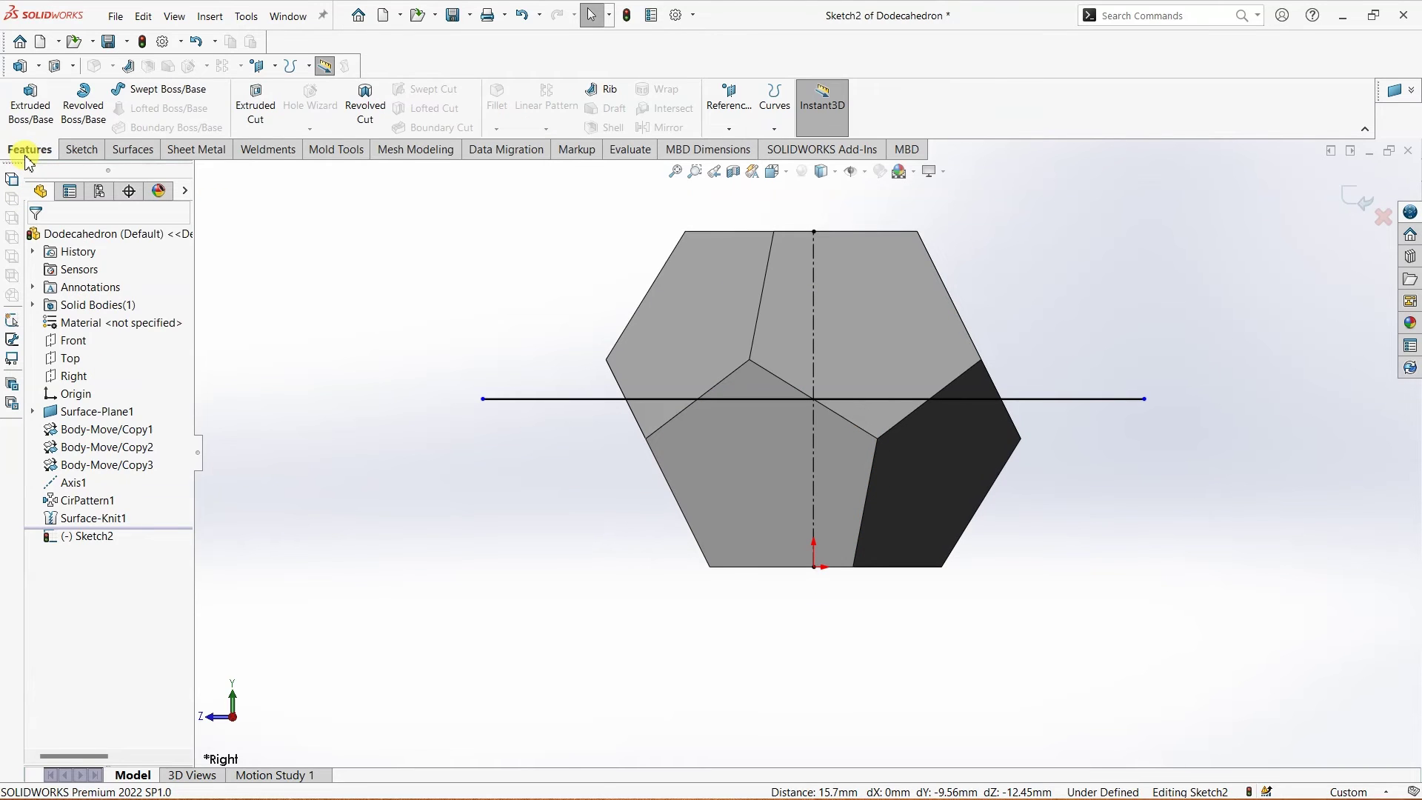
click(253, 111)
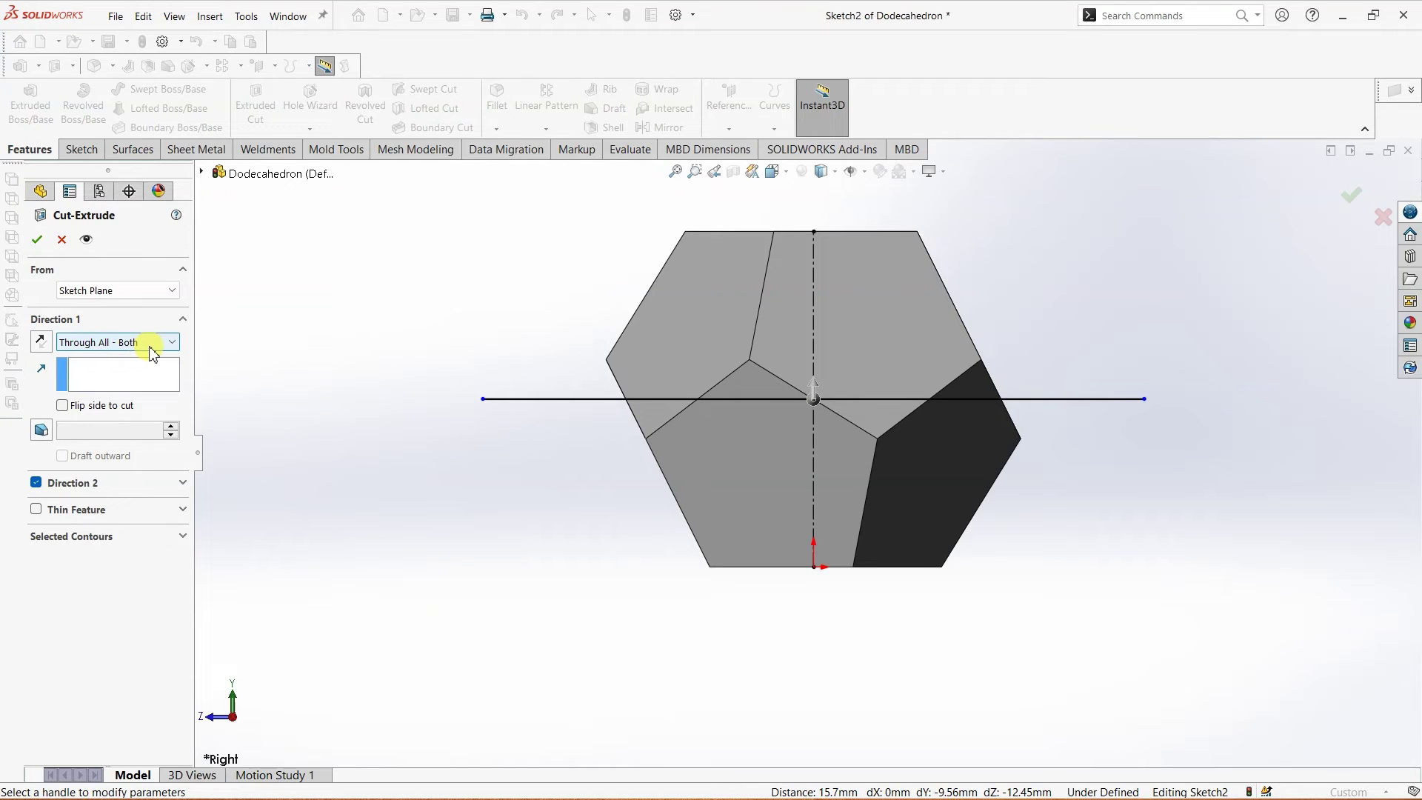
middle_drag(333, 343, 317, 398)
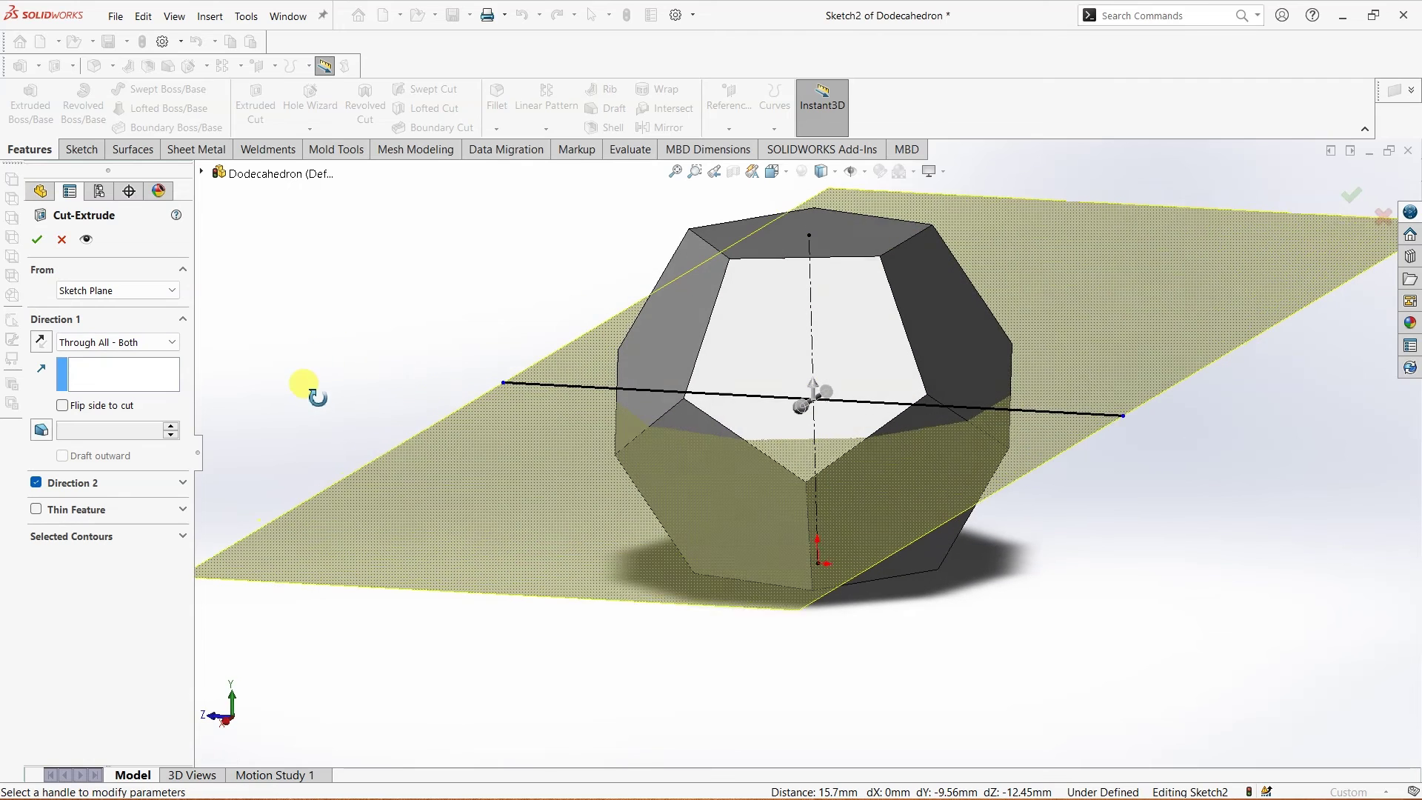
click(39, 240)
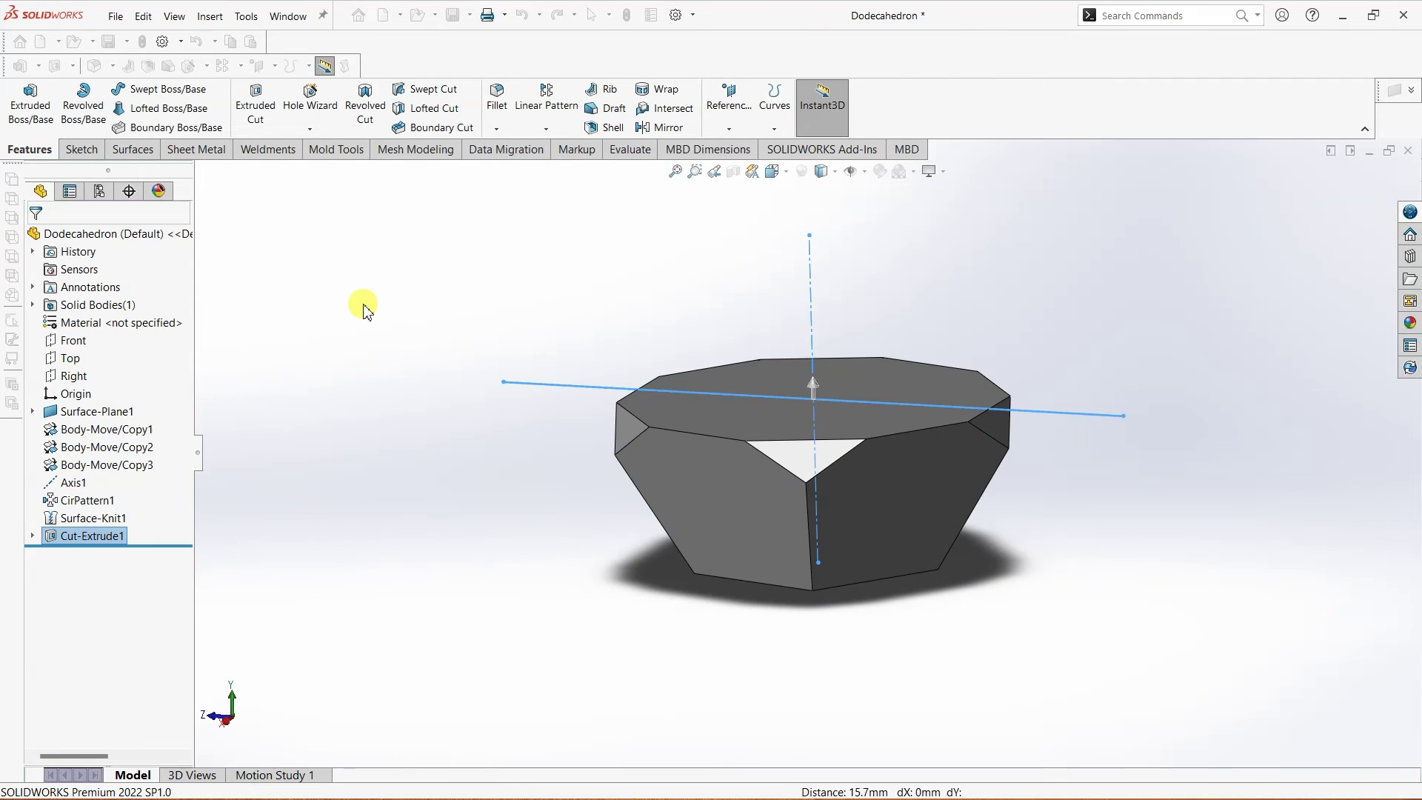
Move the half body with a coincident mate between its flat cut face and the Top plane.
middle_drag(402, 342, 459, 324)
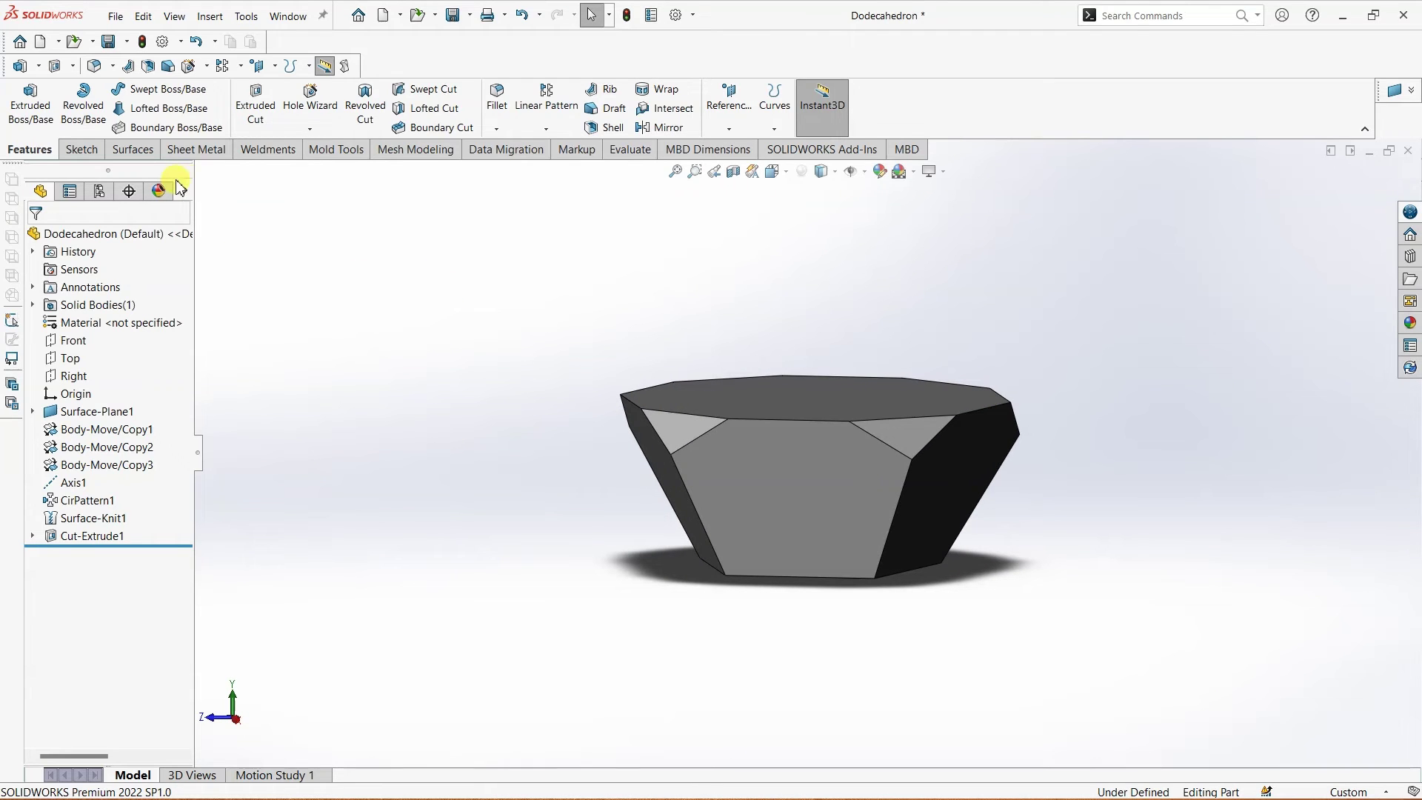
click(394, 150)
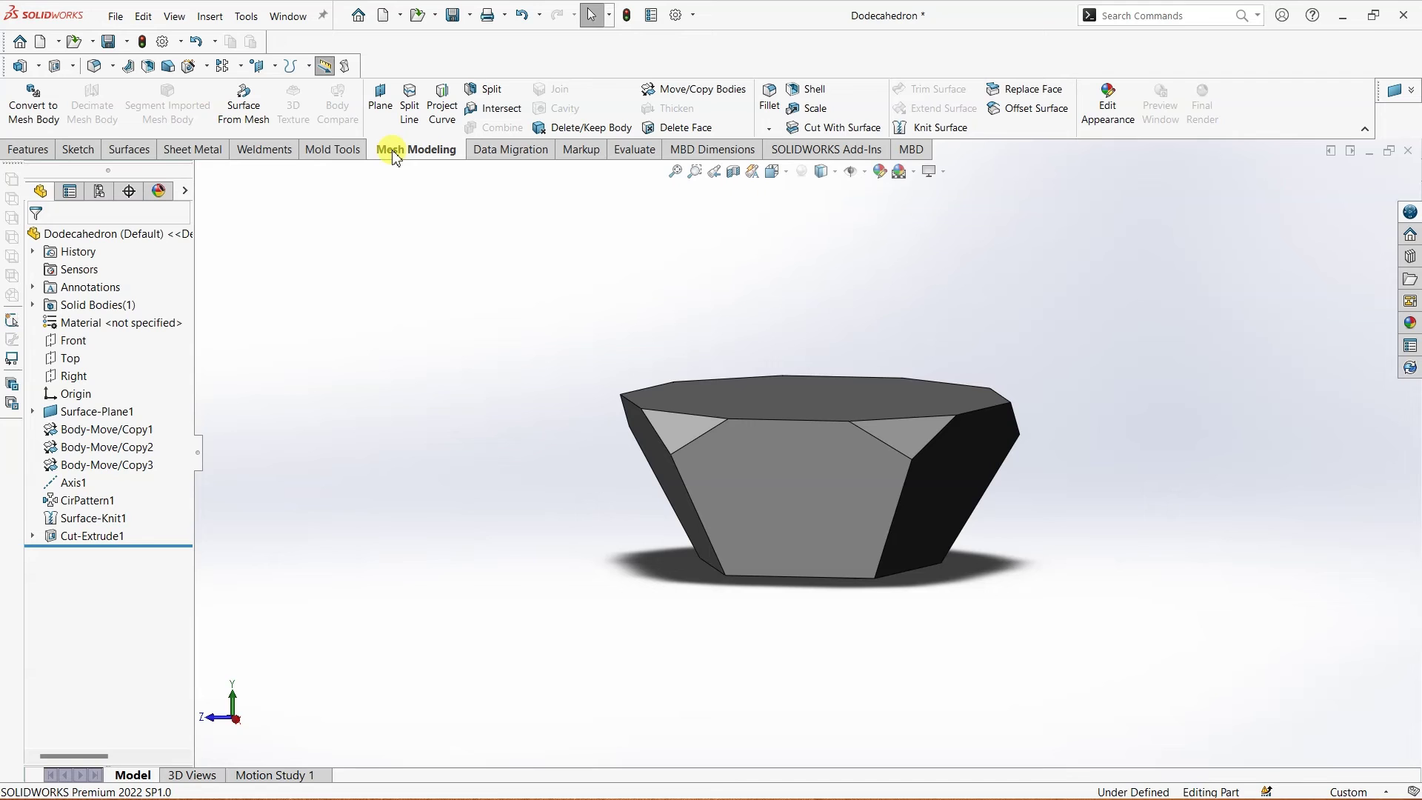
click(706, 94)
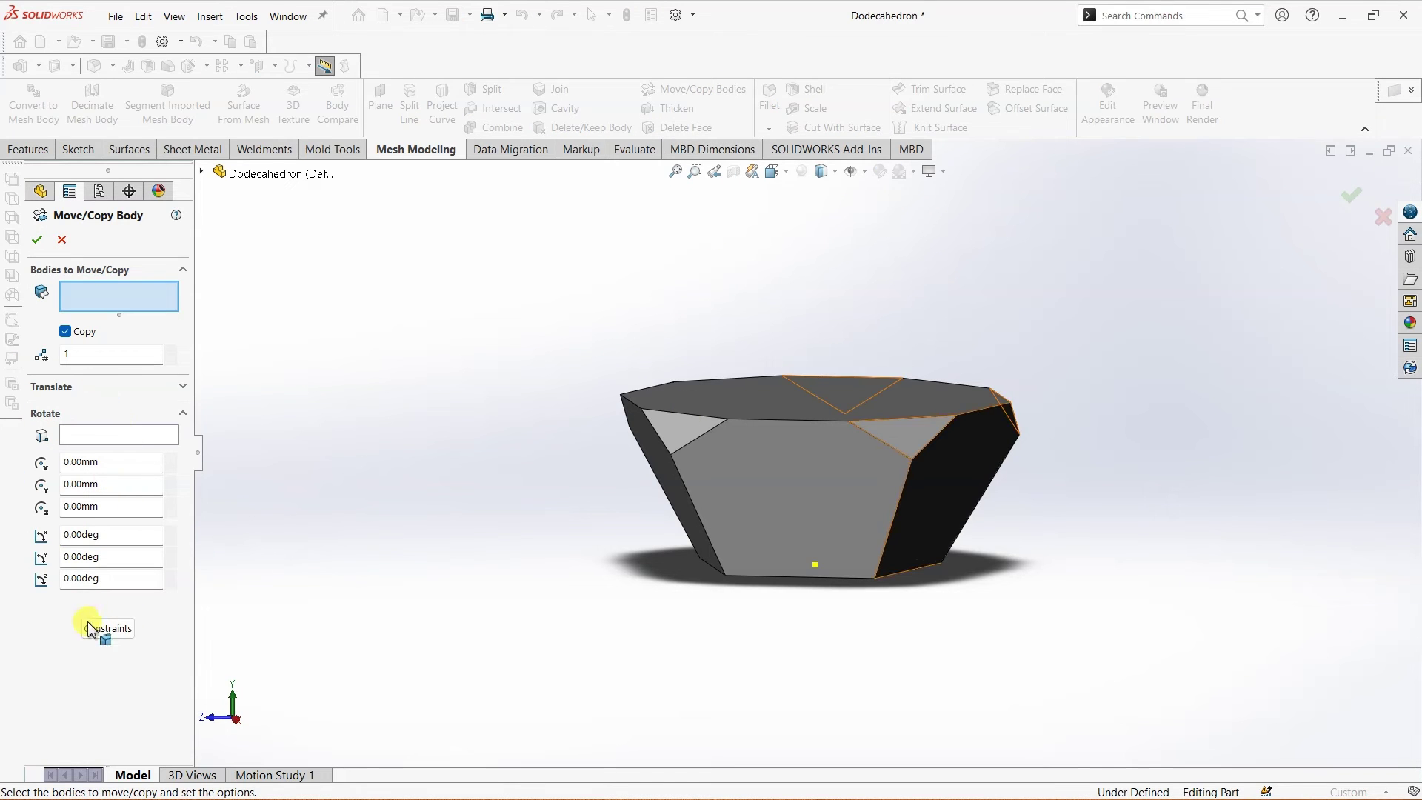
click(109, 629)
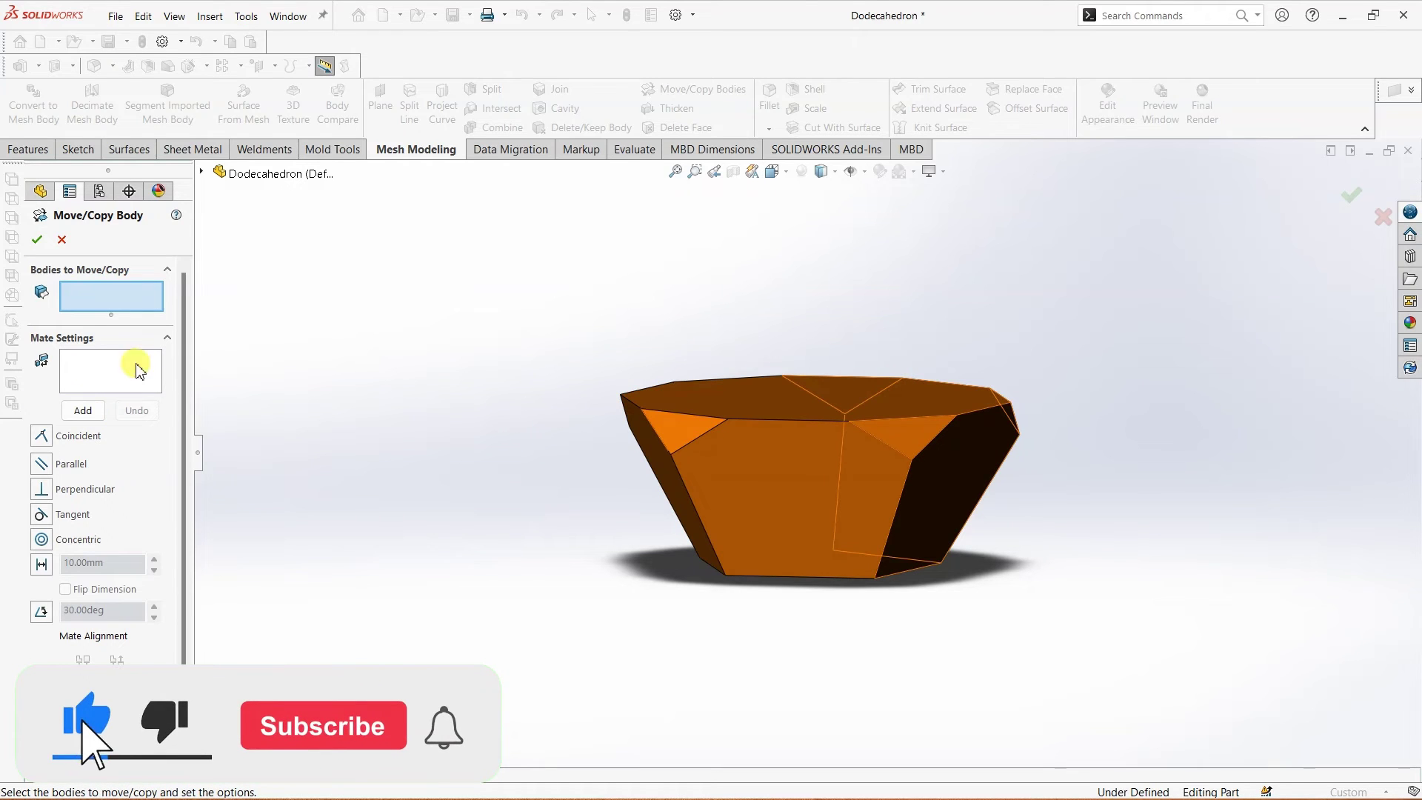
click(691, 455)
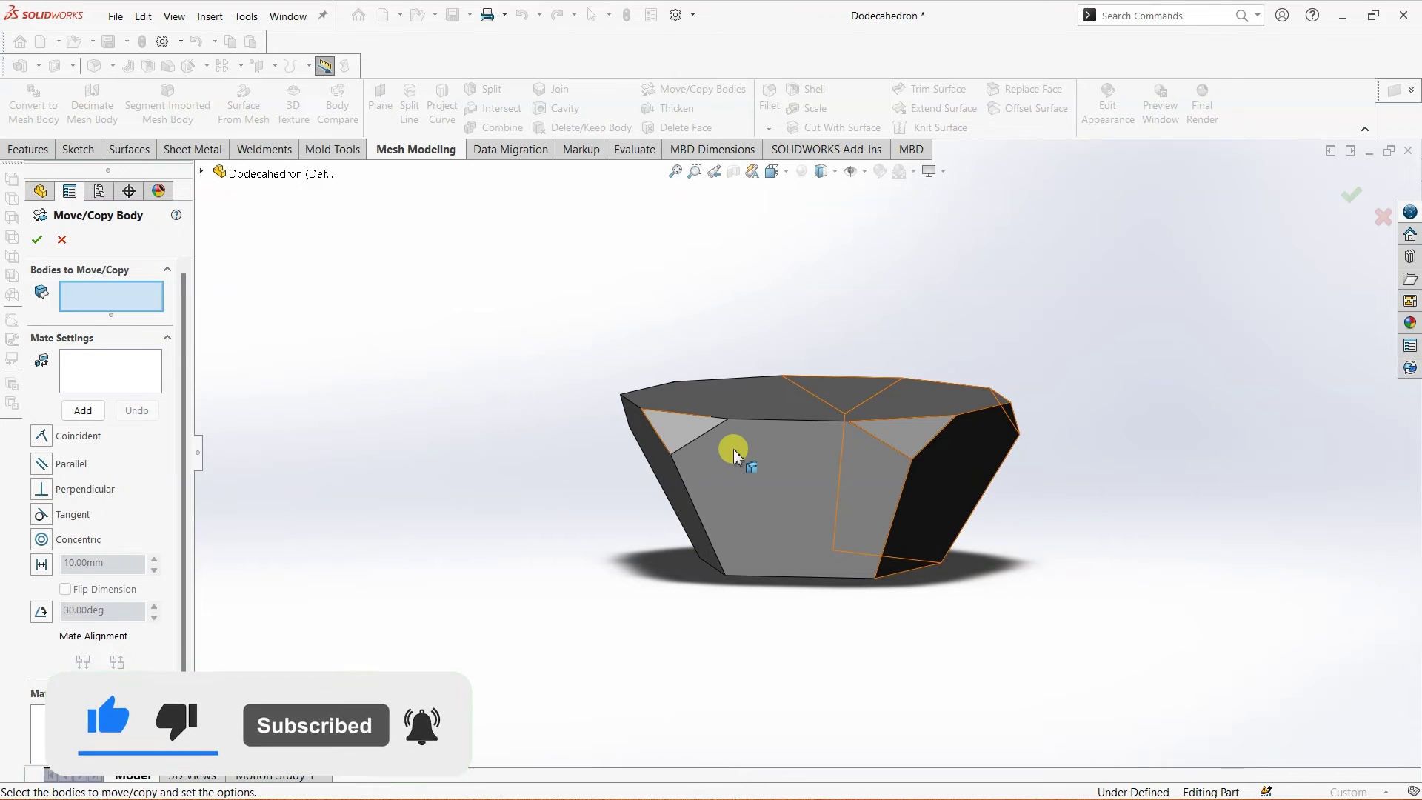
click(88, 368)
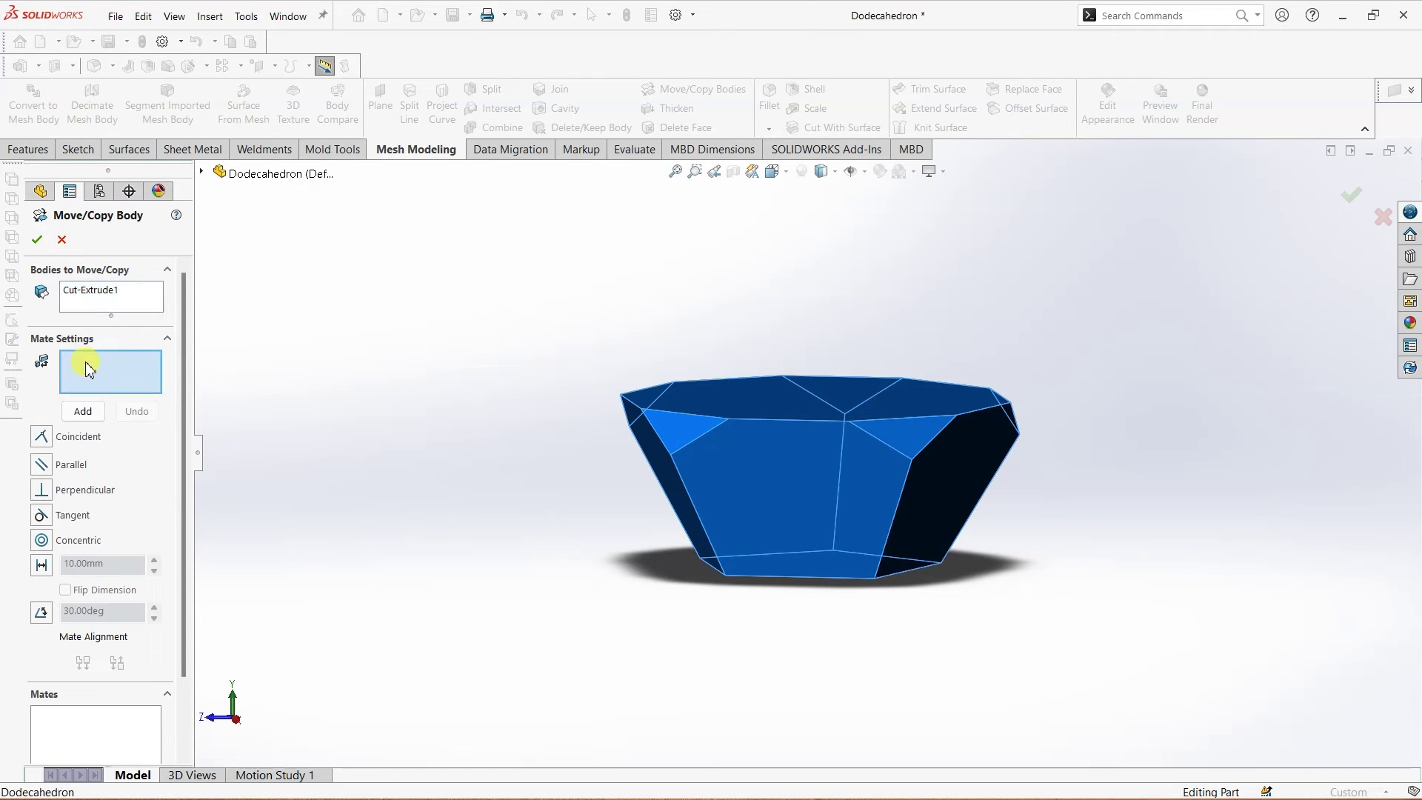
click(795, 400)
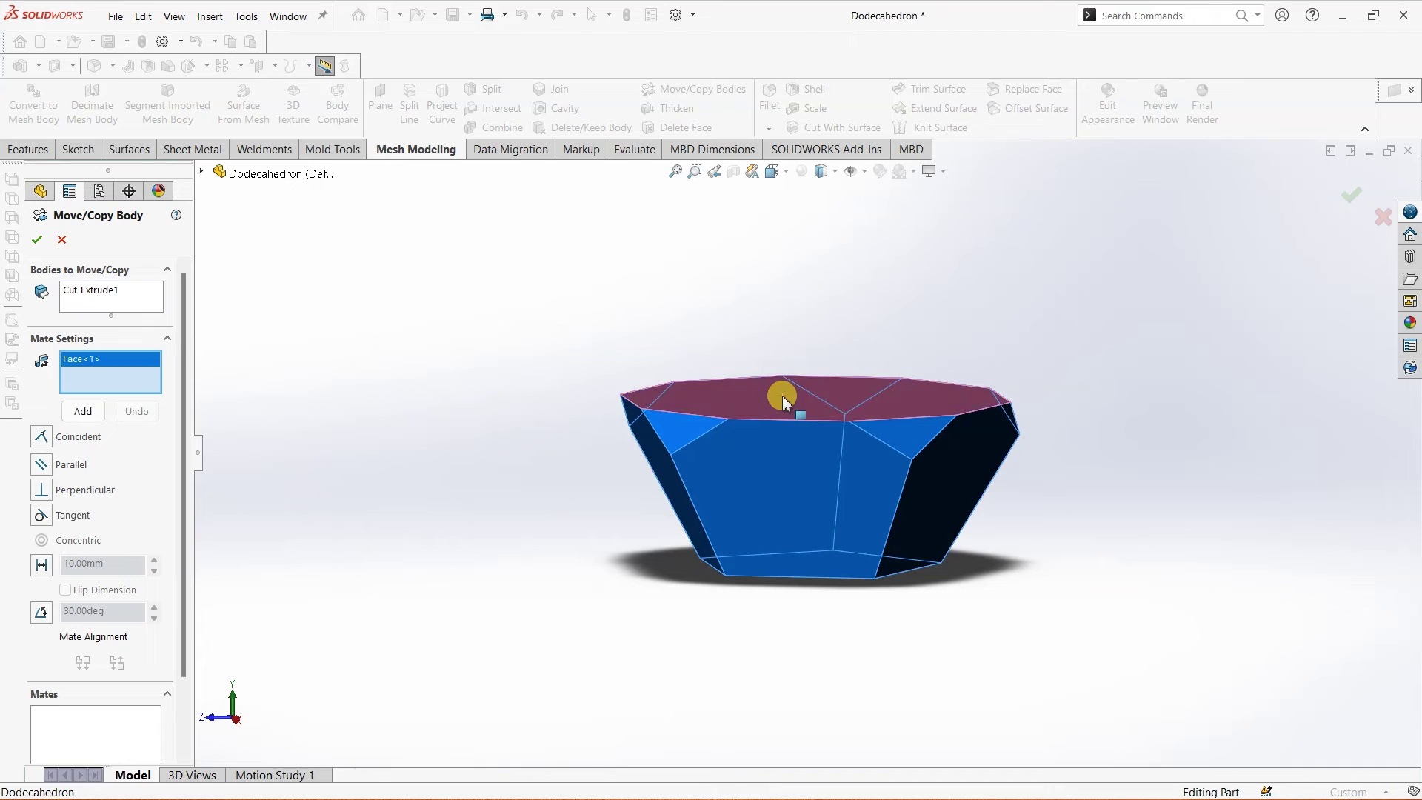
click(203, 173)
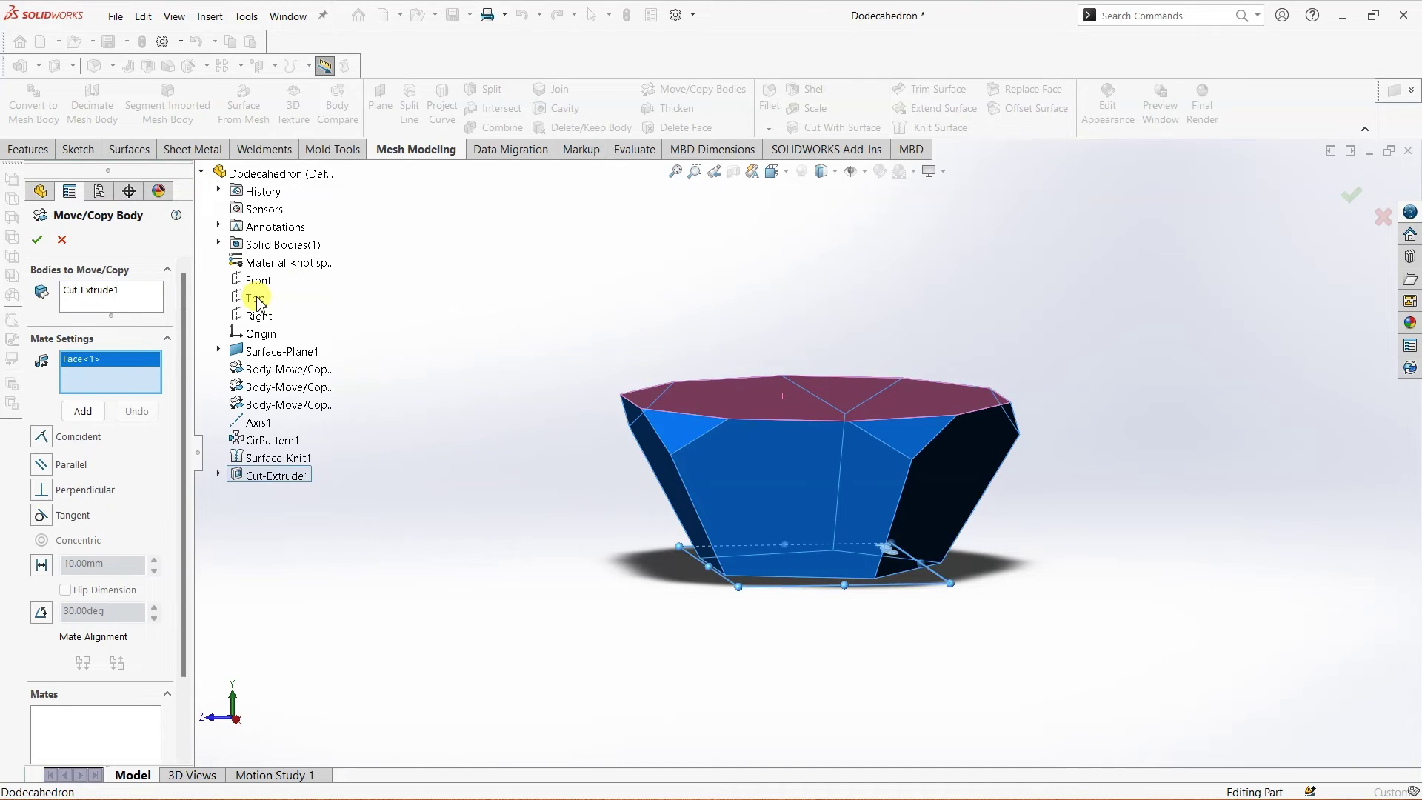
click(255, 298)
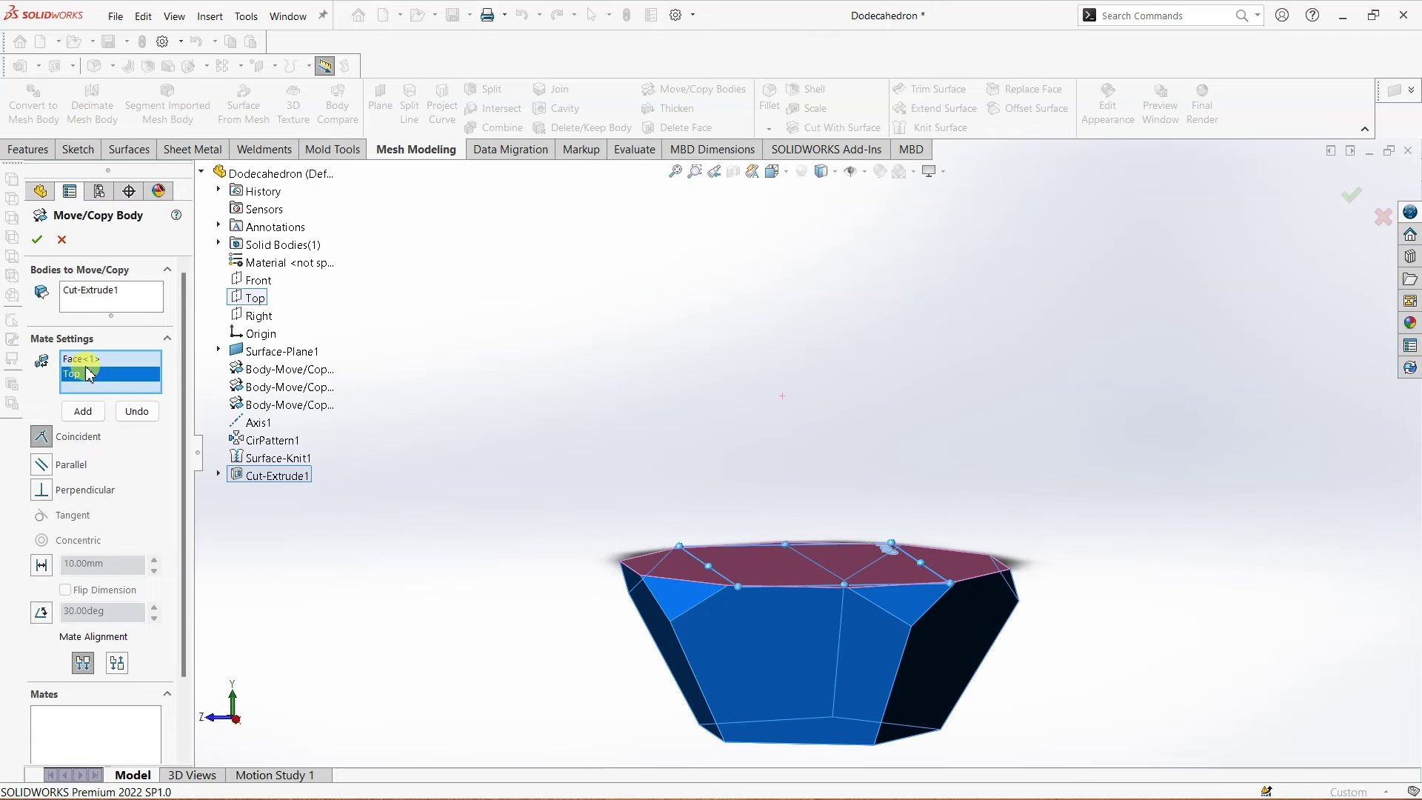
click(38, 239)
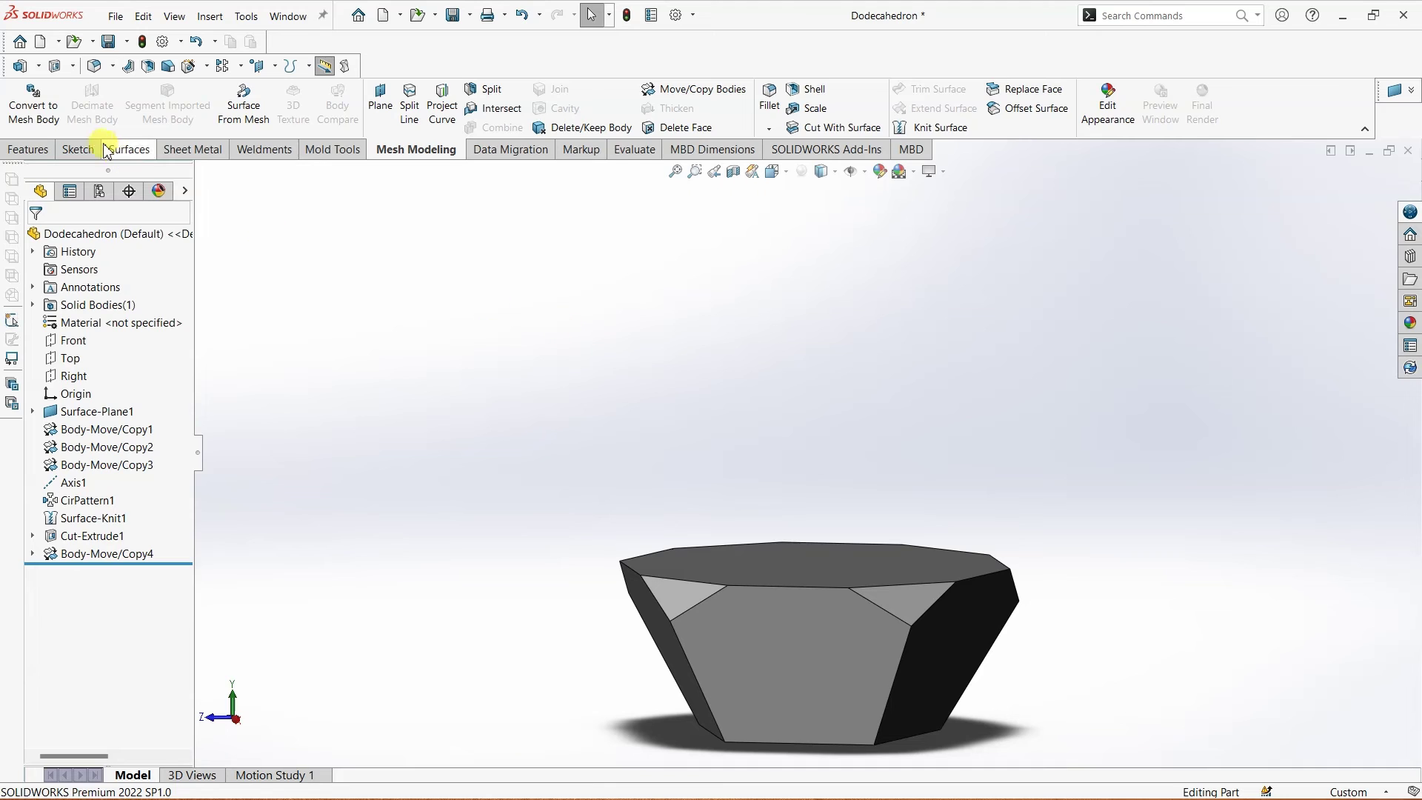
Mirror the half body about its flat cut face with Merge solids turned off.
click(34, 151)
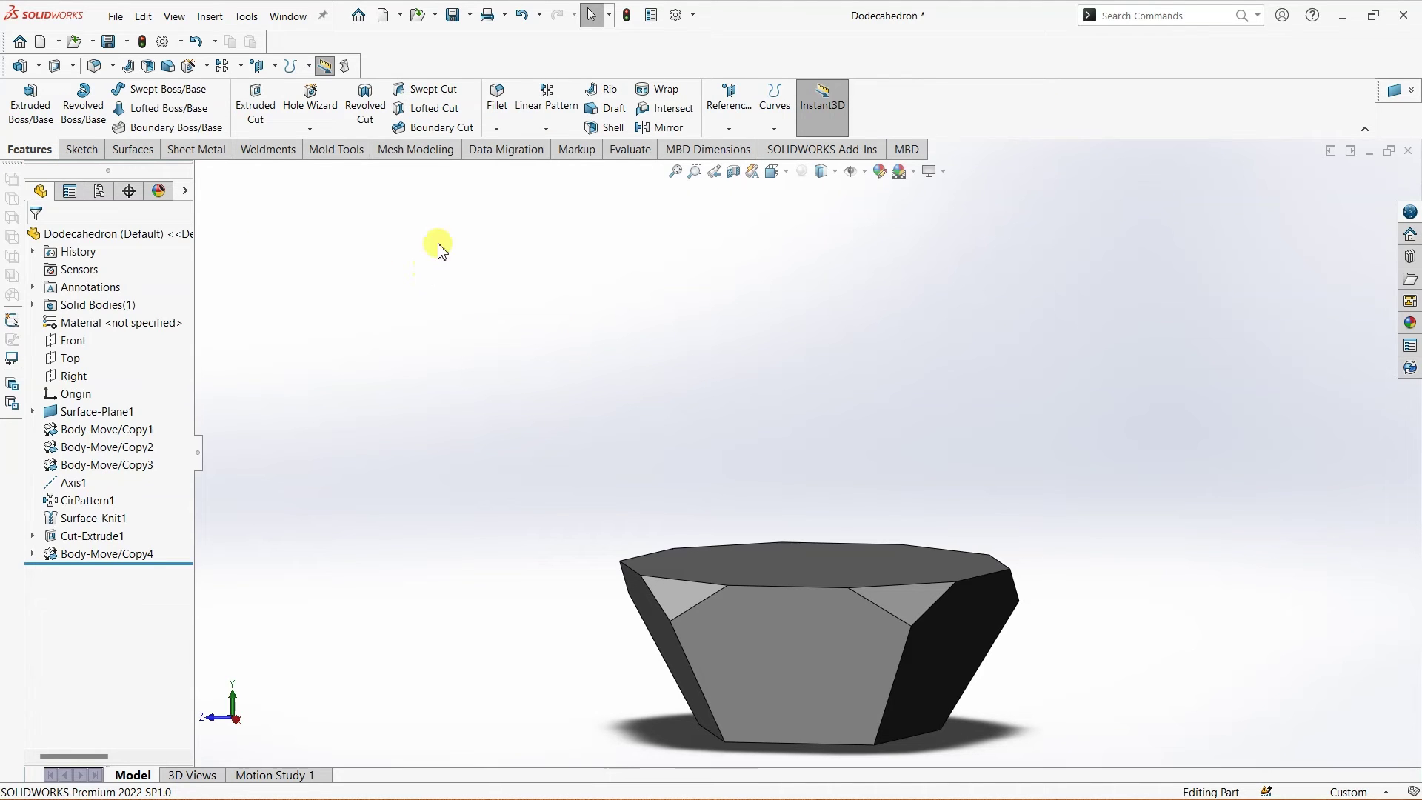
click(655, 128)
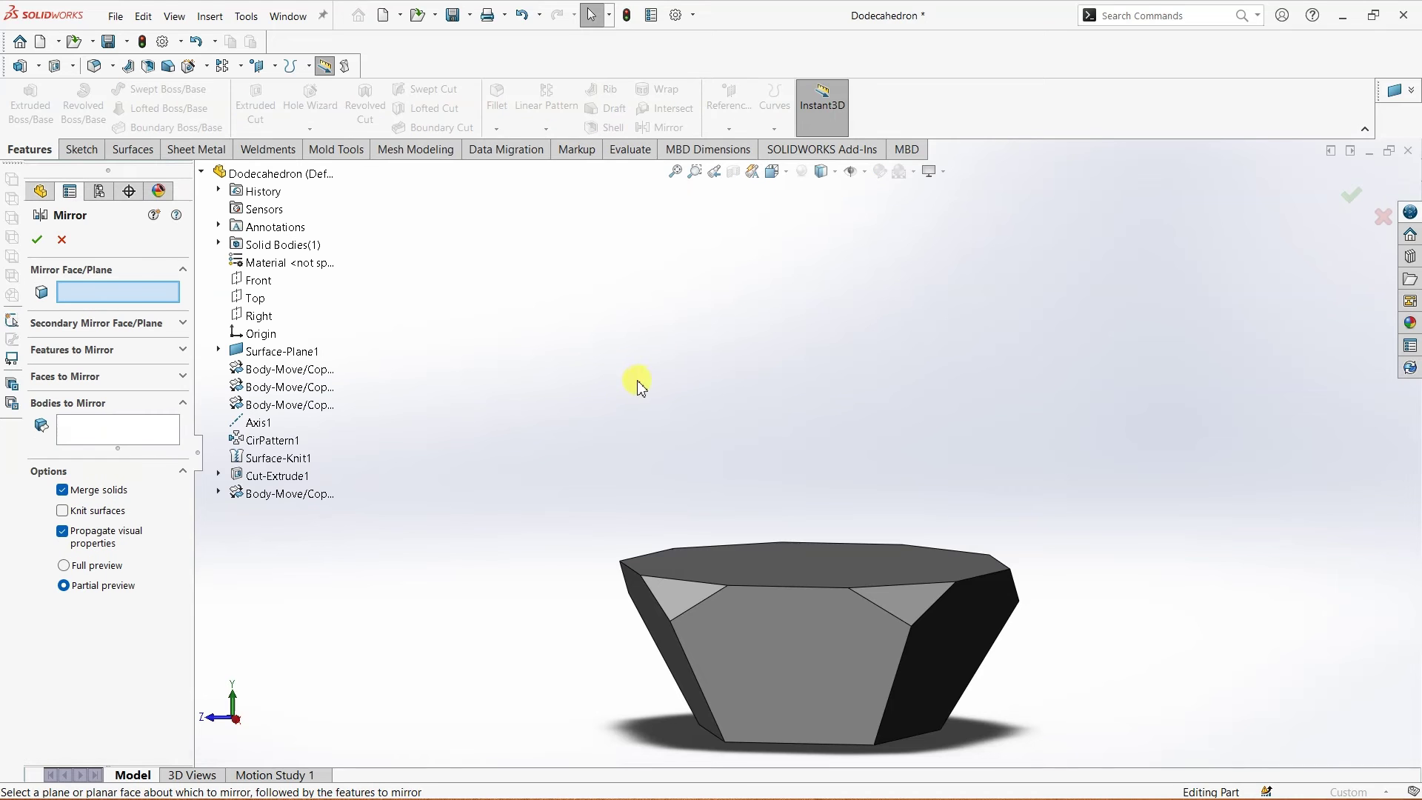
click(832, 565)
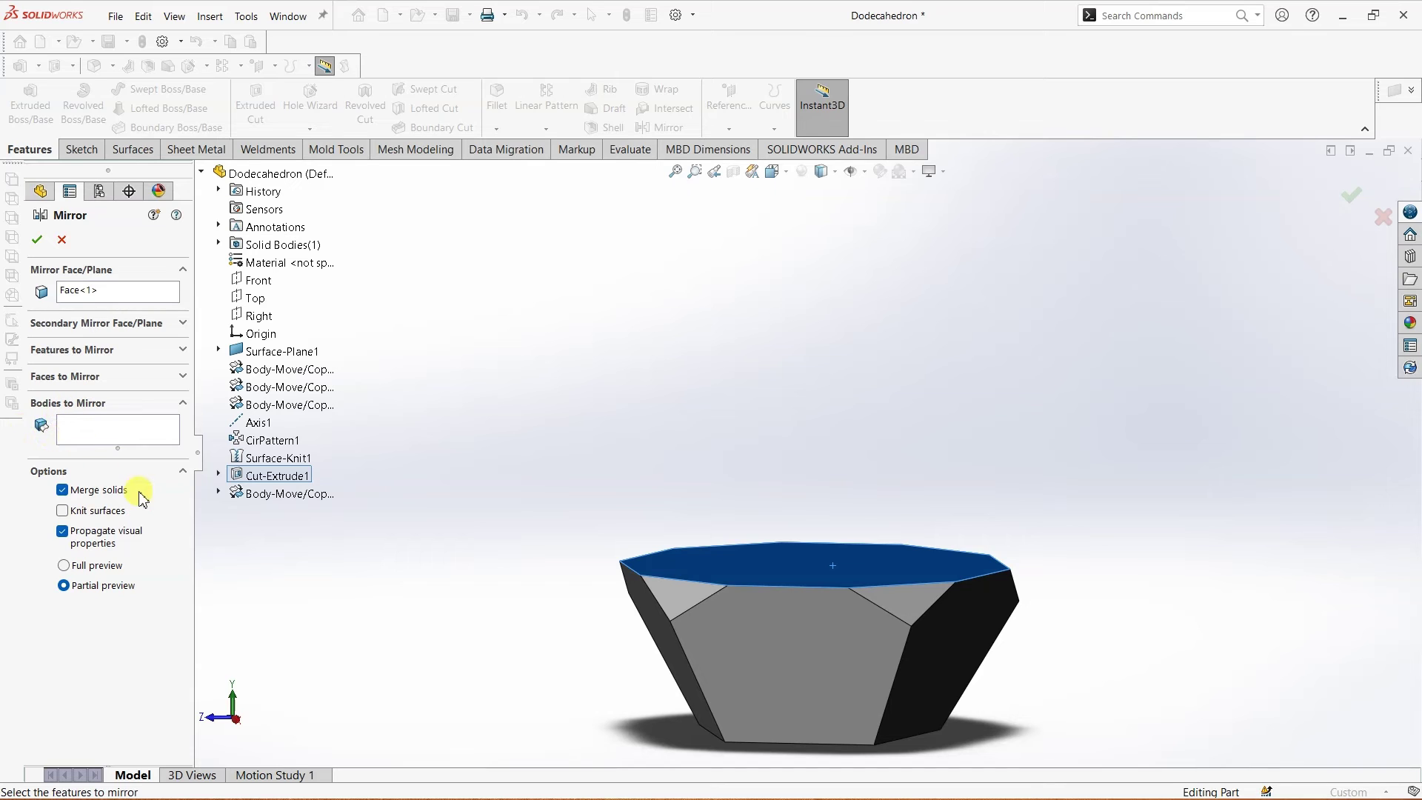
click(63, 491)
click(105, 435)
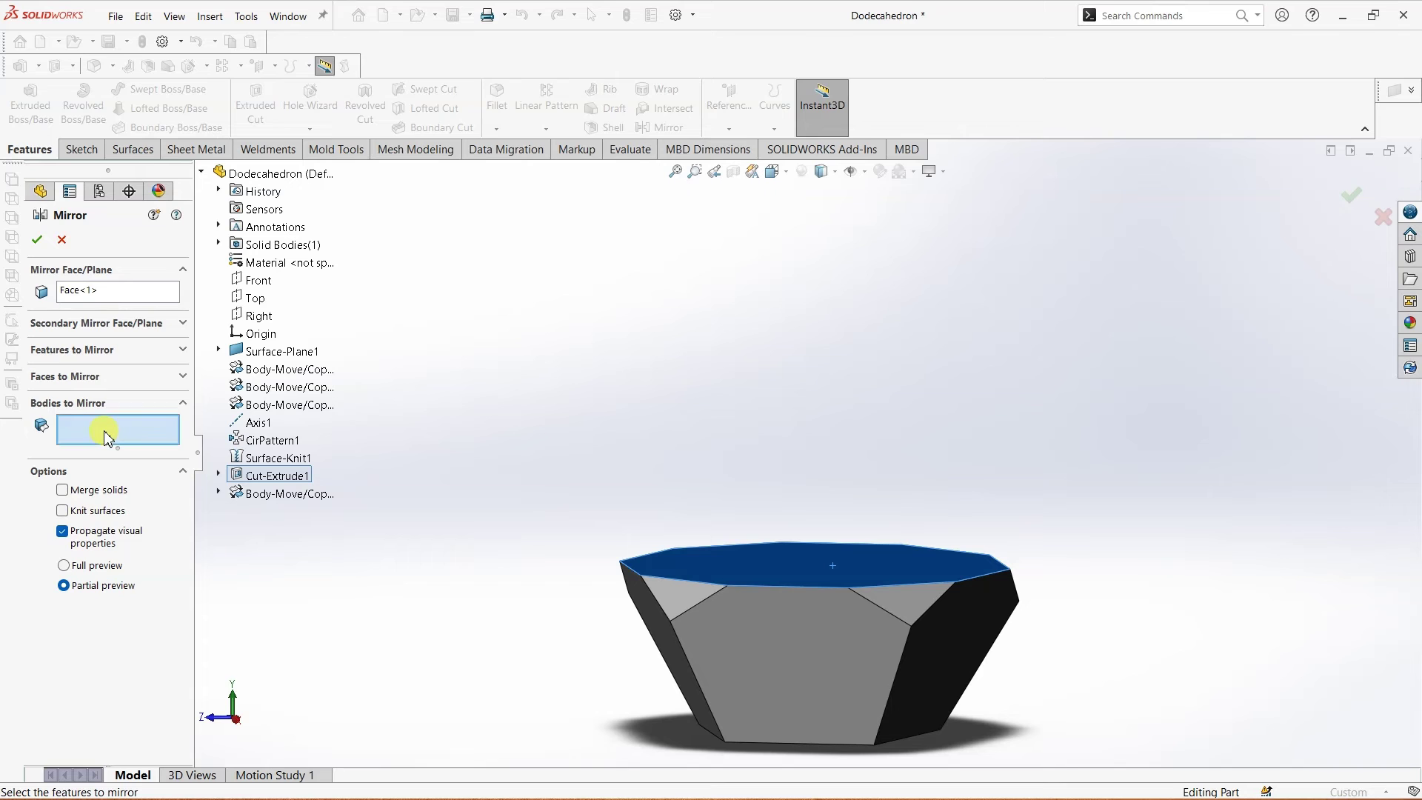
click(743, 625)
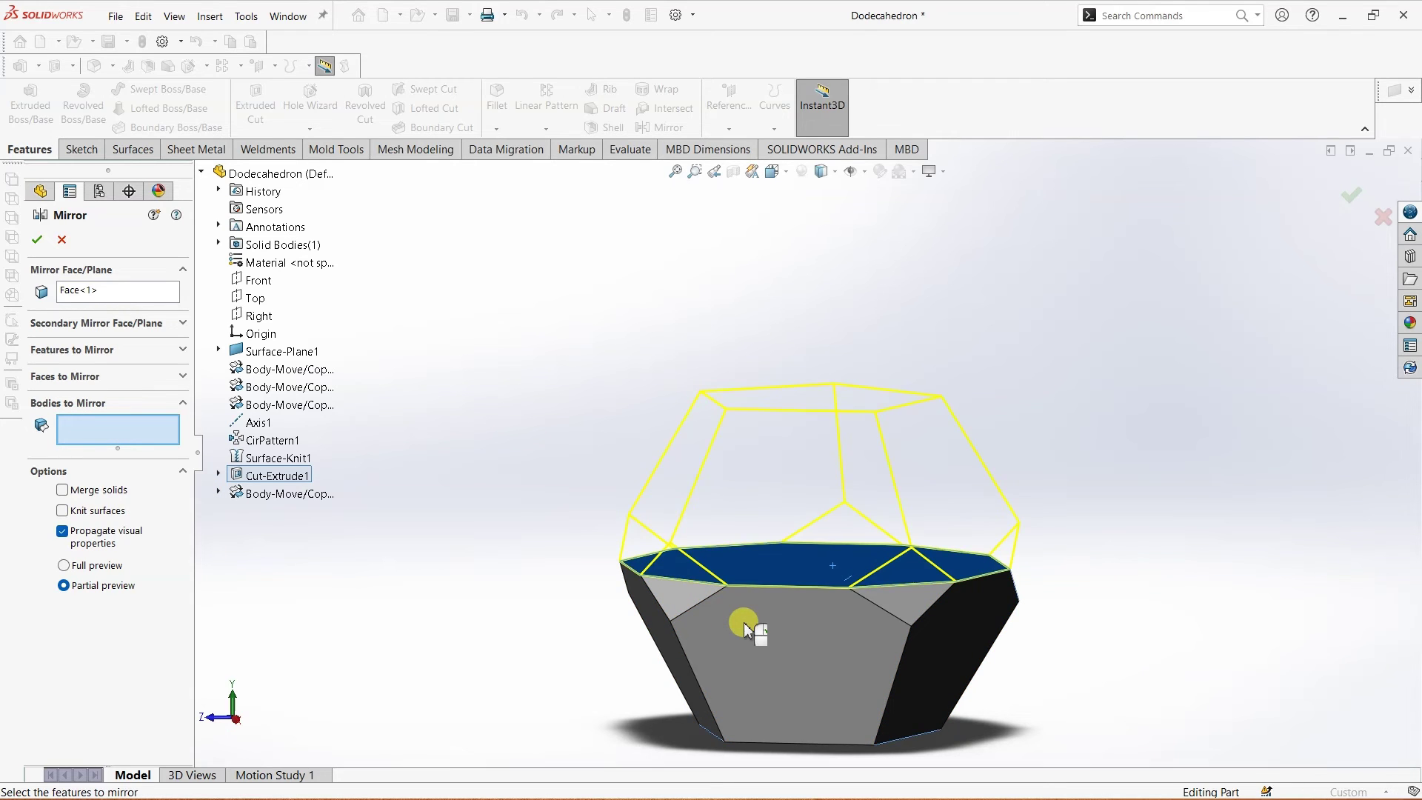
click(38, 237)
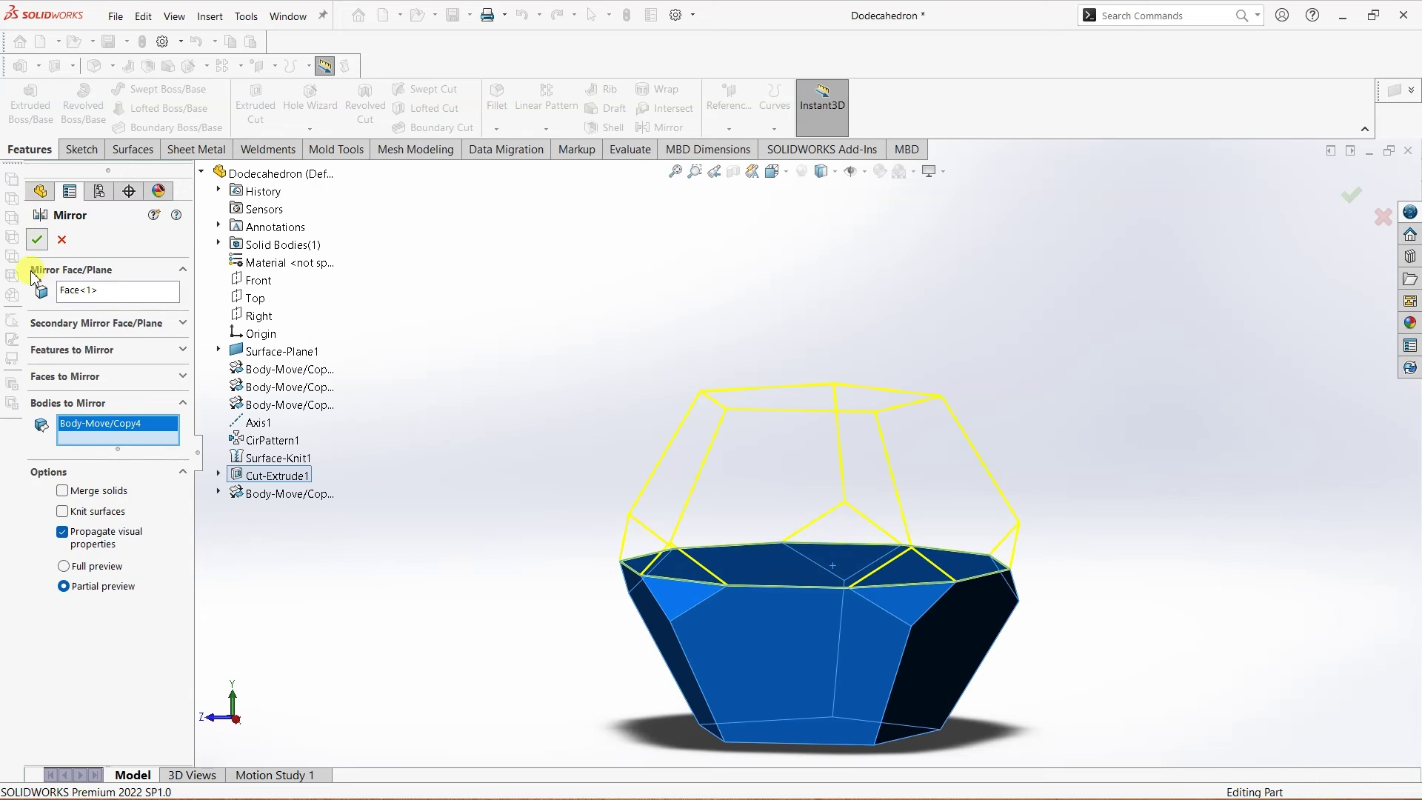
Add a coincident mate between a cut-face corner vertex of the lower half and a matching vertex of the mirrored half.
middle_drag(524, 466, 1073, 423)
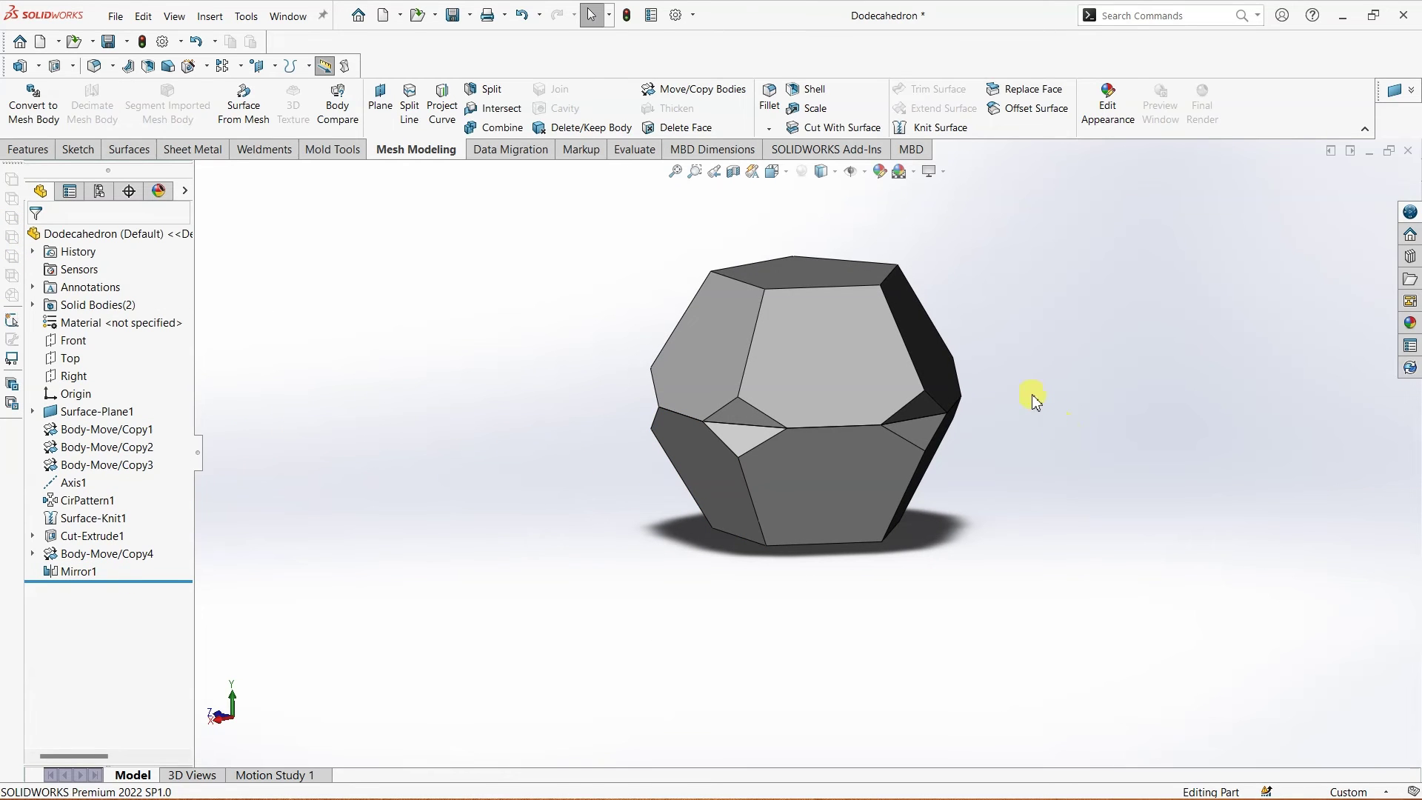
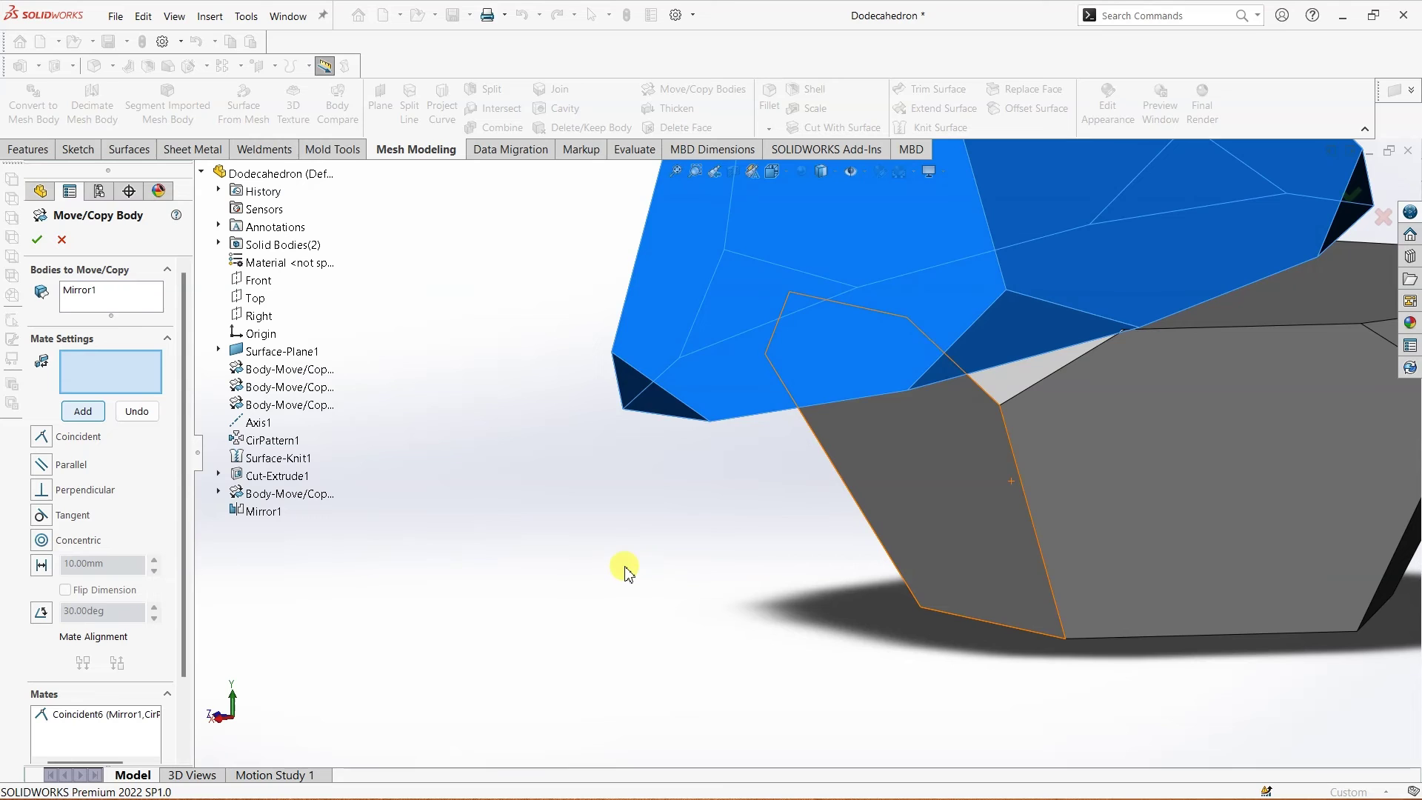
scroll(625, 567, up, 2)
middle_drag(625, 568, 459, 438)
scroll(525, 459, down, 2)
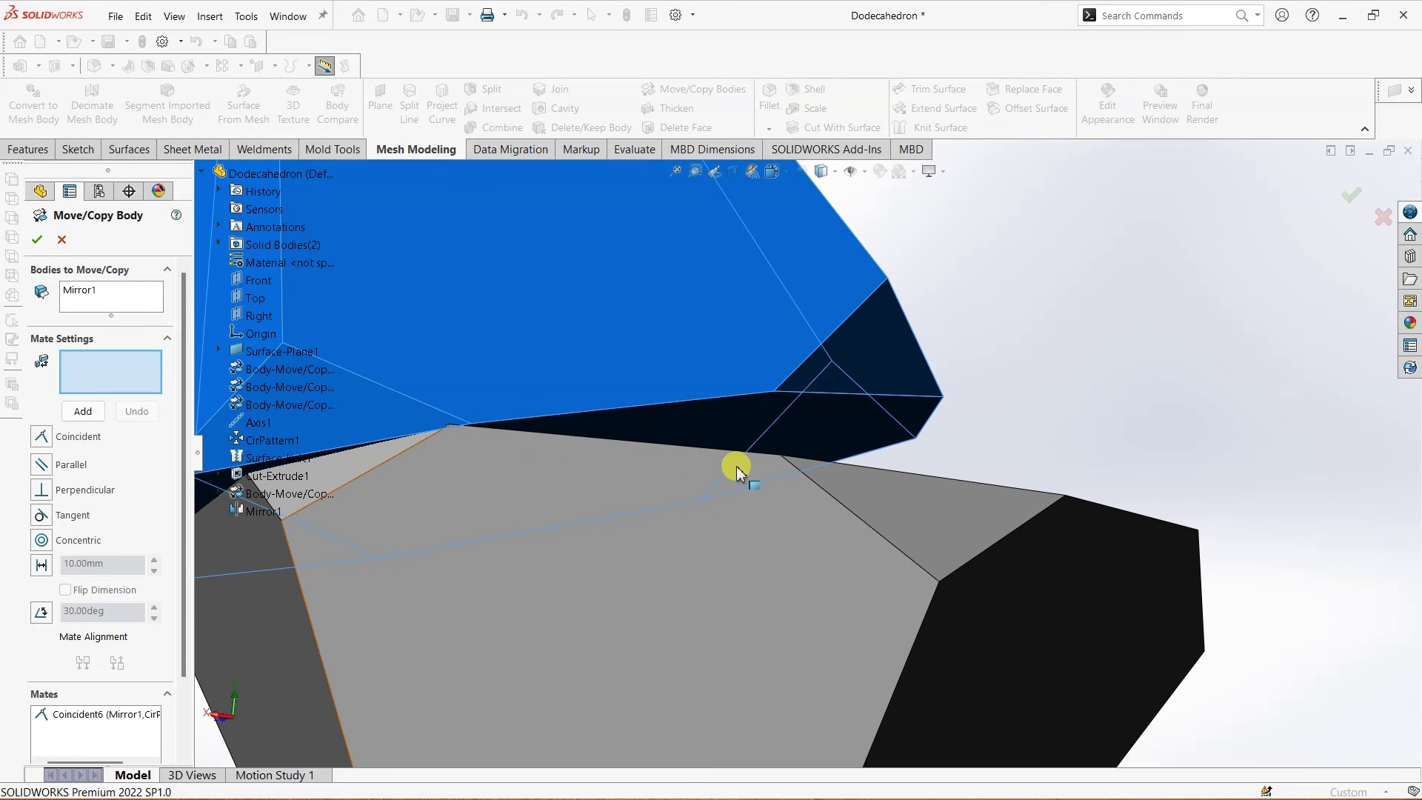
click(779, 454)
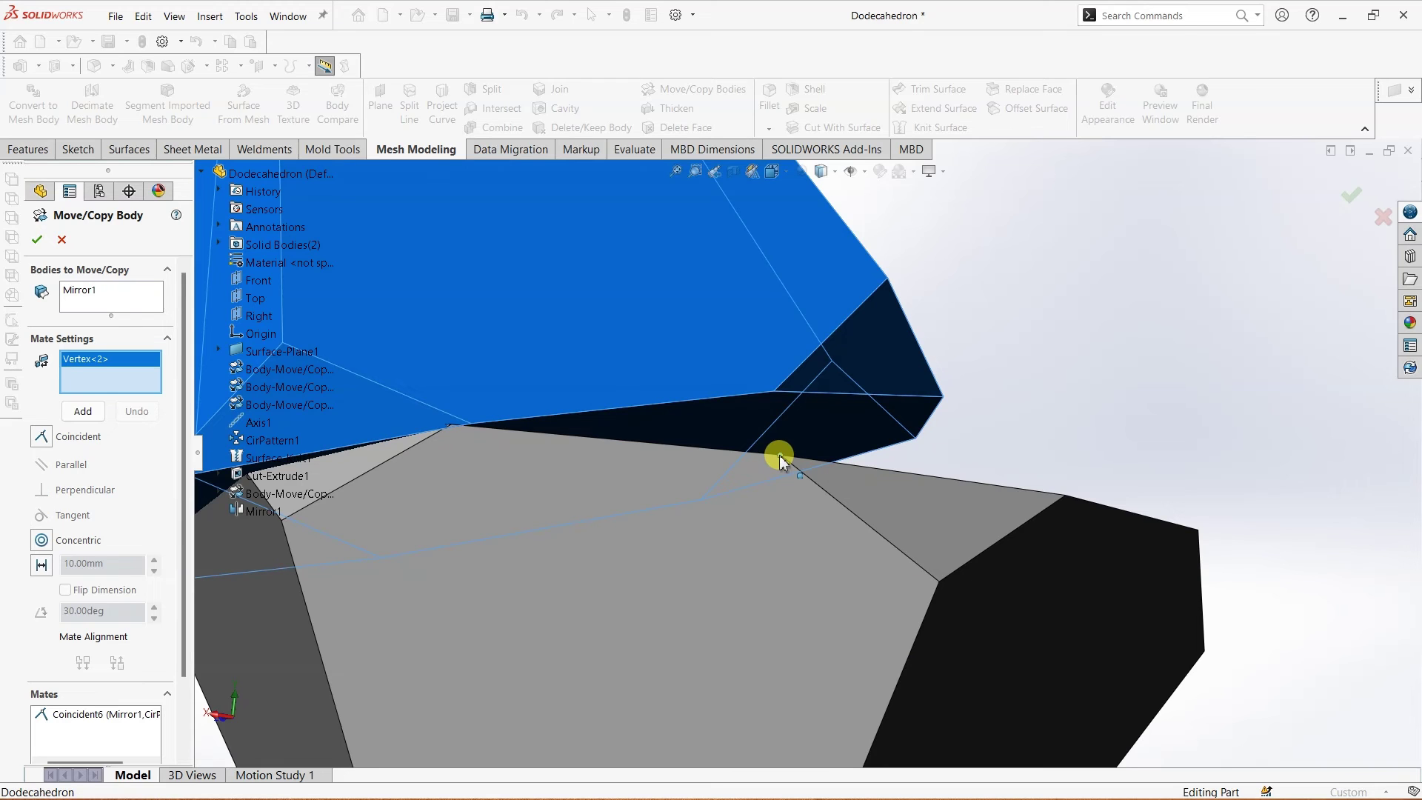
click(470, 423)
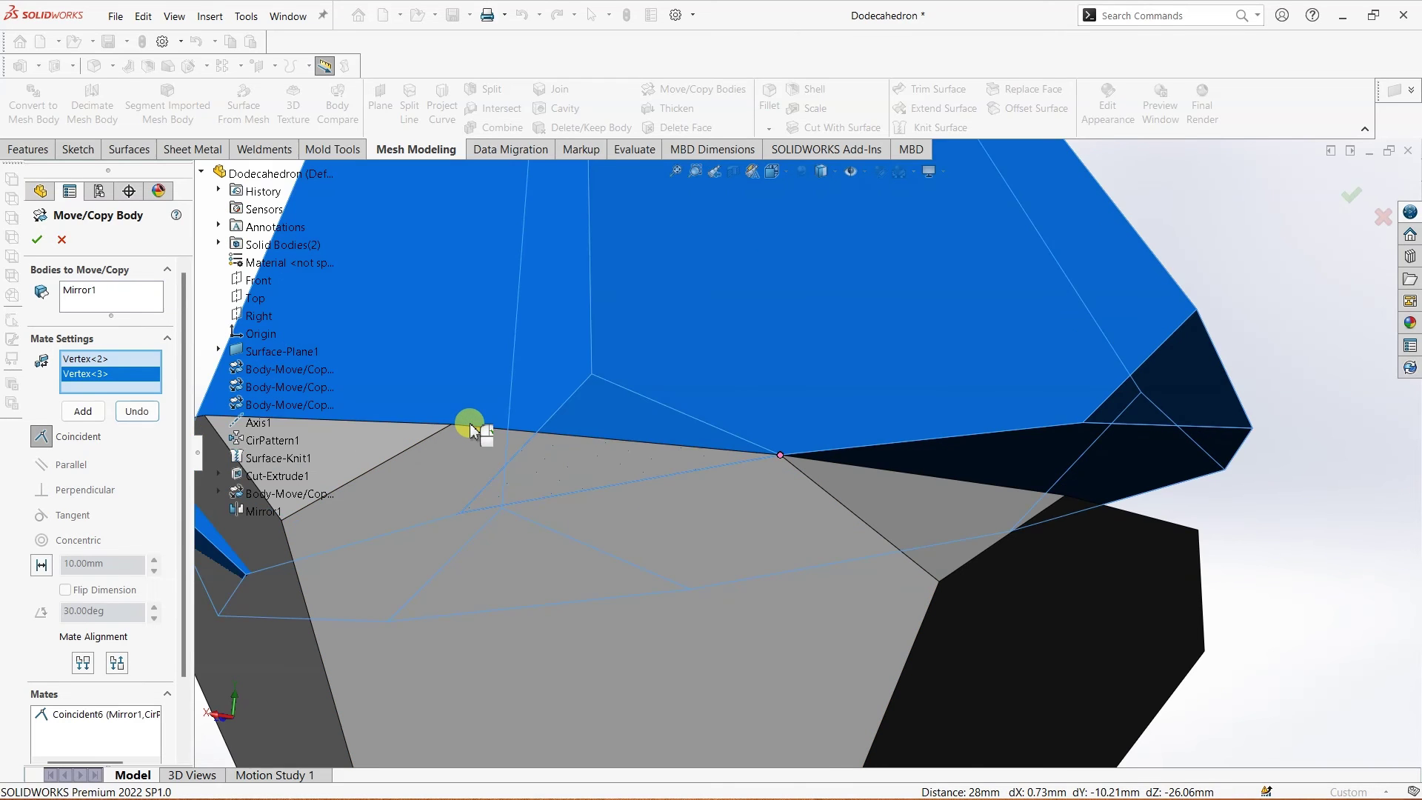
click(83, 411)
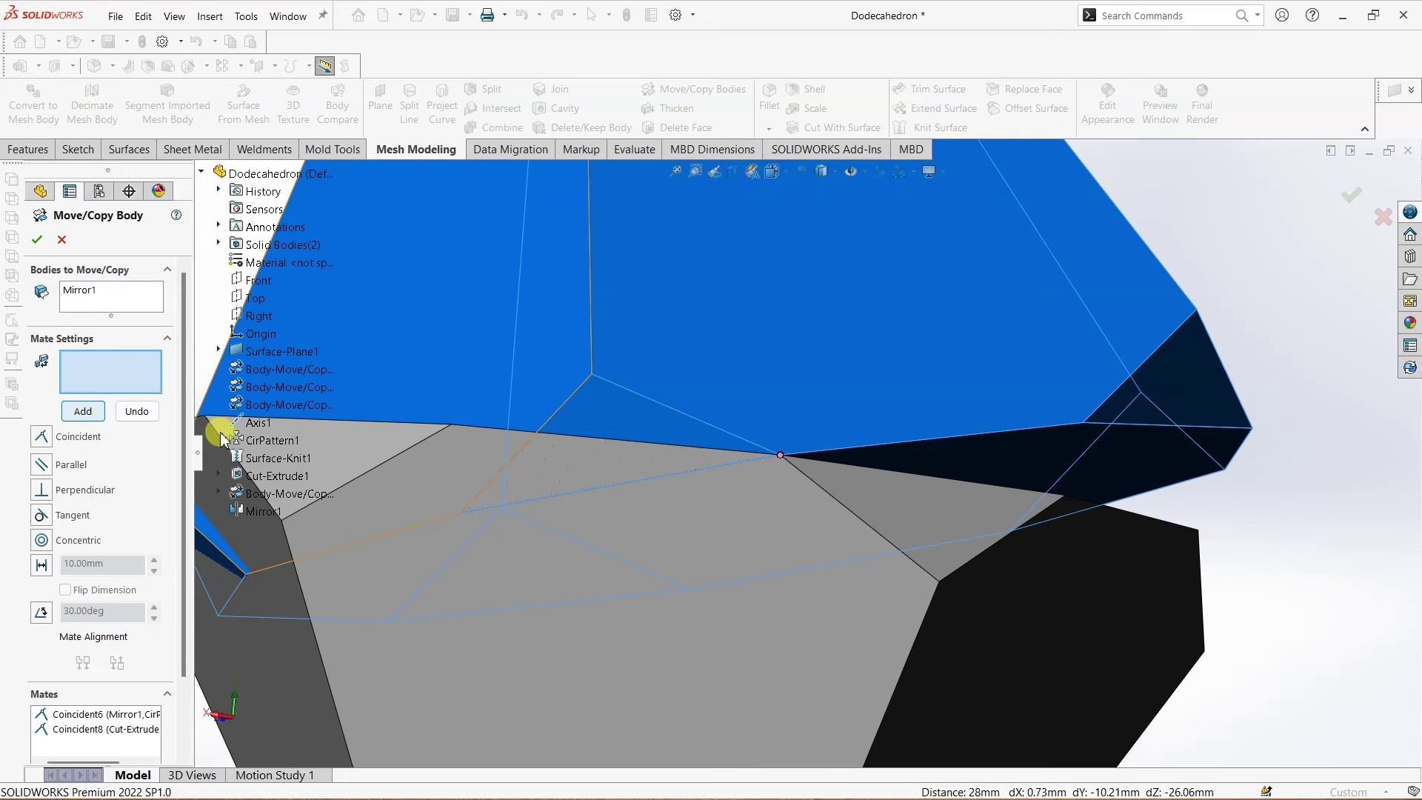
Delete the coincident mate between the side faces of the two halves, keeping the vertex mate.
scroll(768, 562, up, 5)
click(766, 559)
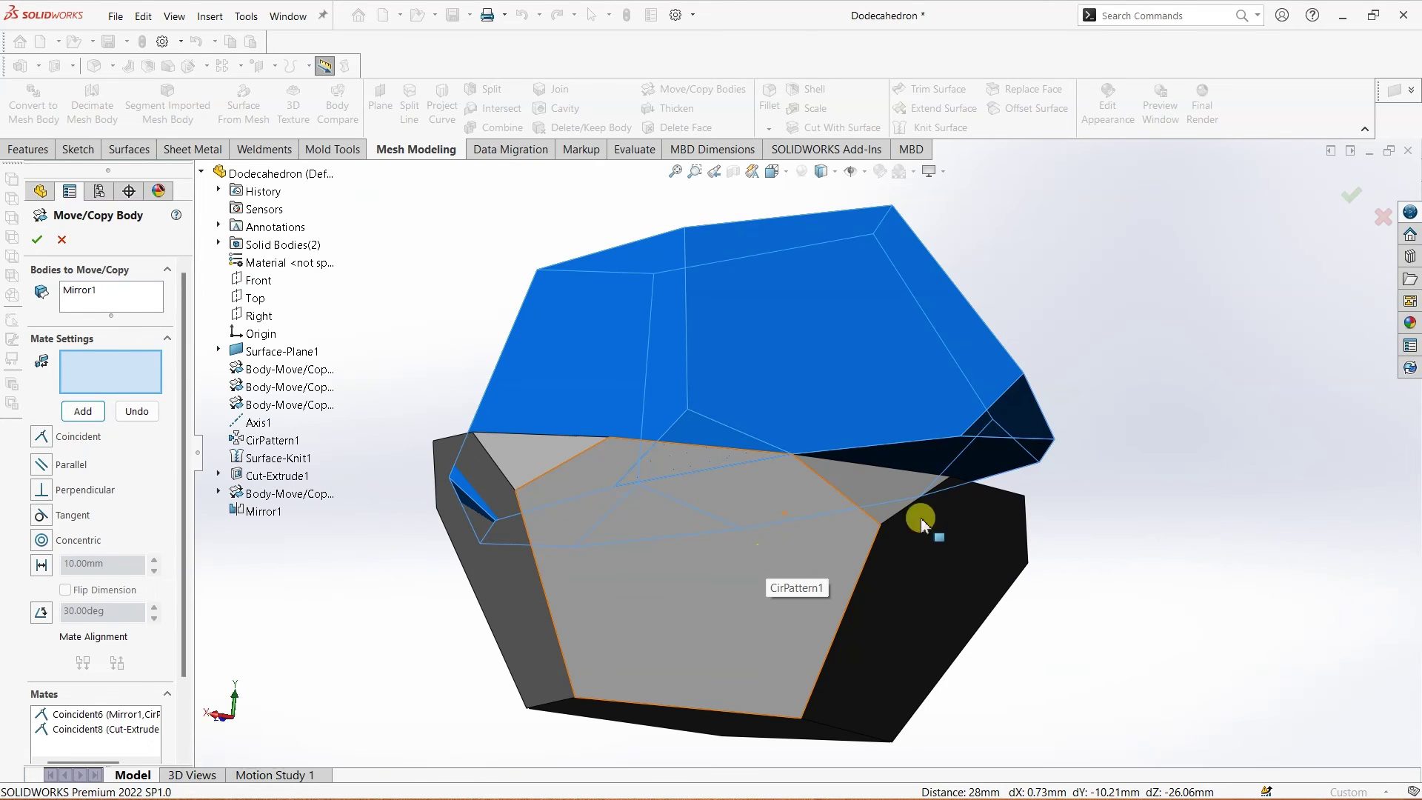
click(921, 518)
click(115, 730)
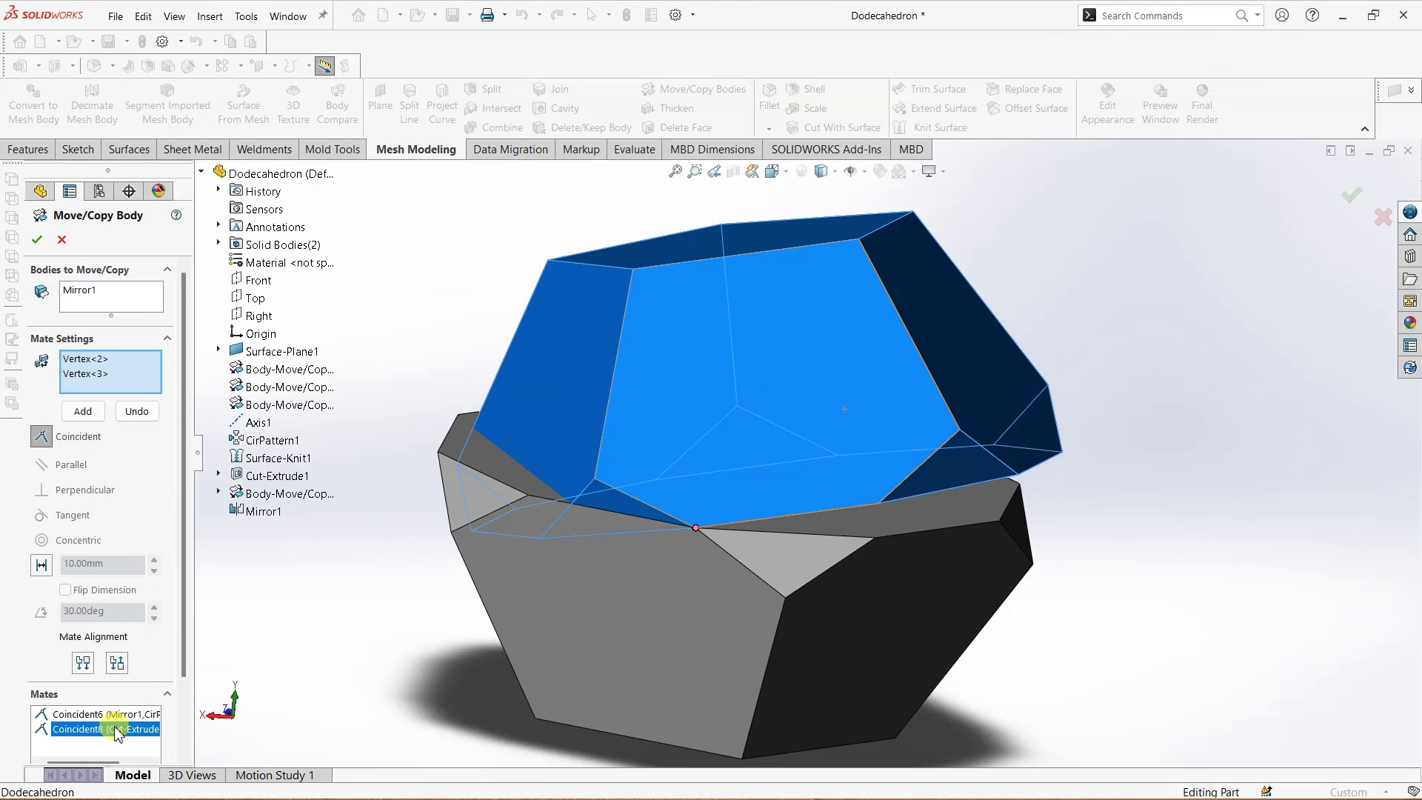
click(117, 715)
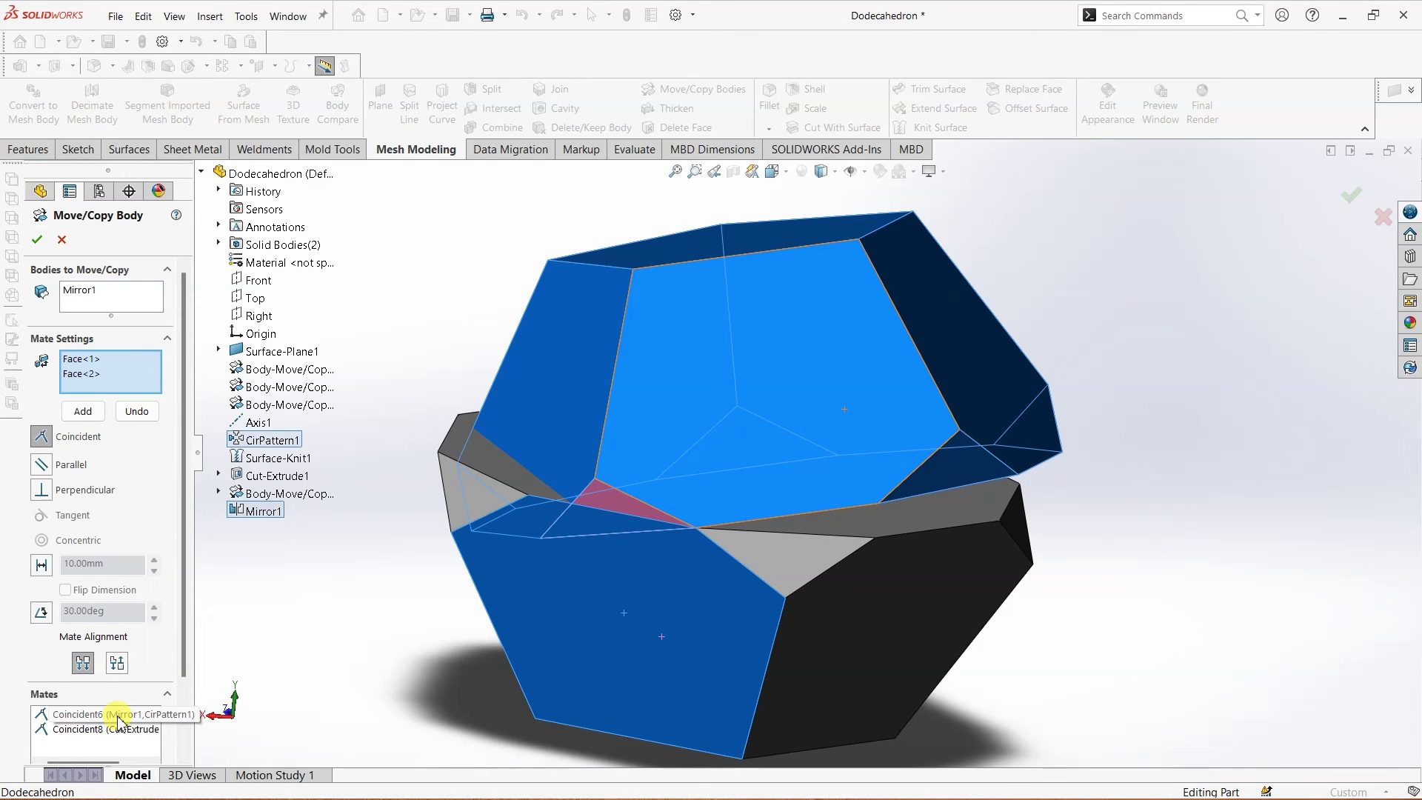
right_click(119, 722)
click(157, 740)
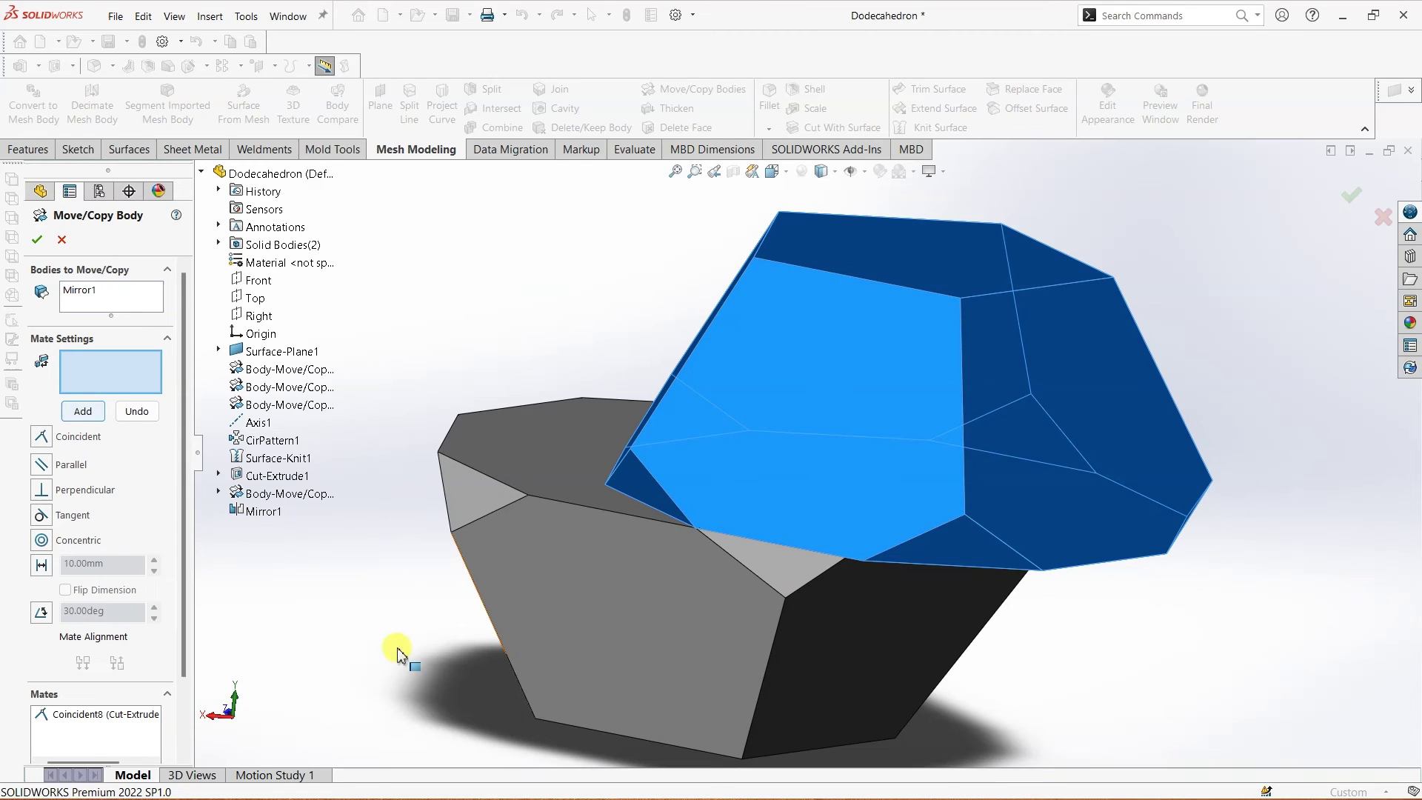
Add a coincident mate between the flat cut faces of the mirrored half and the lower half.
middle_drag(326, 413, 426, 404)
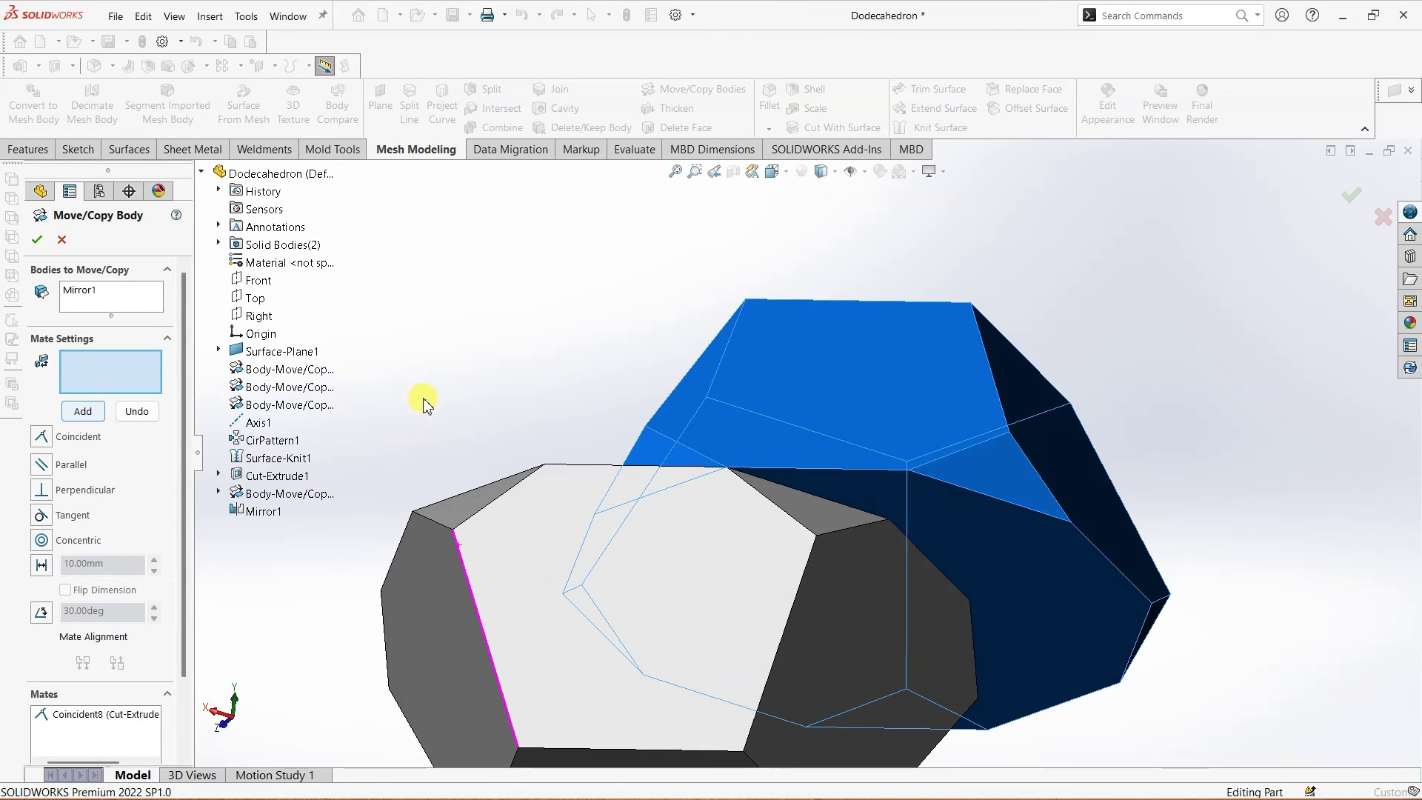
click(1003, 523)
middle_drag(1171, 323, 1190, 434)
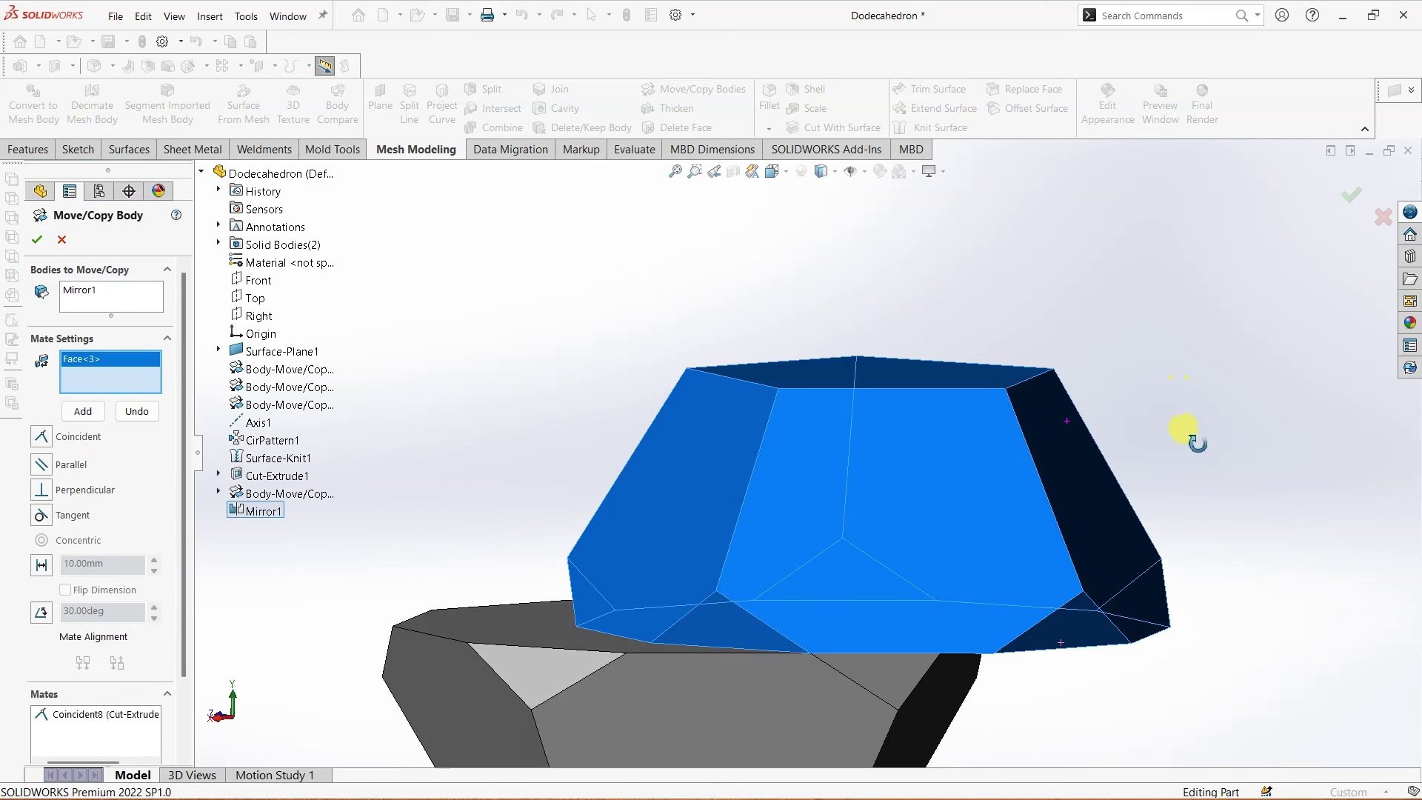
click(544, 614)
click(83, 411)
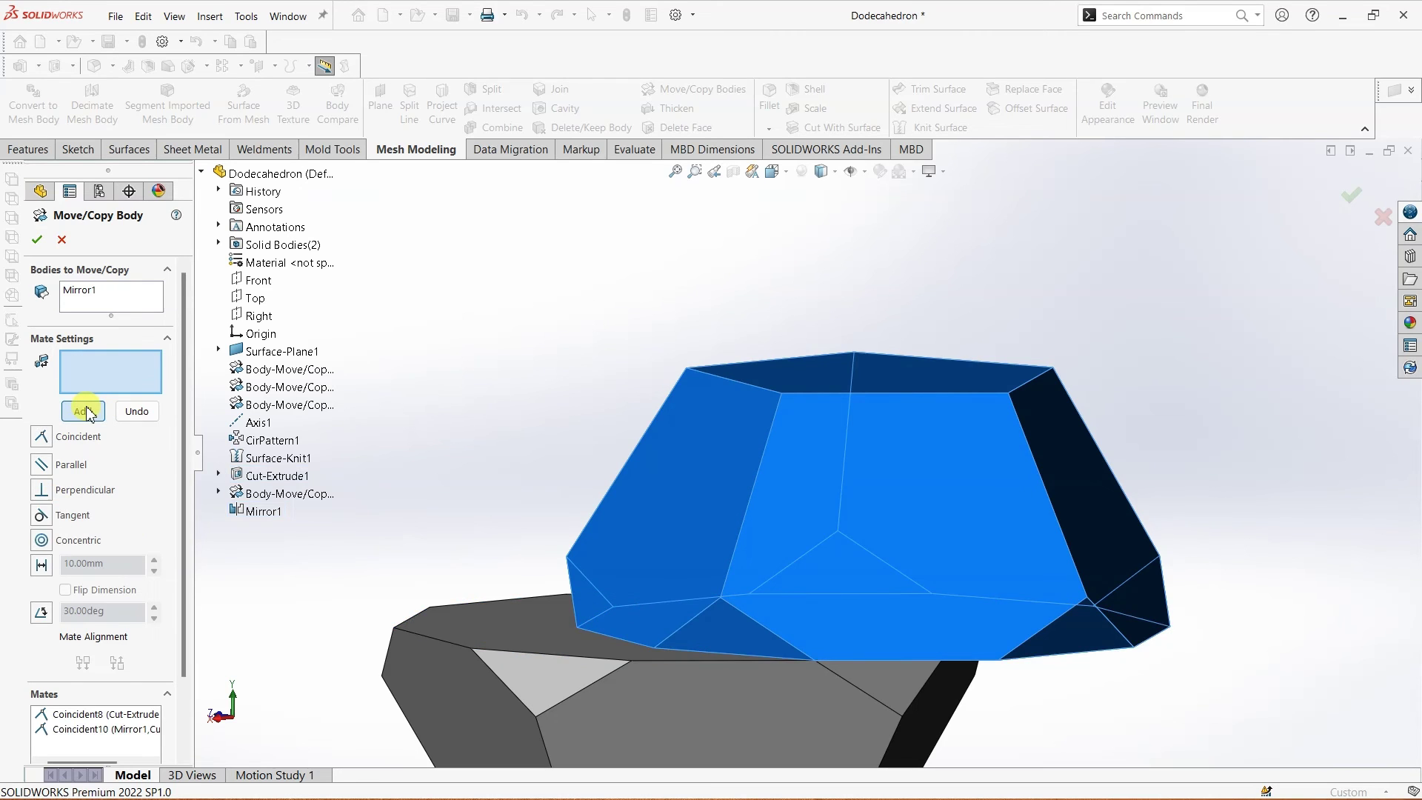
Mate the neighbouring cut-face corner vertices of both halves as coincident and finish moving the mirrored body.
middle_drag(381, 530, 418, 547)
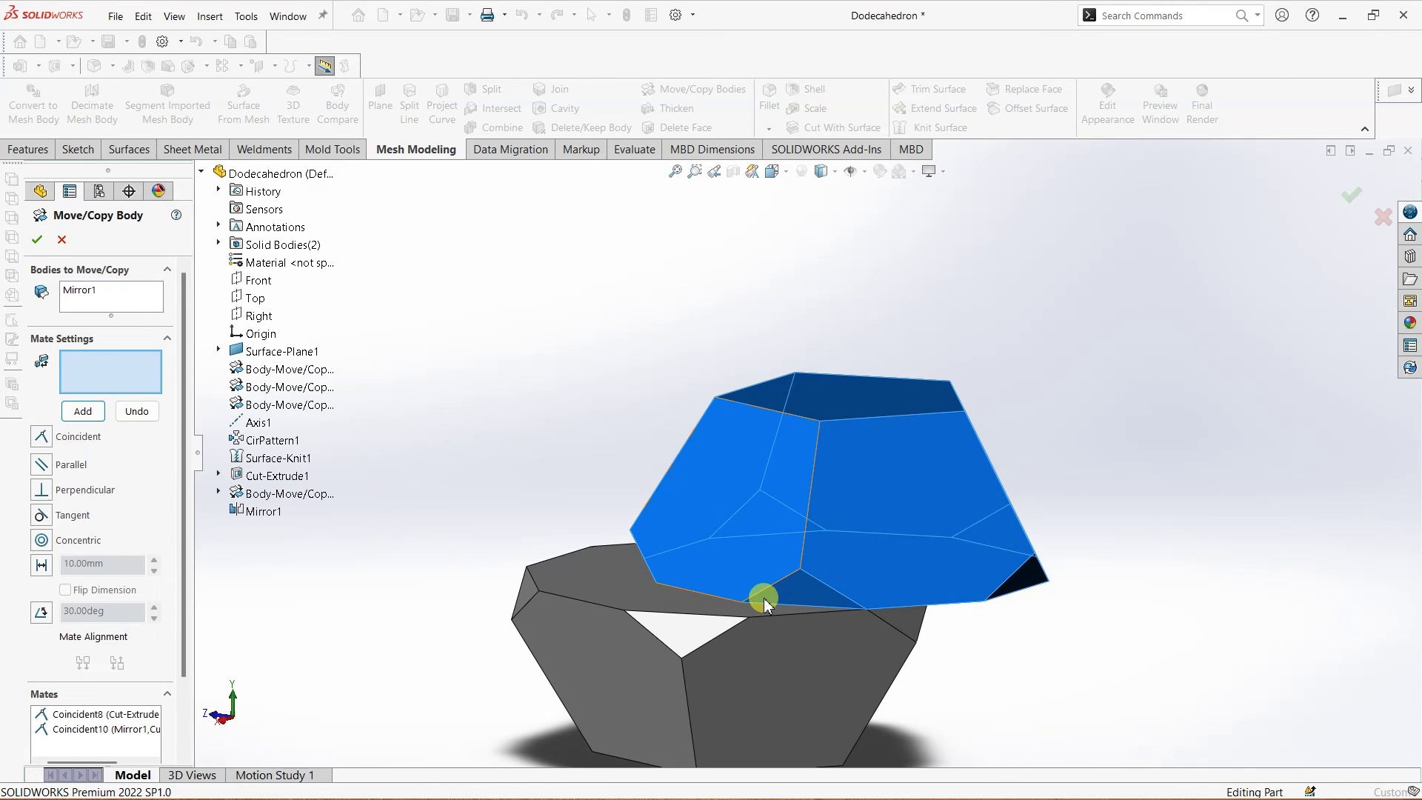
scroll(764, 602, down, 5)
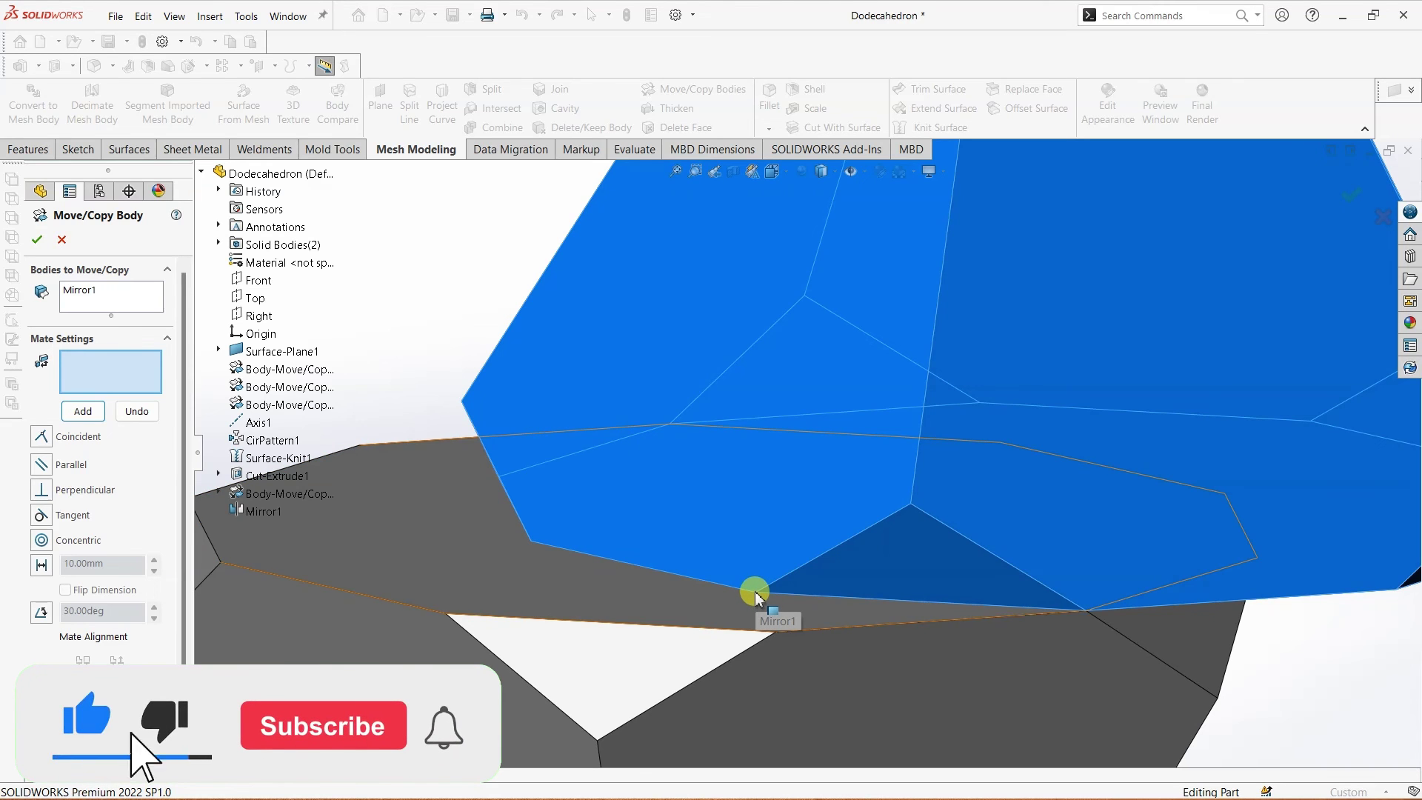
click(774, 634)
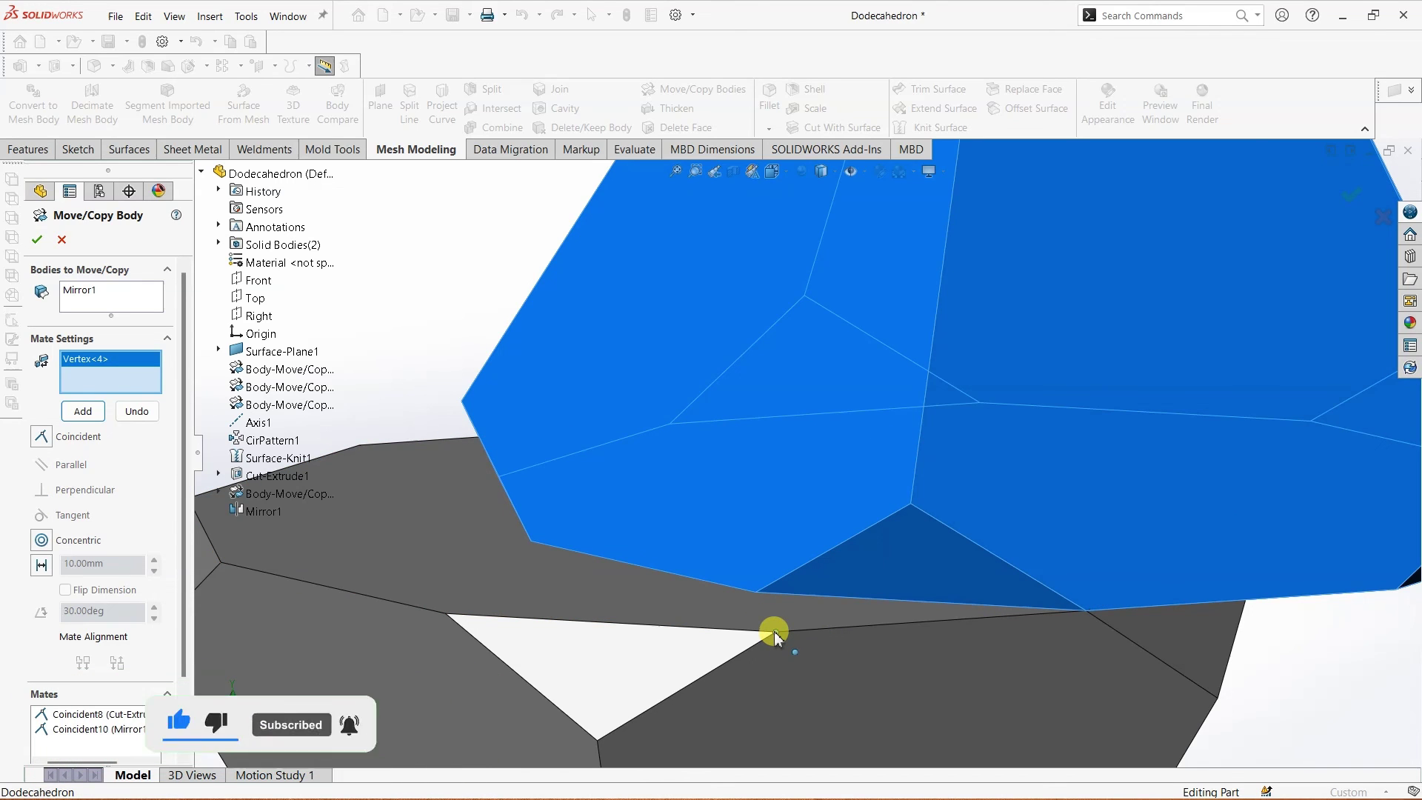
click(759, 595)
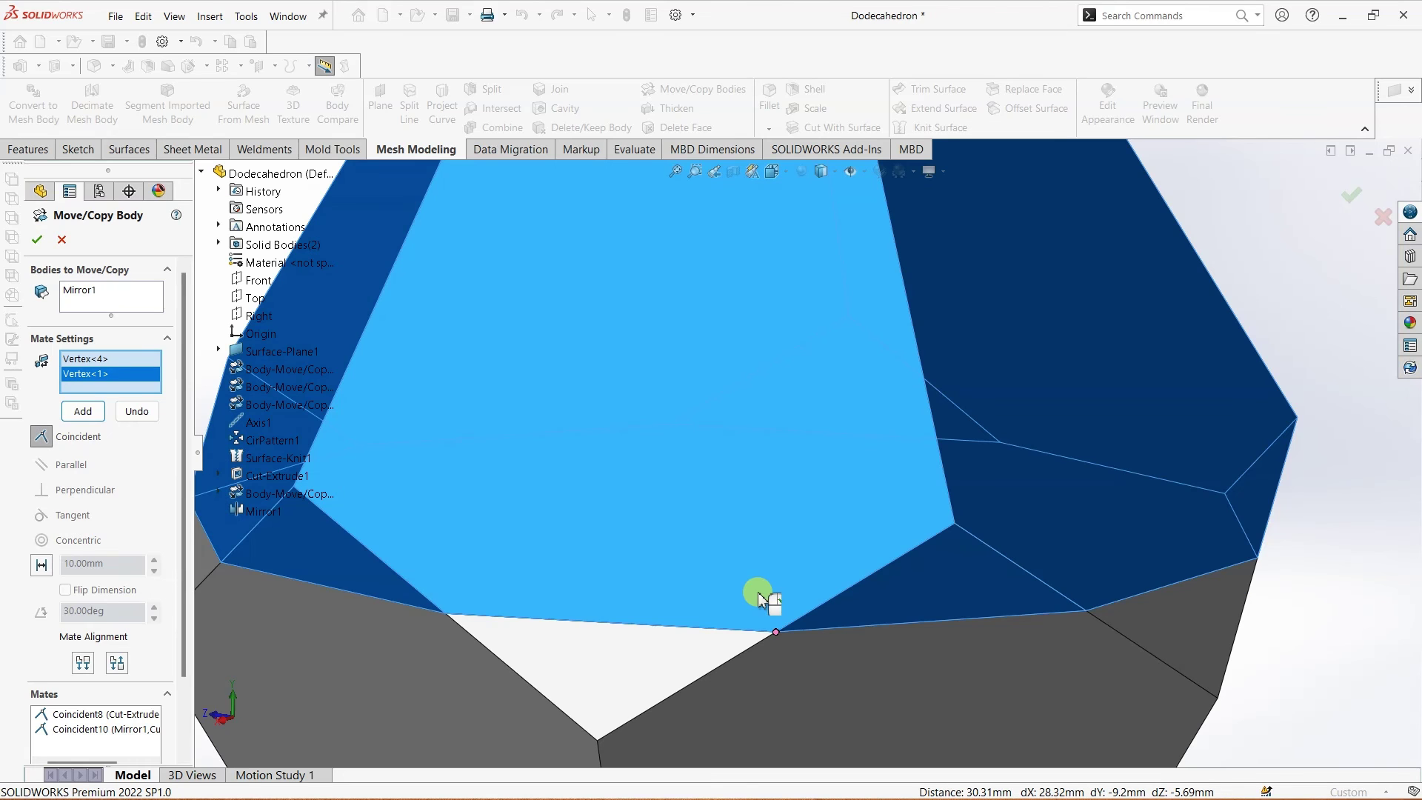
click(77, 411)
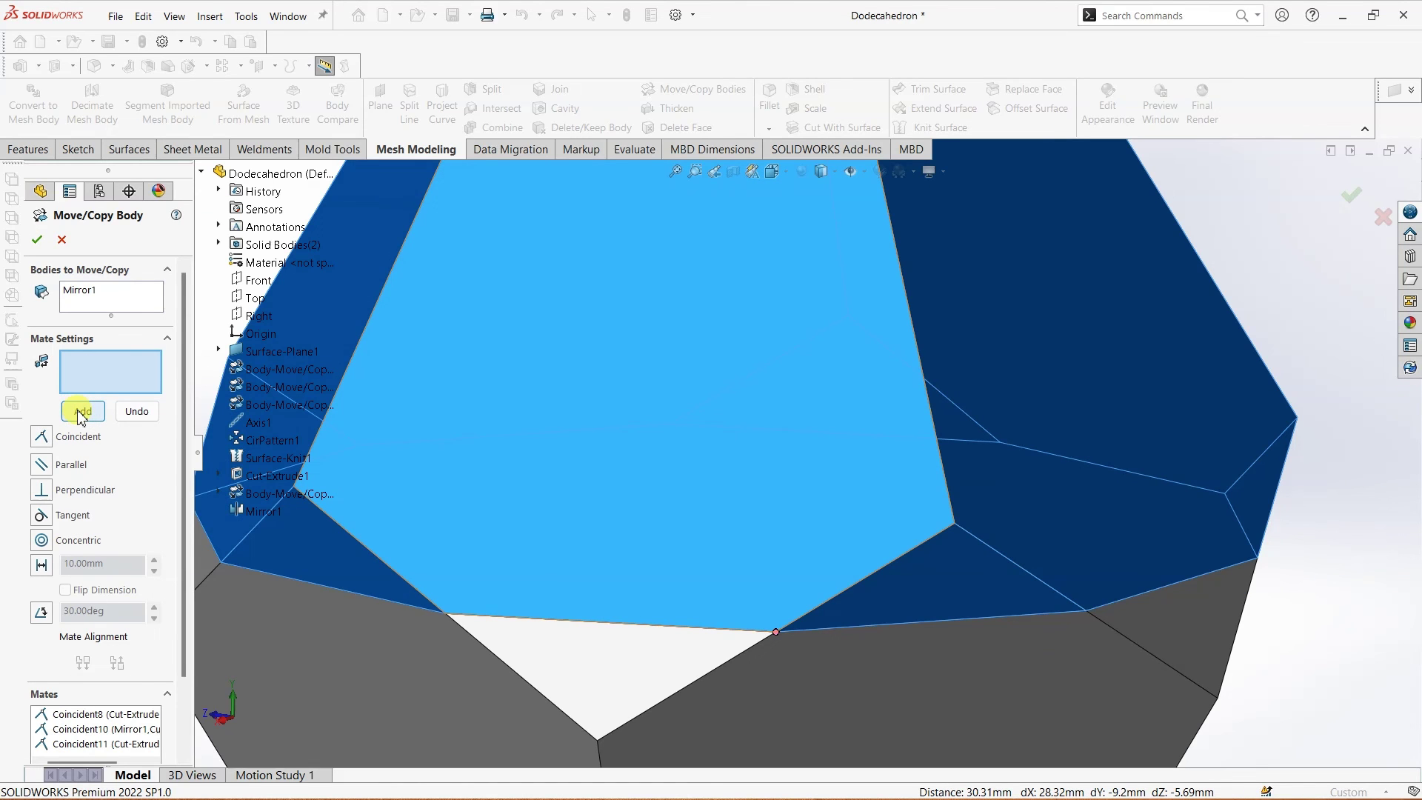
click(36, 239)
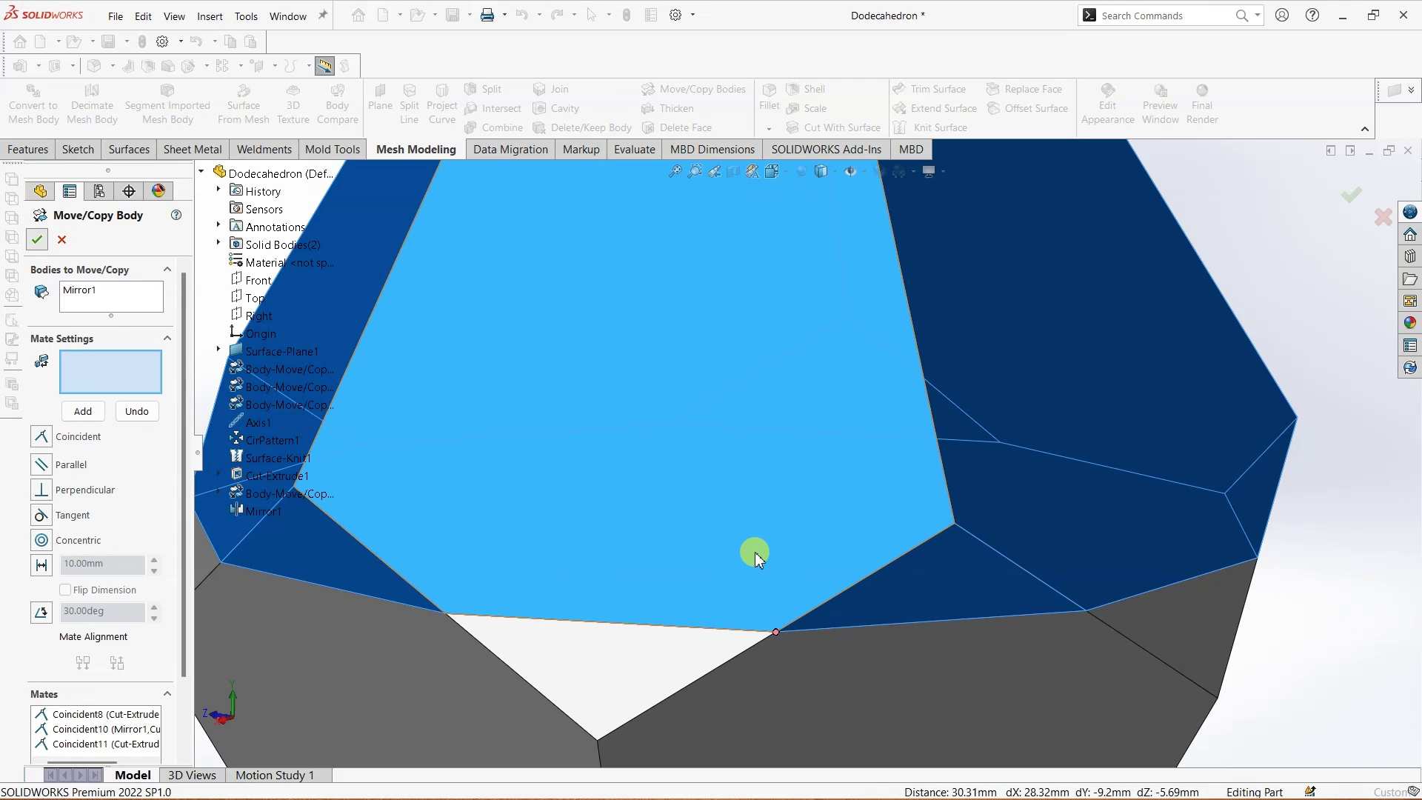
key(f)
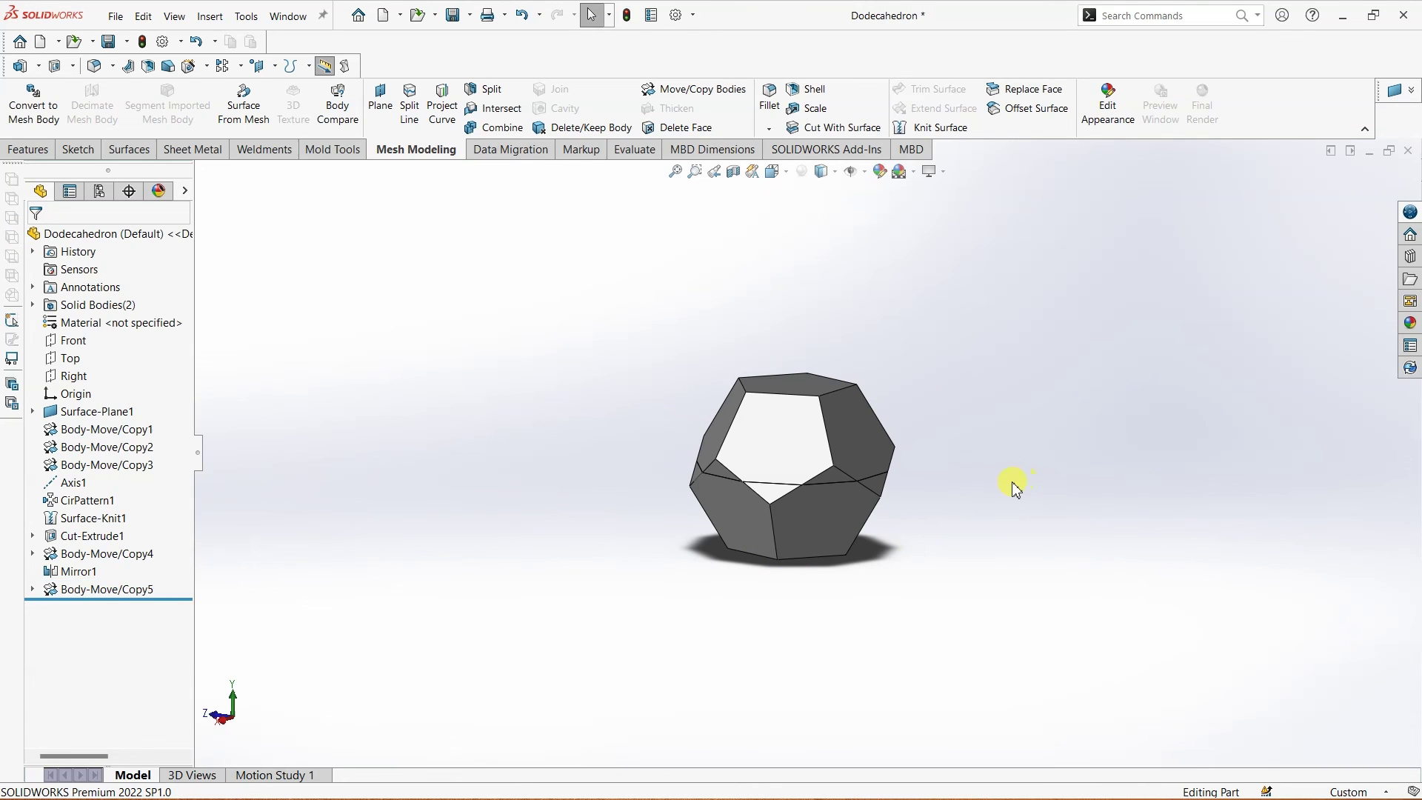
Combine the two half bodies into one solid with the Add operation.
middle_drag(1031, 485, 1013, 448)
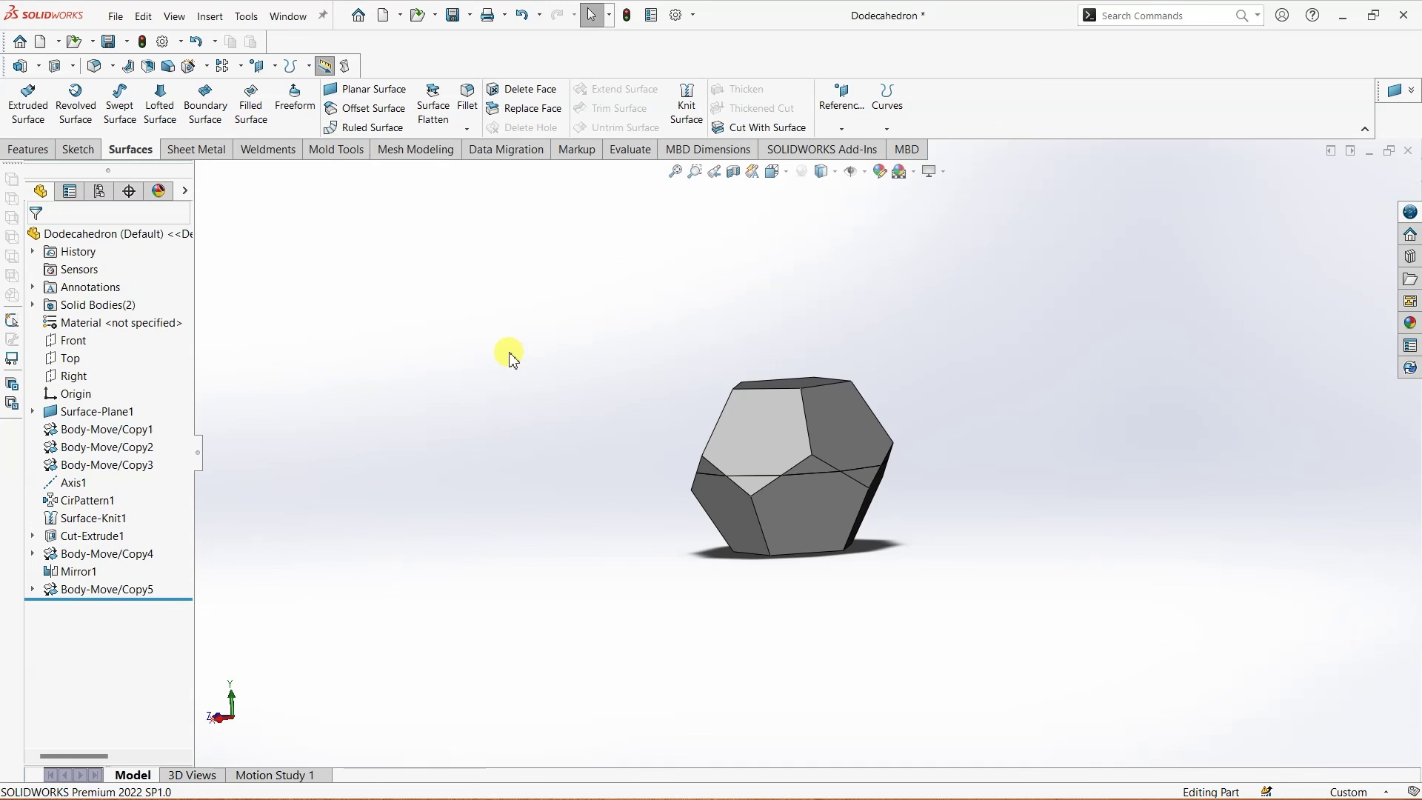
click(405, 152)
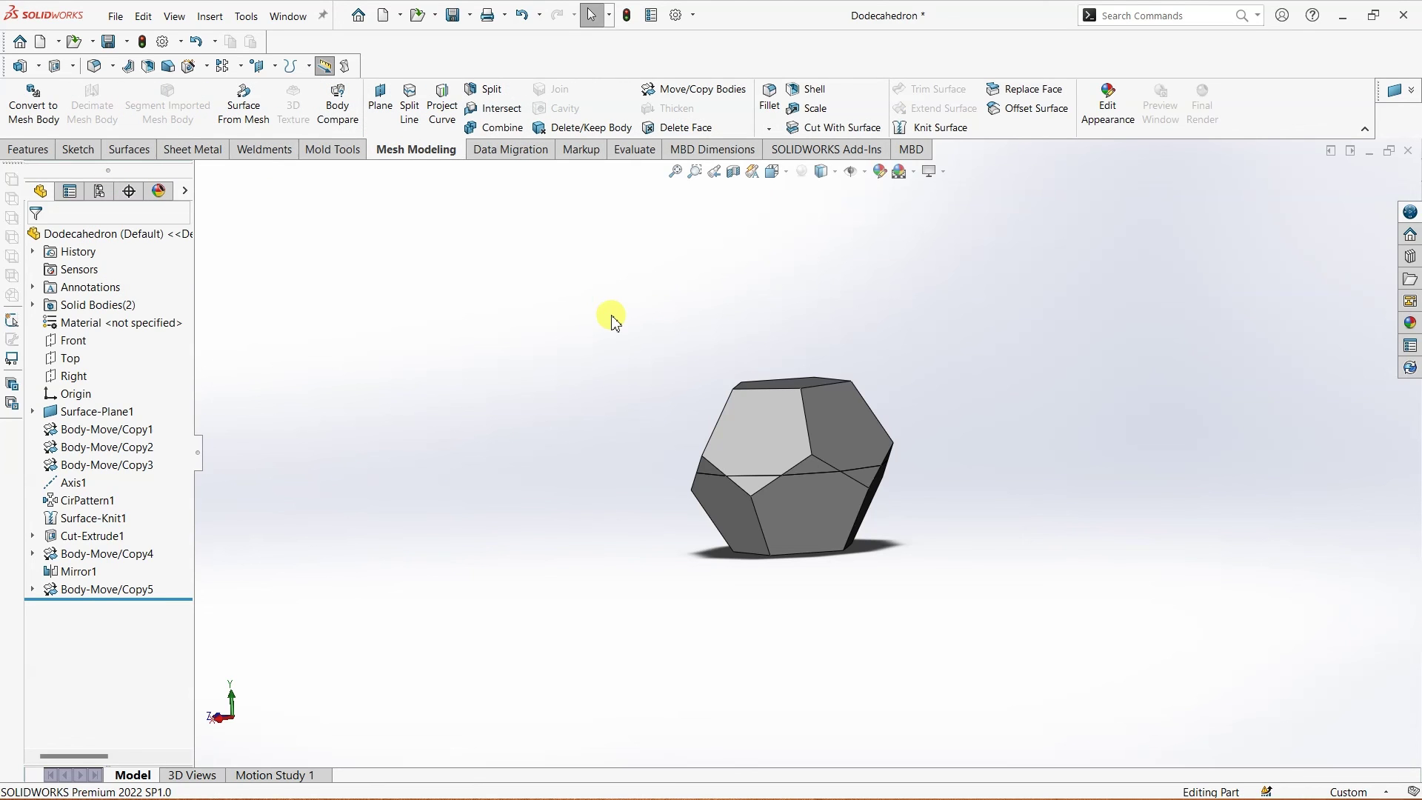
click(497, 128)
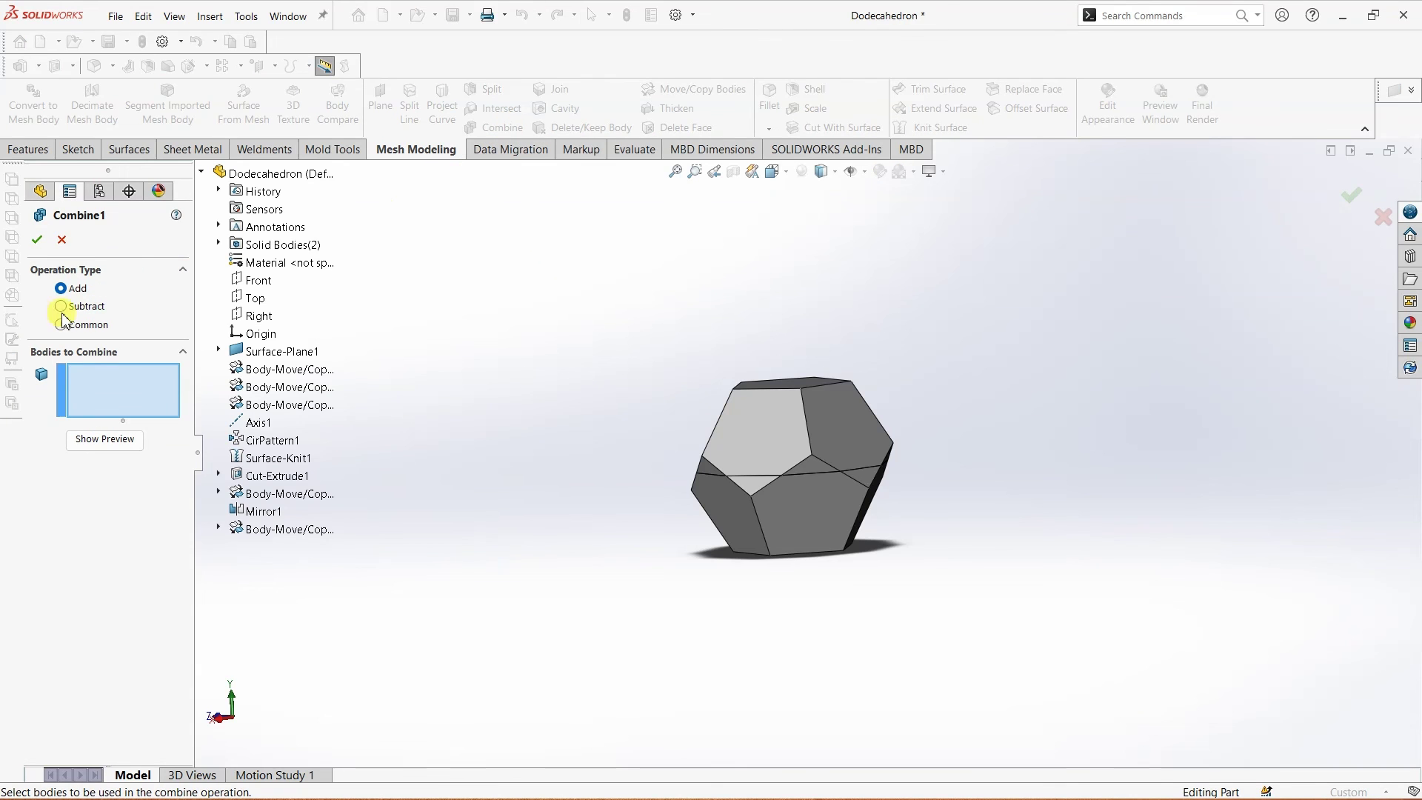
drag(570, 268, 983, 652)
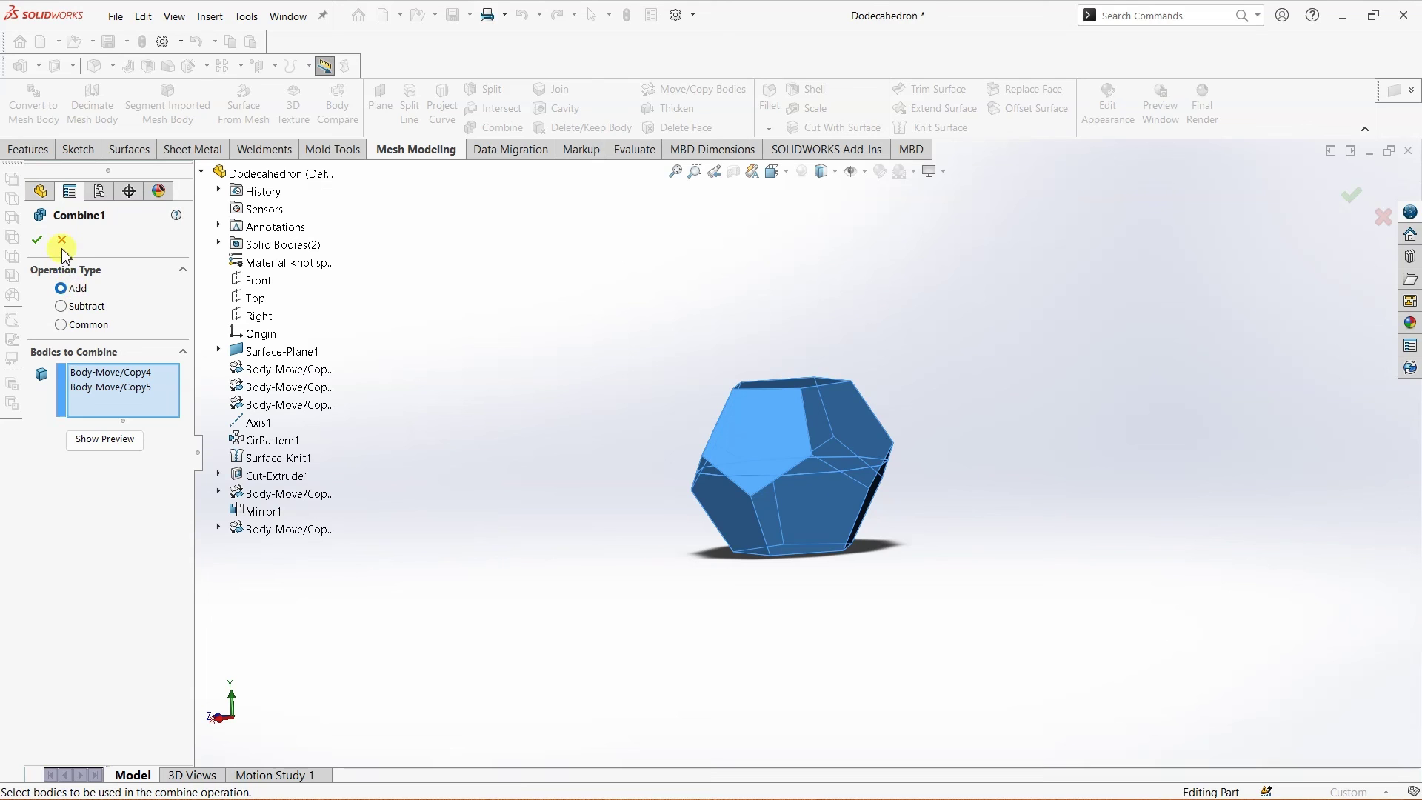
click(37, 239)
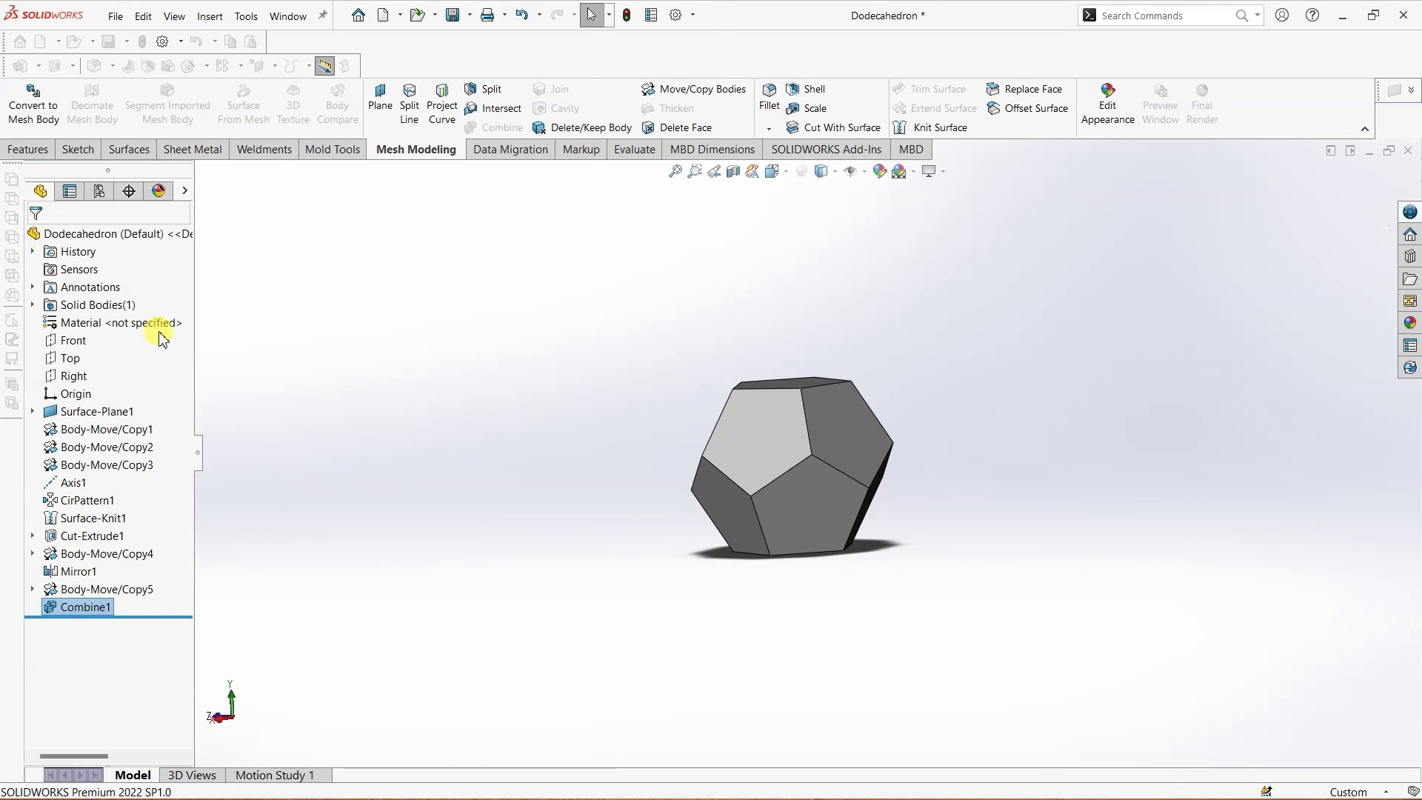
Examine the combined solid's interior in isometric orientation with a section view on the Front plane, and turn the section off.
mouse_move(636, 552)
middle_down()
mouse_move(695, 533)
mouse_move(806, 533)
mouse_move(879, 498)
mouse_move(748, 530)
mouse_move(682, 570)
mouse_move(682, 482)
mouse_move(641, 571)
middle_up()
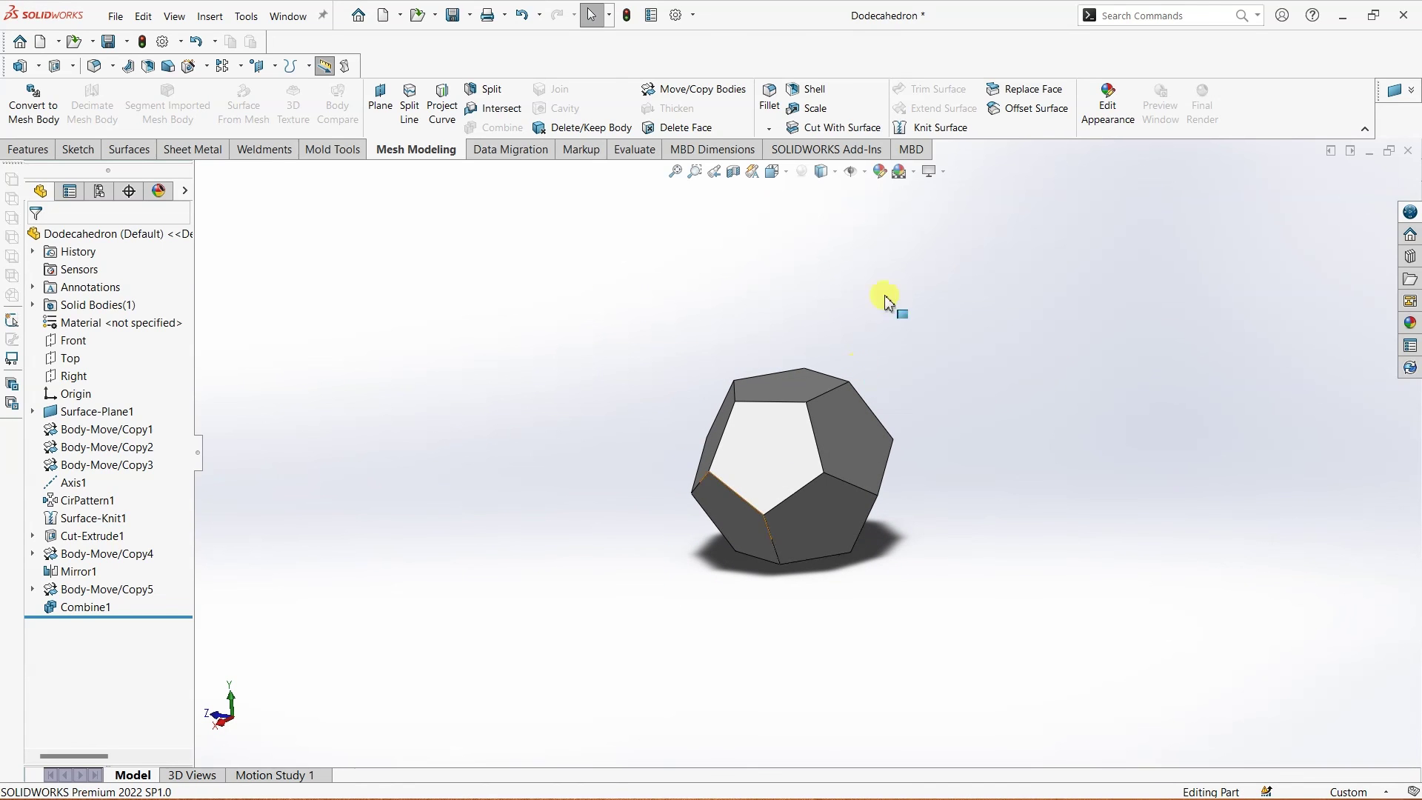
click(787, 173)
click(856, 188)
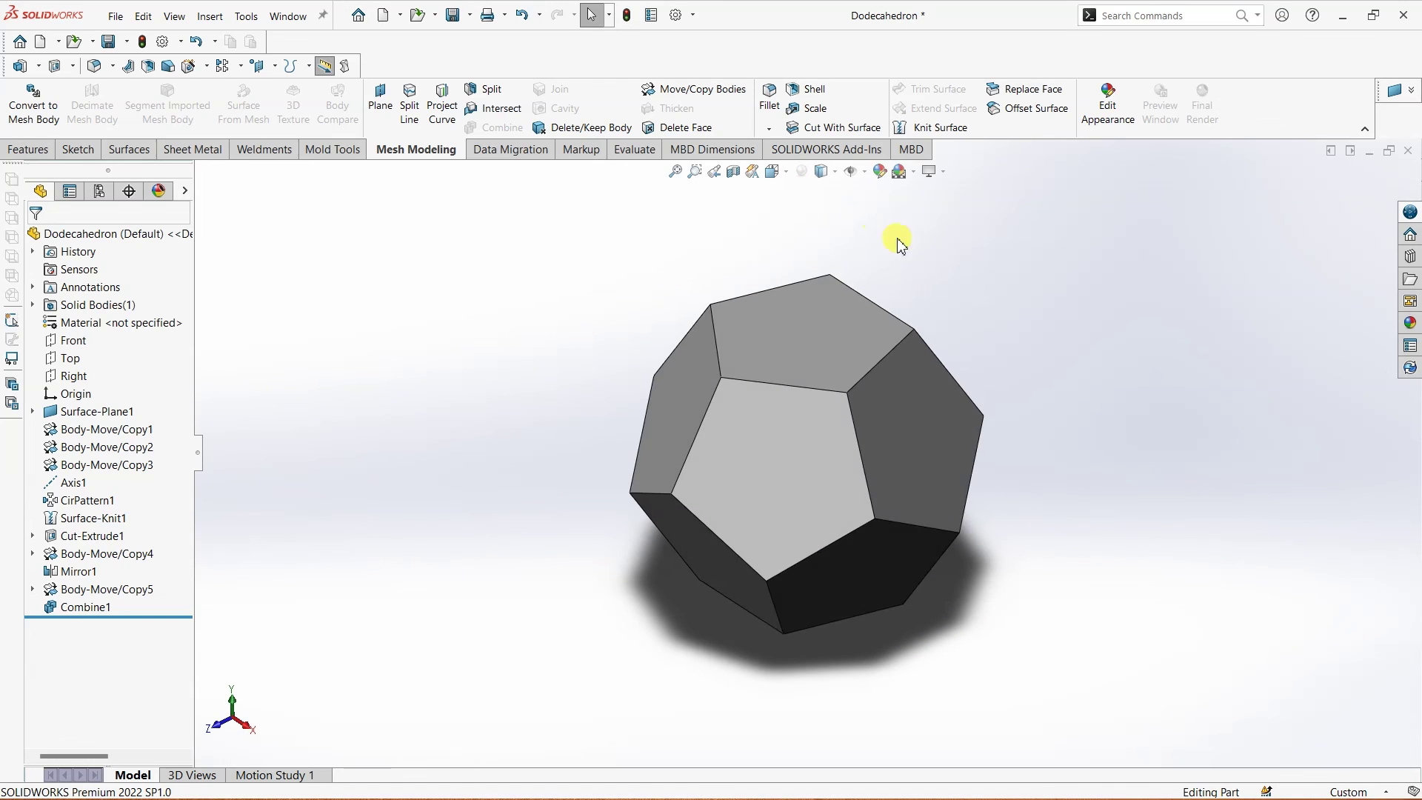
click(734, 172)
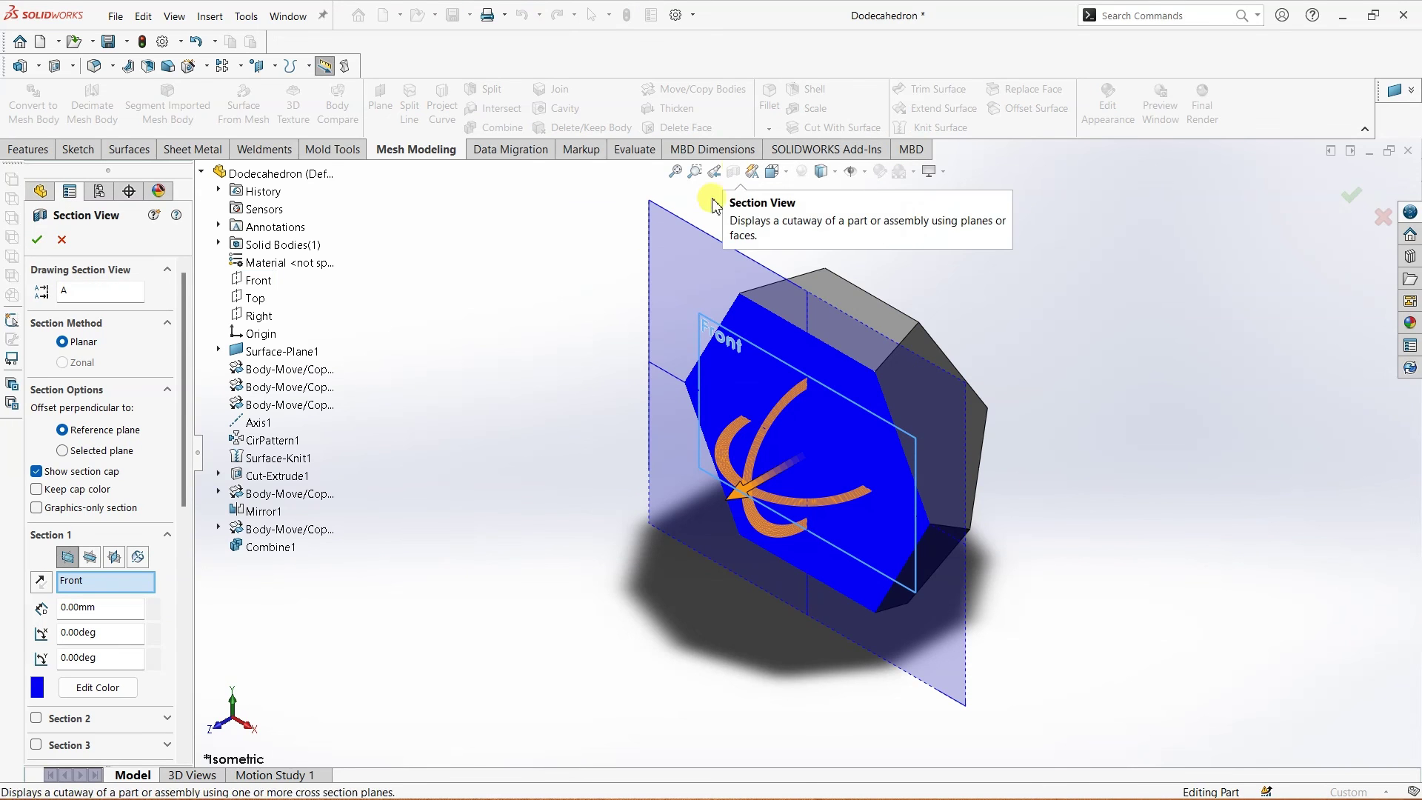
click(35, 240)
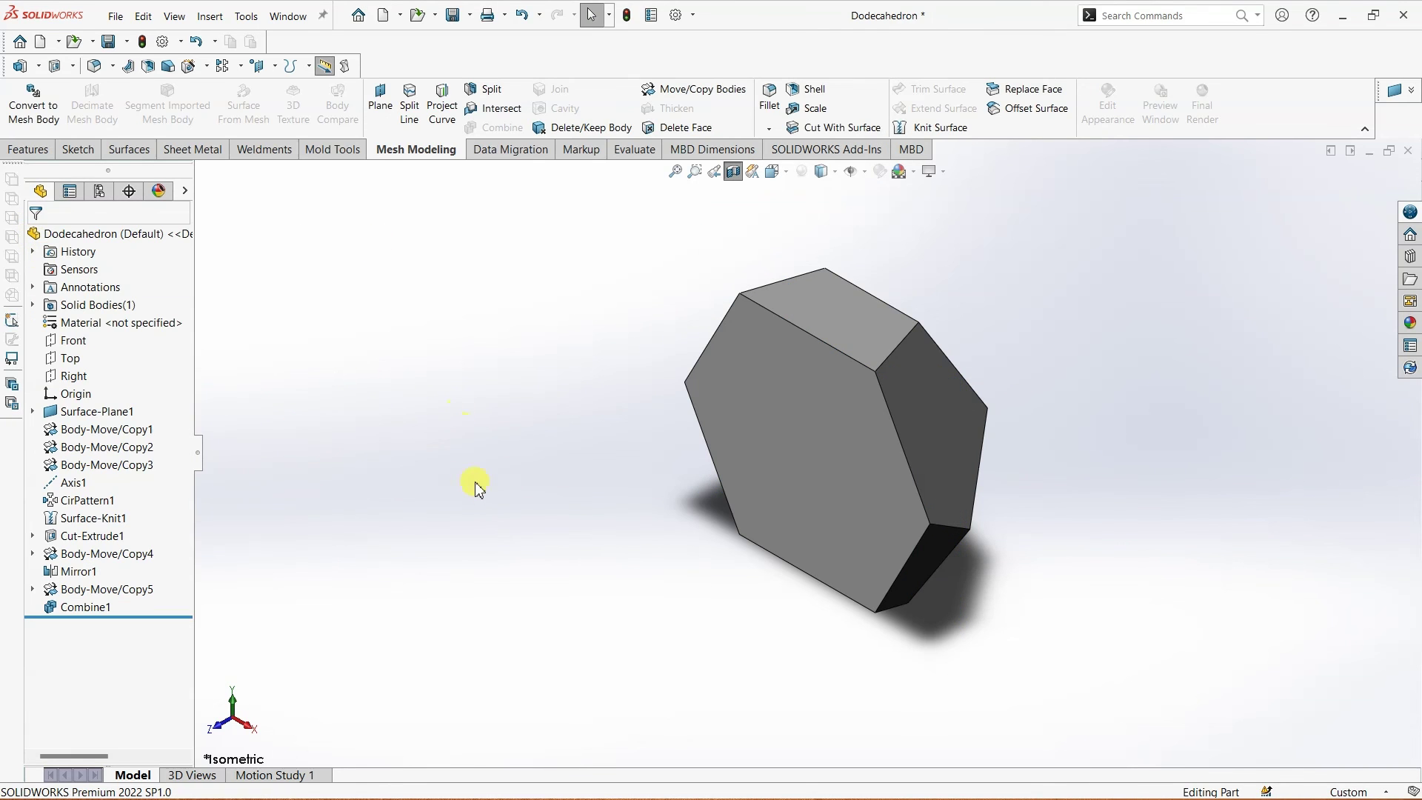
click(732, 172)
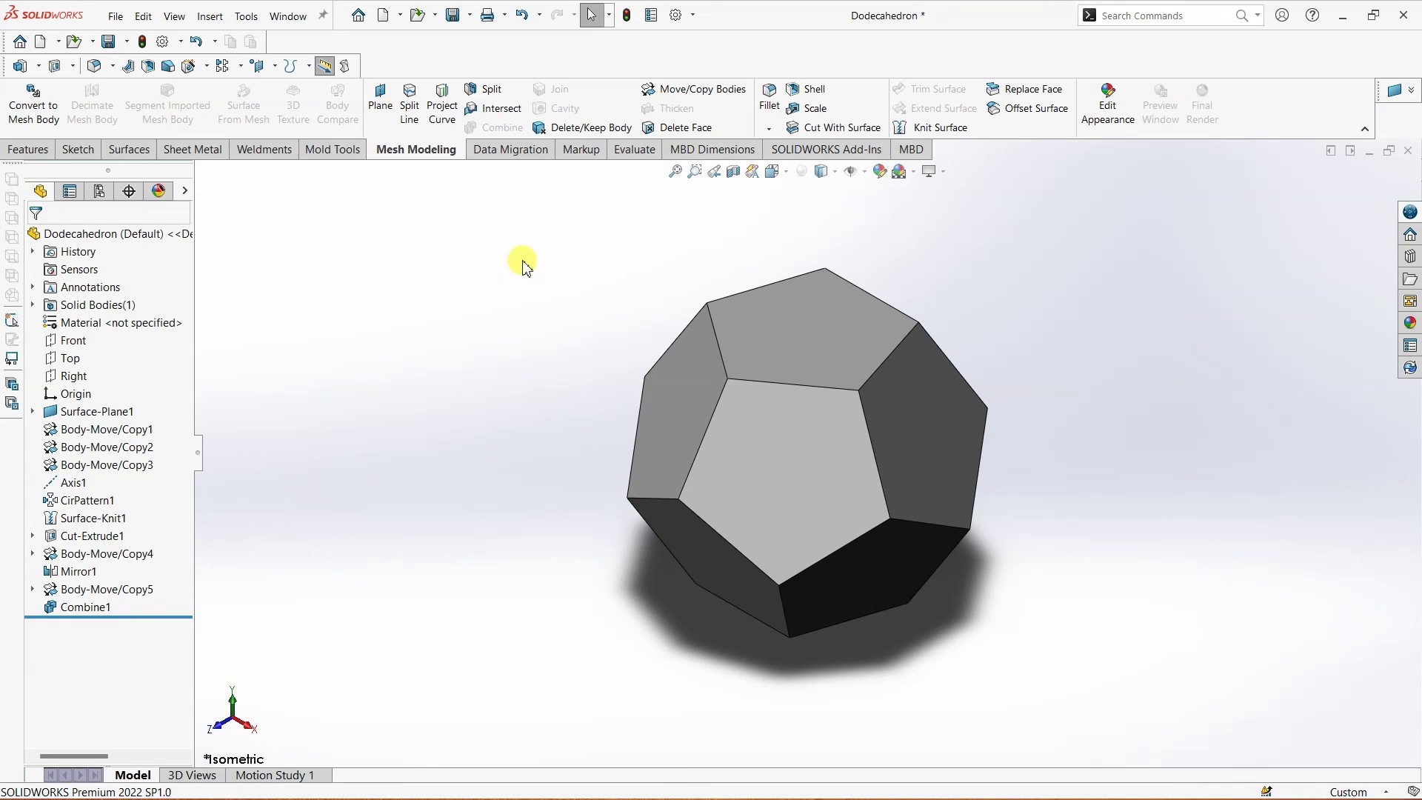
Save the dodecahedron part and return the model to the isometric view.
middle_drag(528, 393, 451, 339)
click(451, 15)
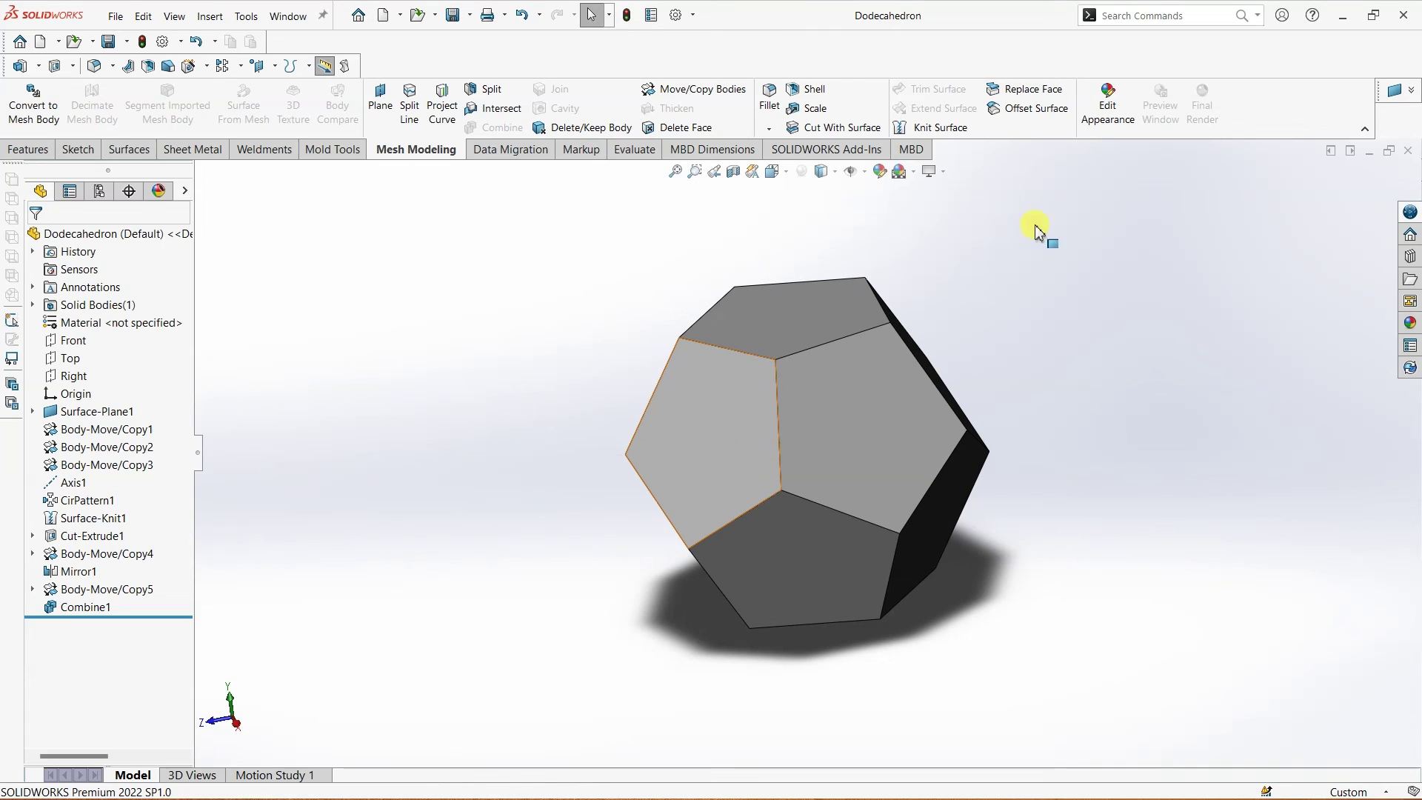
click(772, 171)
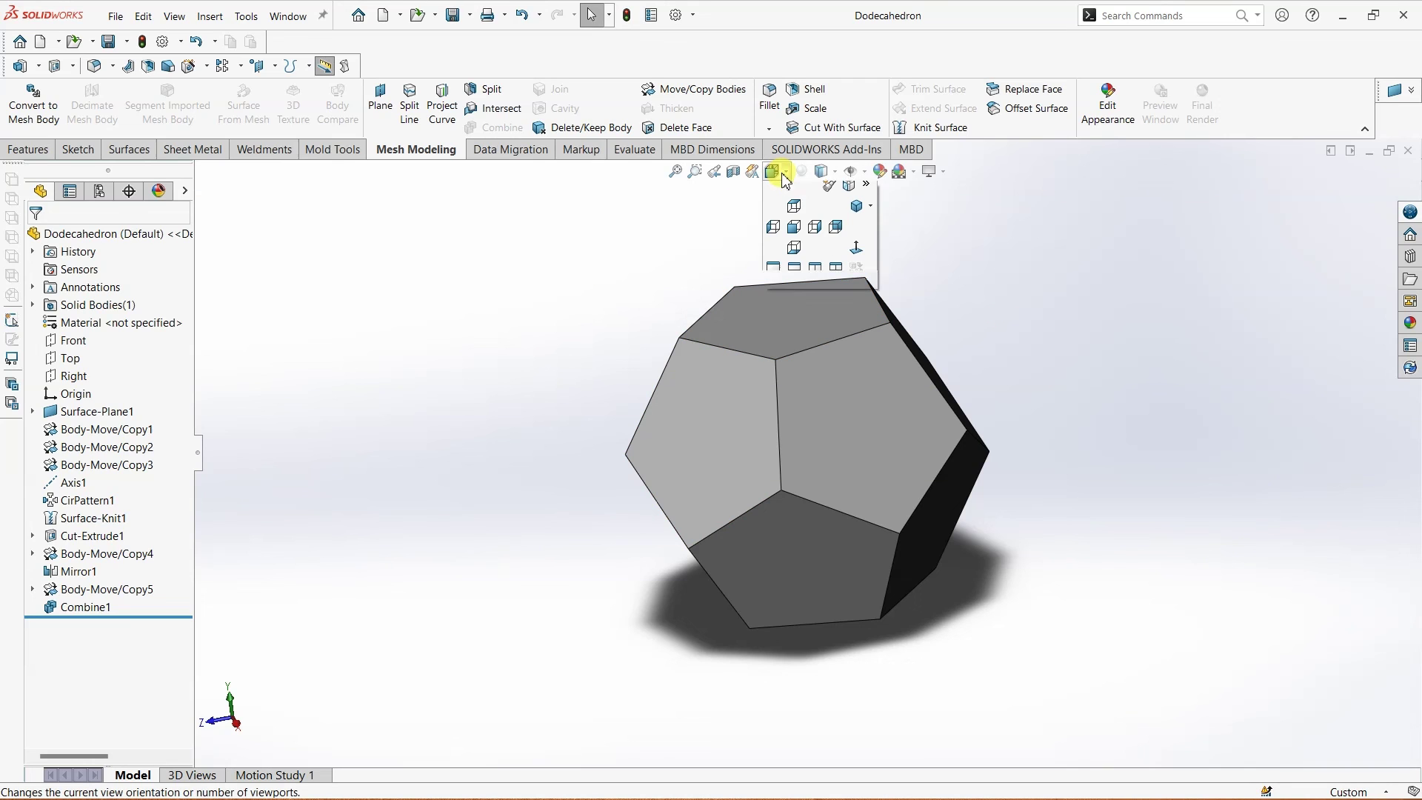
click(858, 213)
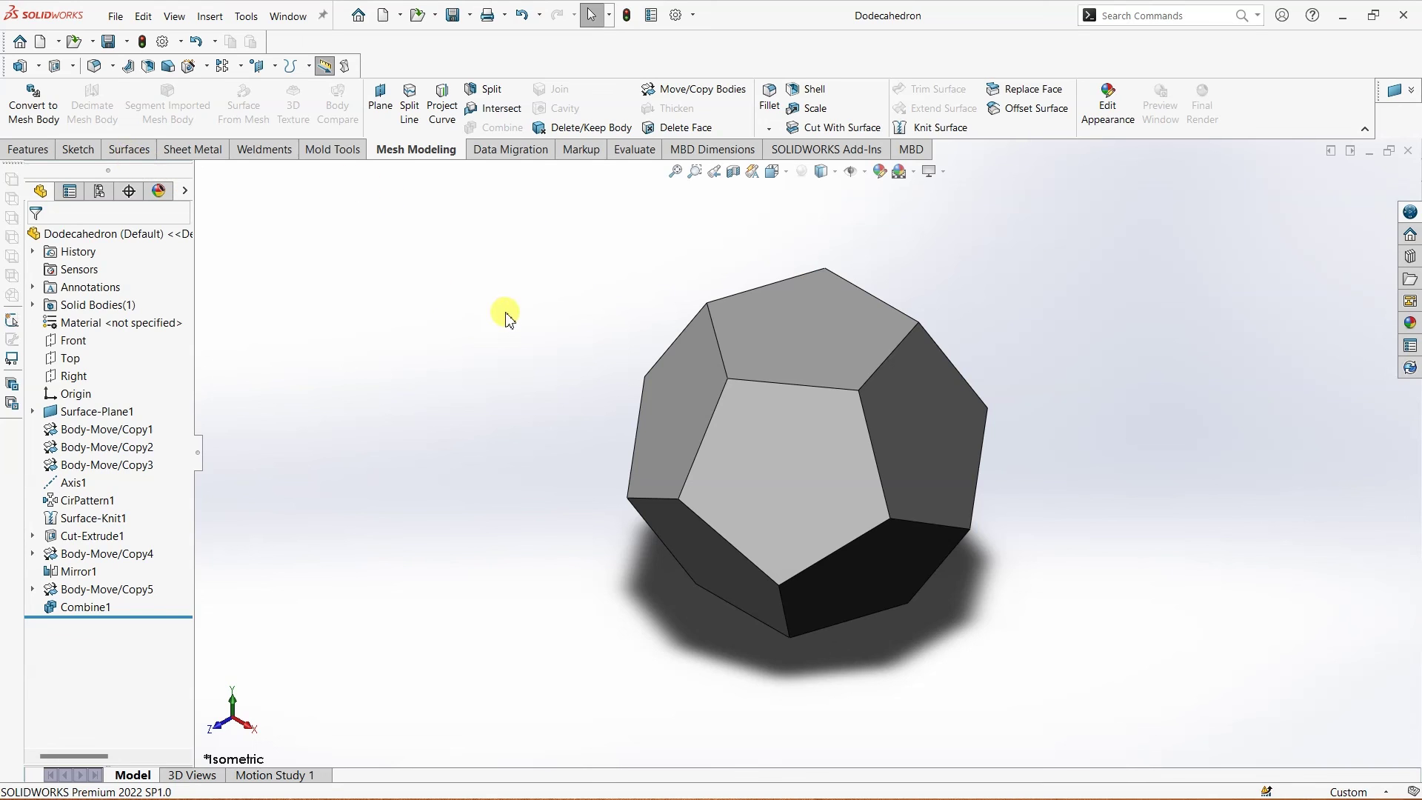
click(27, 149)
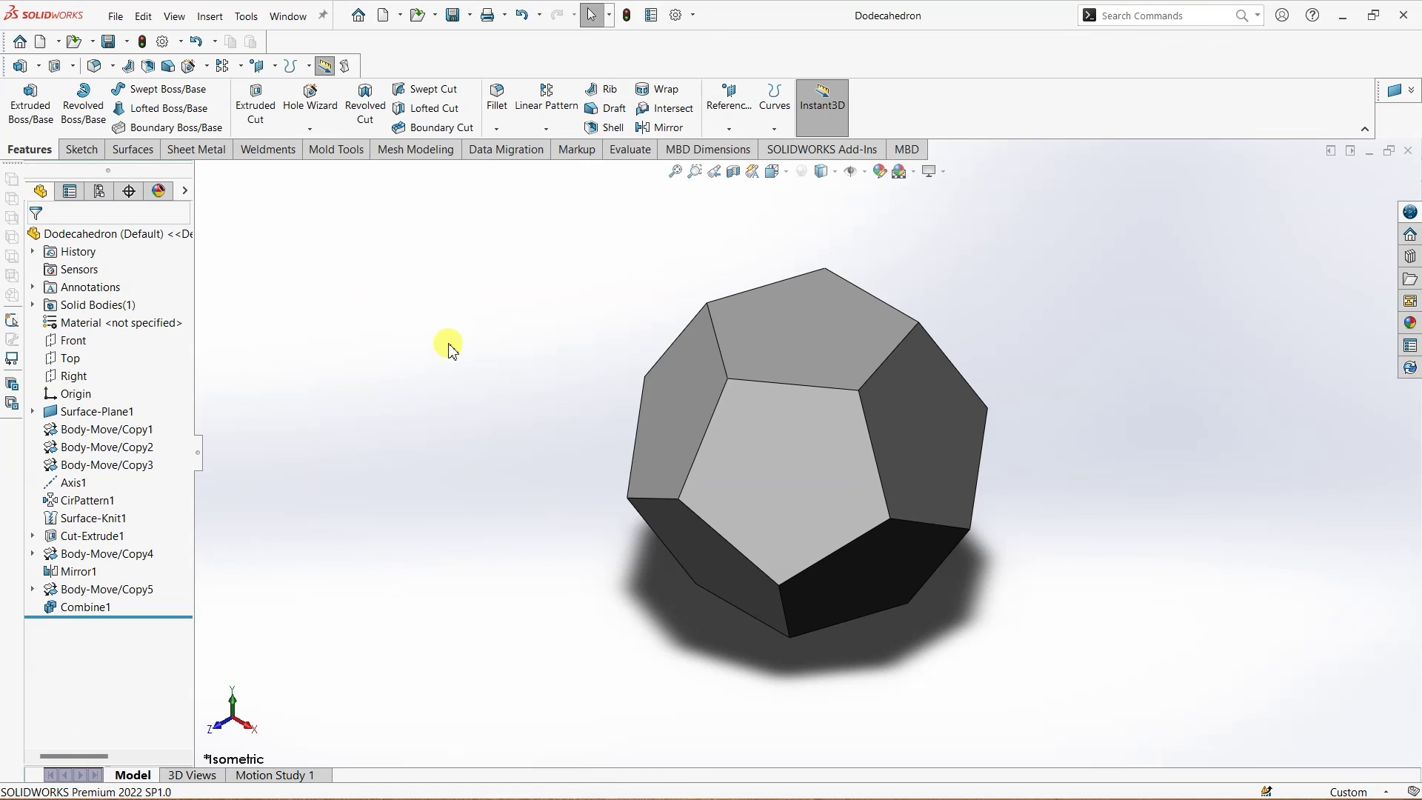